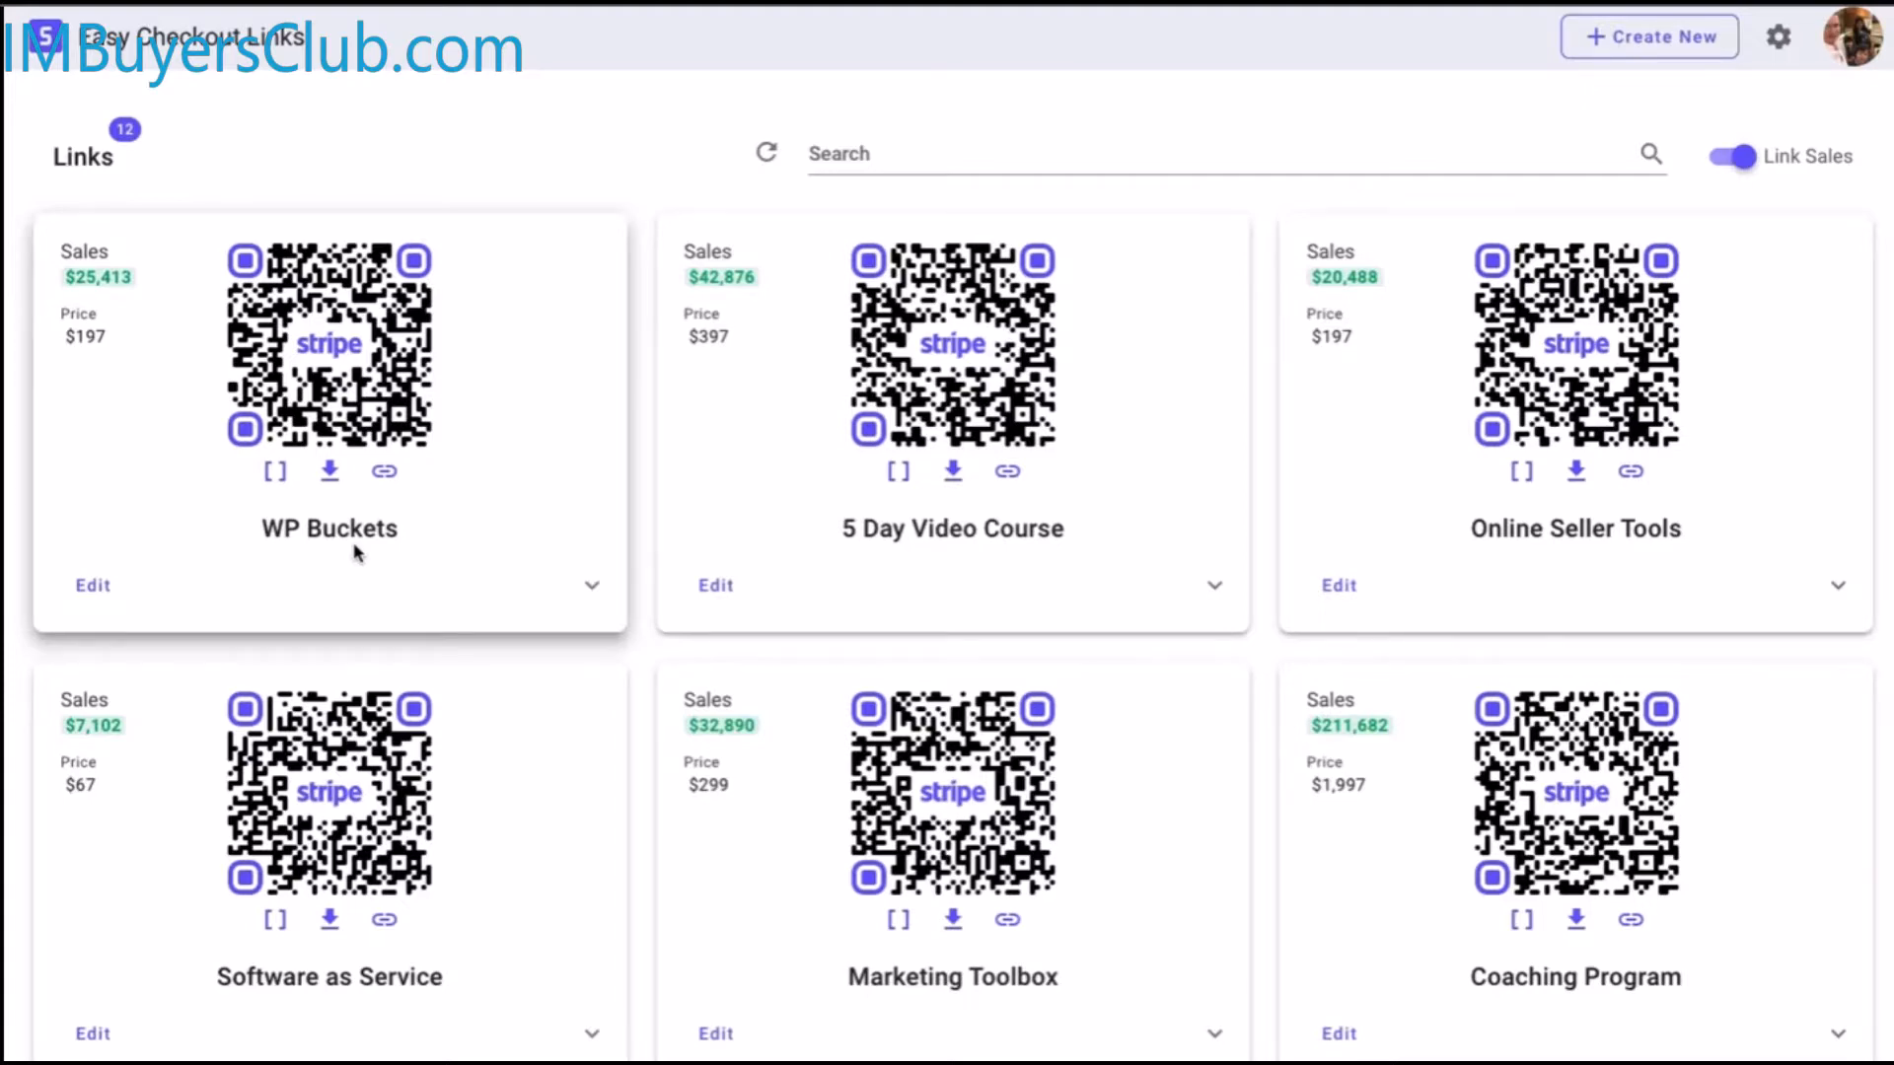
Open the new checkout link form, then close it without saving
scroll(647, 947, down, 1)
scroll(951, 565, up, 1)
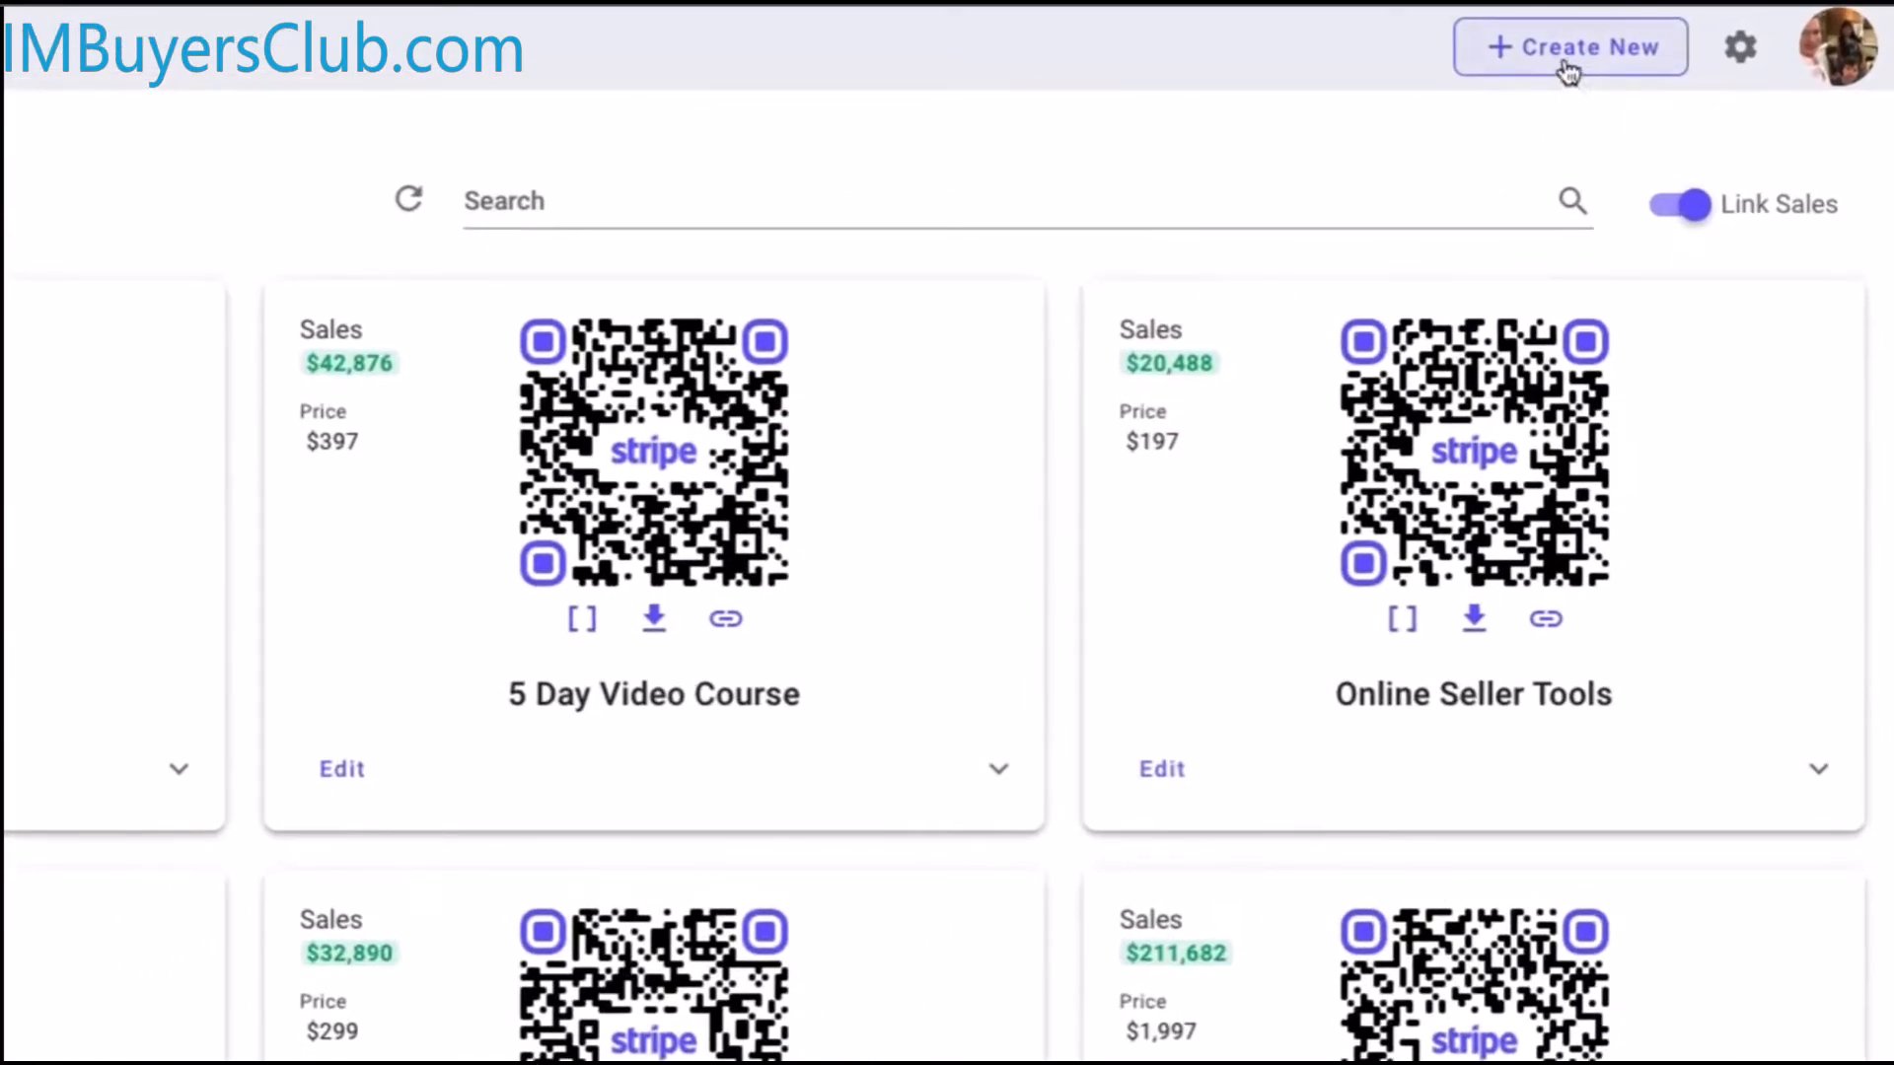
click(1561, 65)
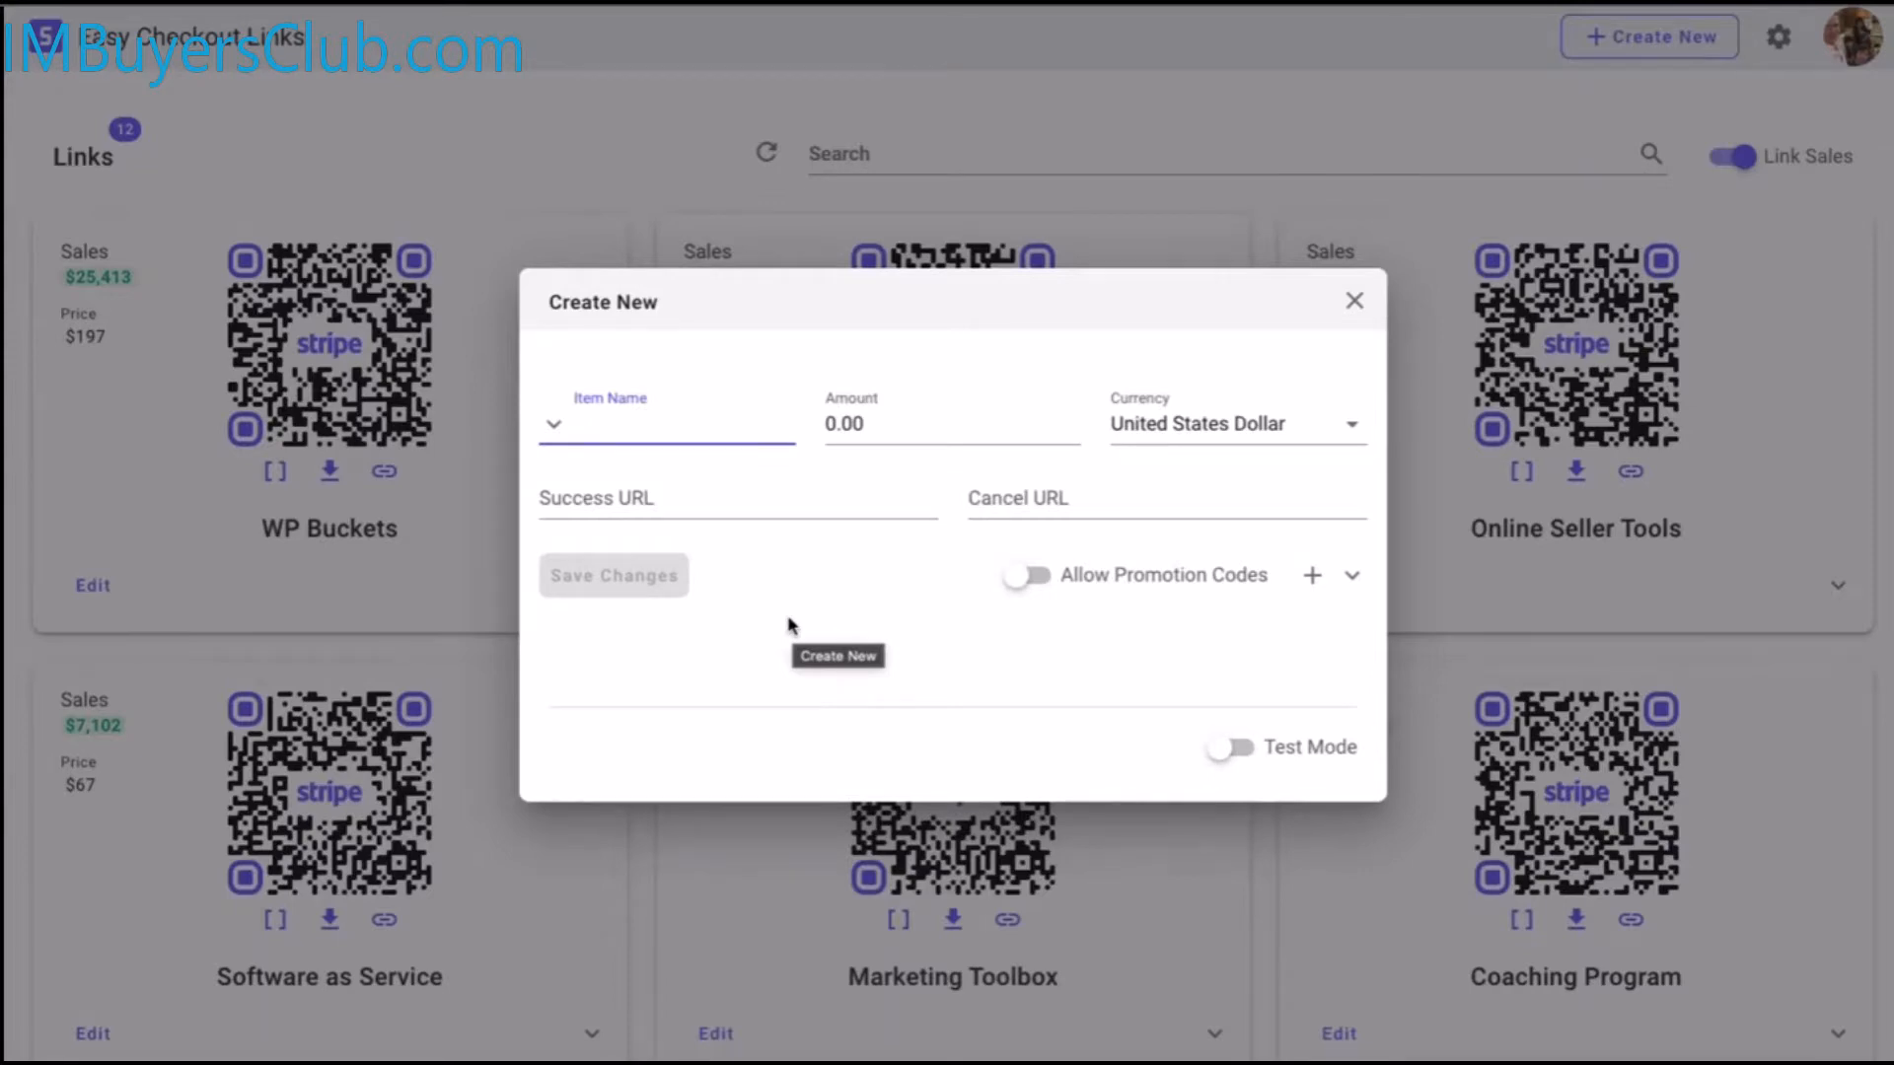
click(1355, 300)
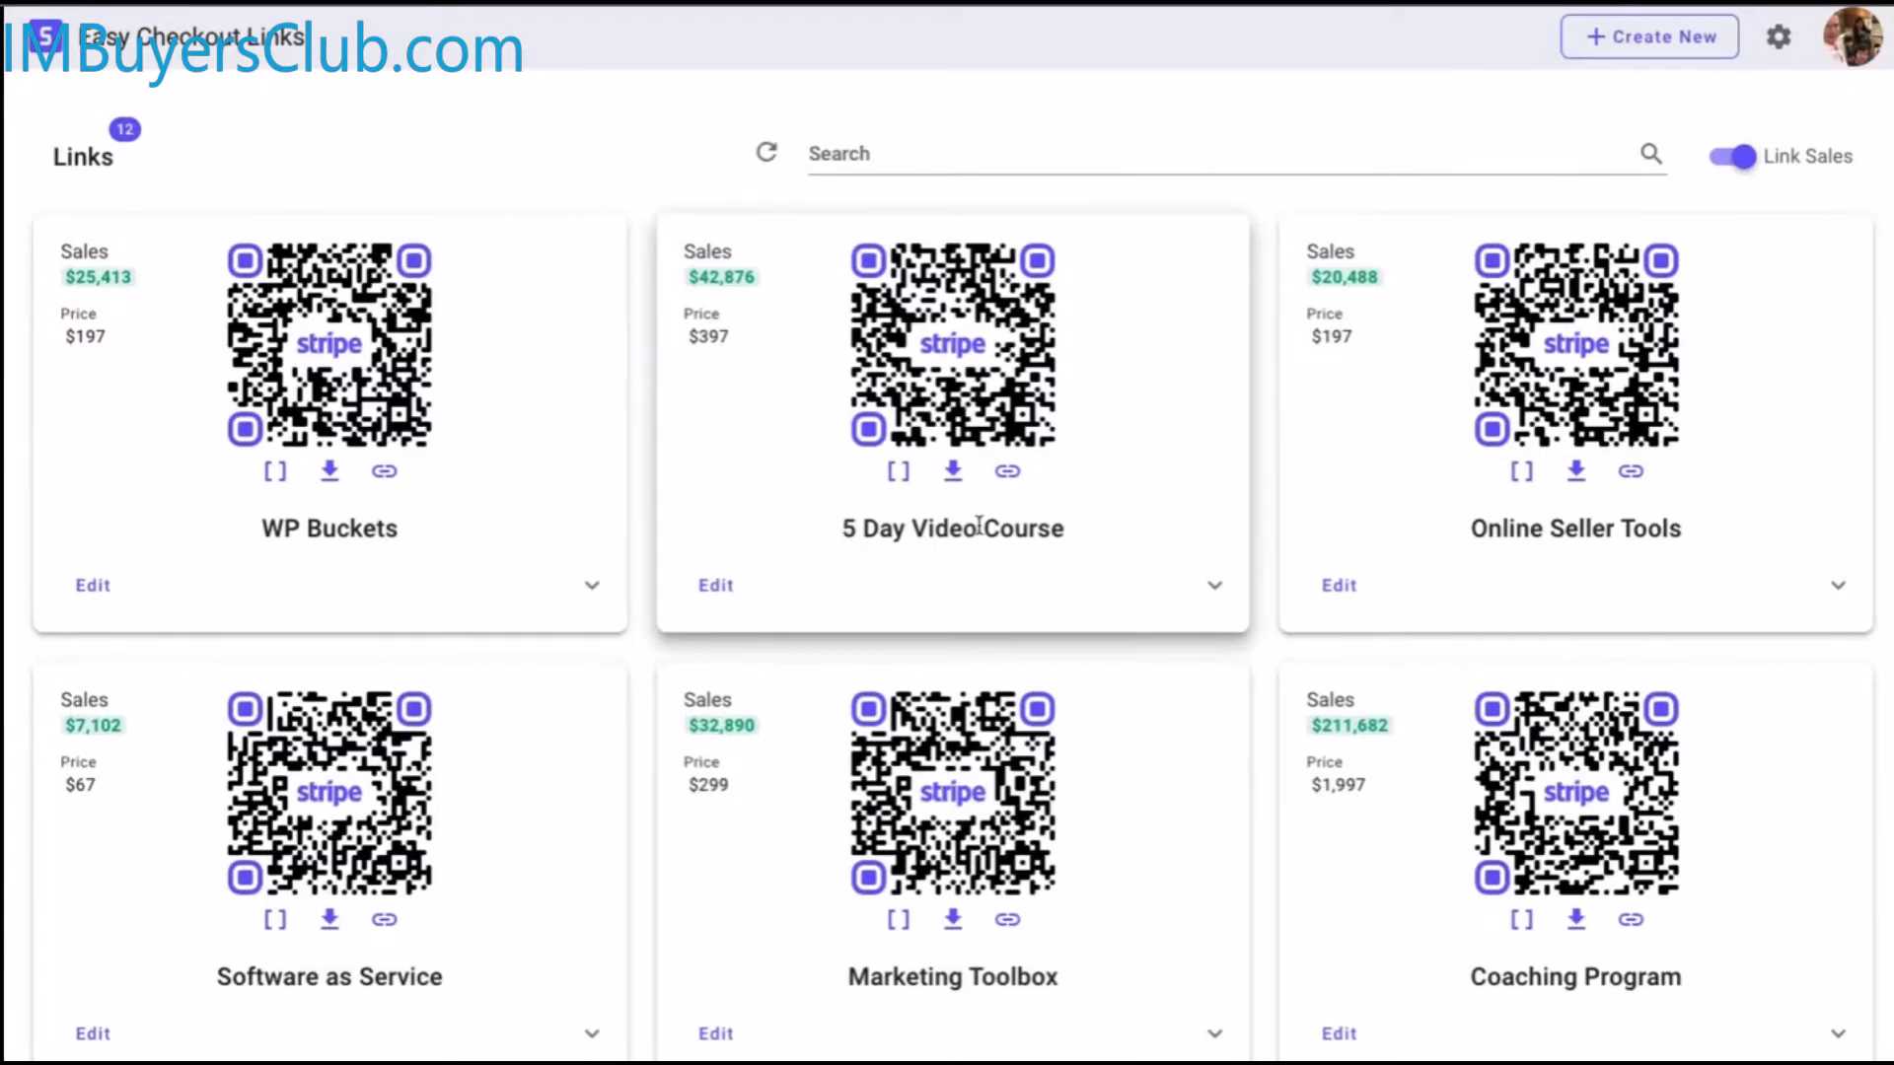
View the 5 Day Video Course link, toggle its Link Name/URL Slug panel, and review its sales history
click(920, 397)
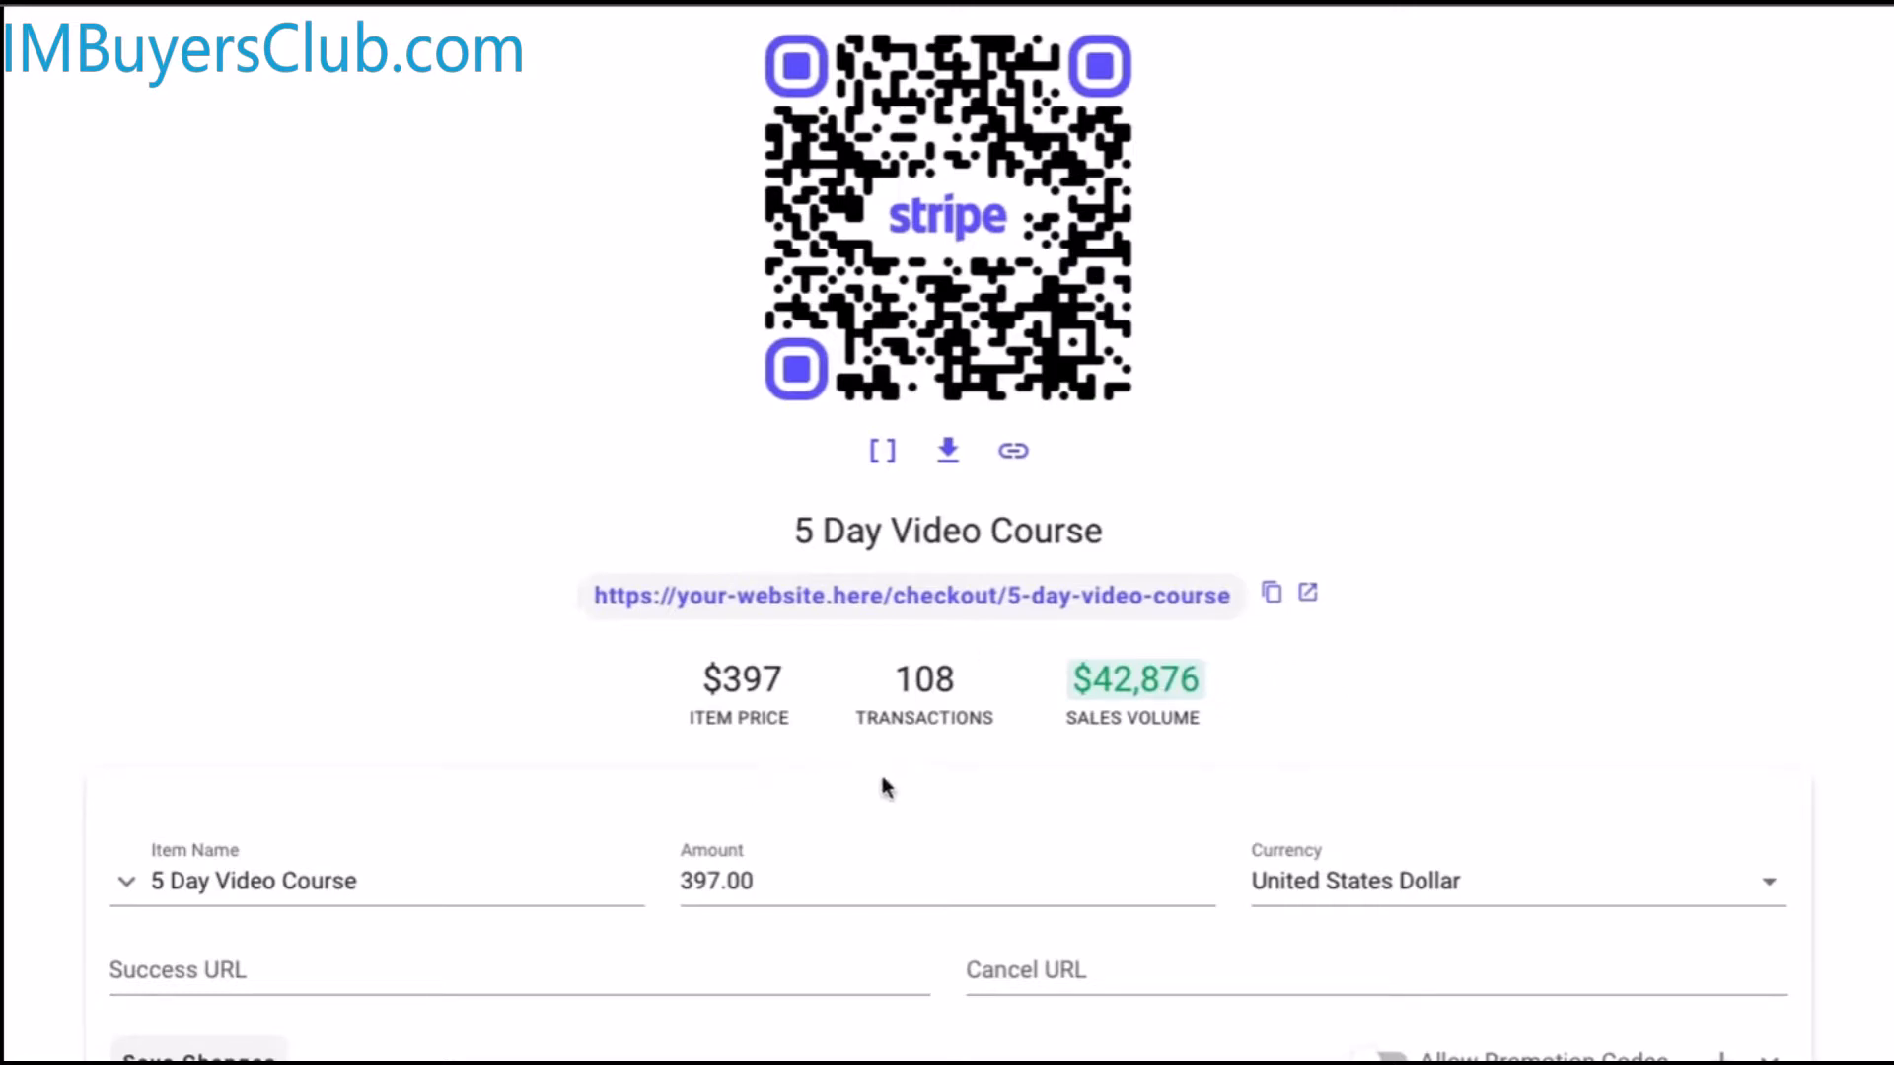
scroll(495, 1043, down, 2)
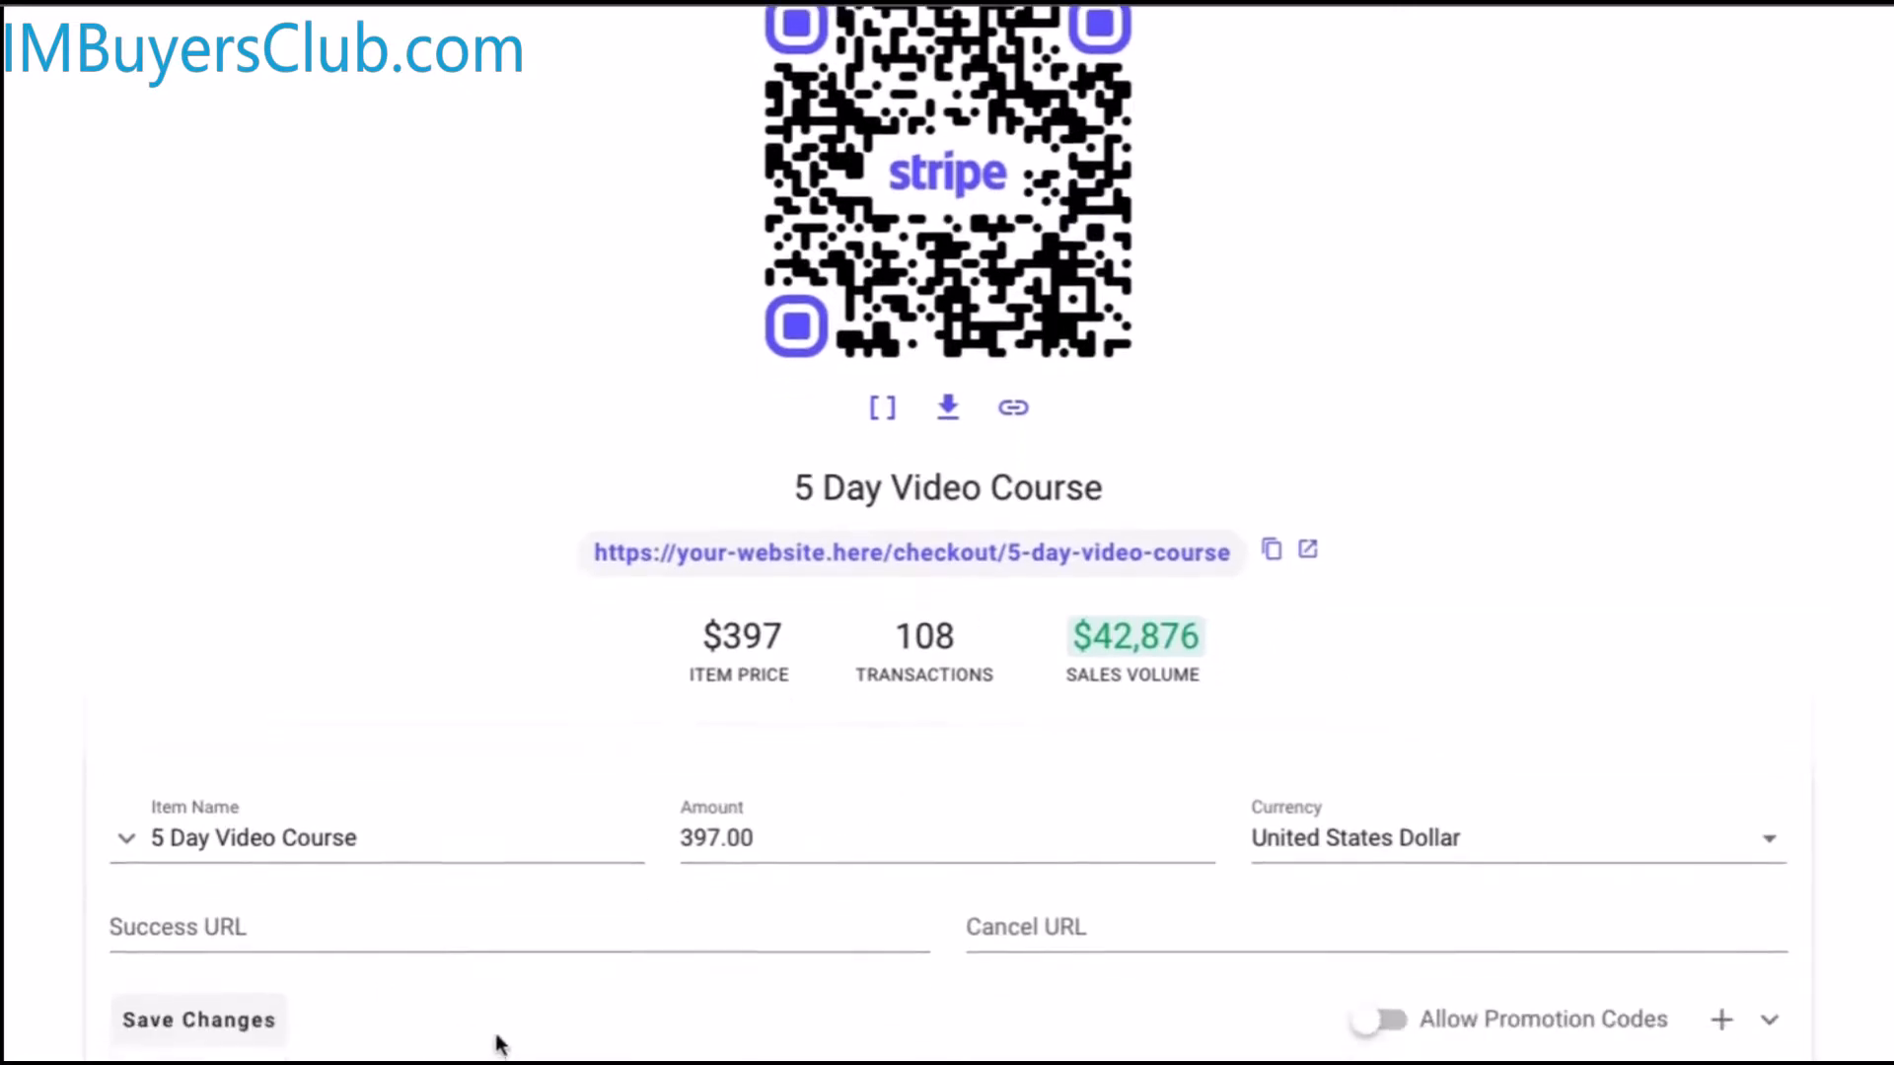
click(1770, 885)
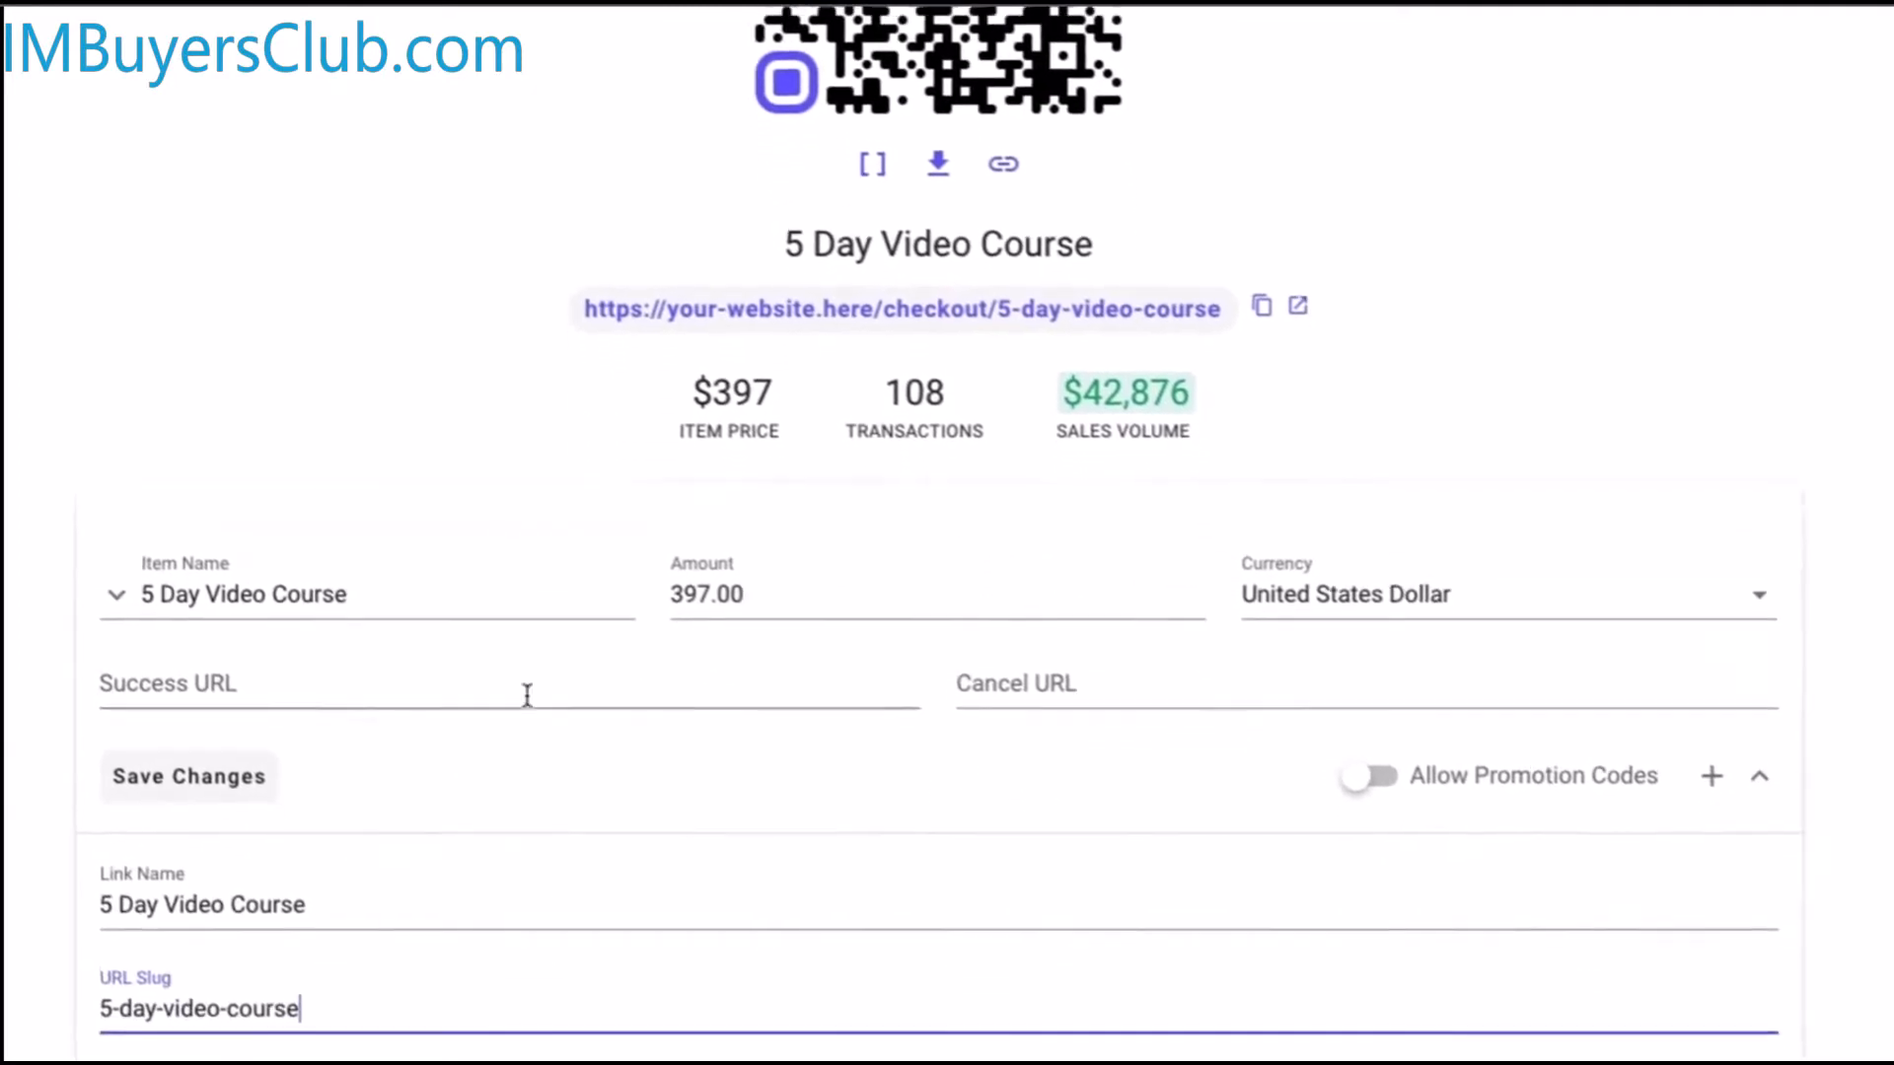
click(1741, 775)
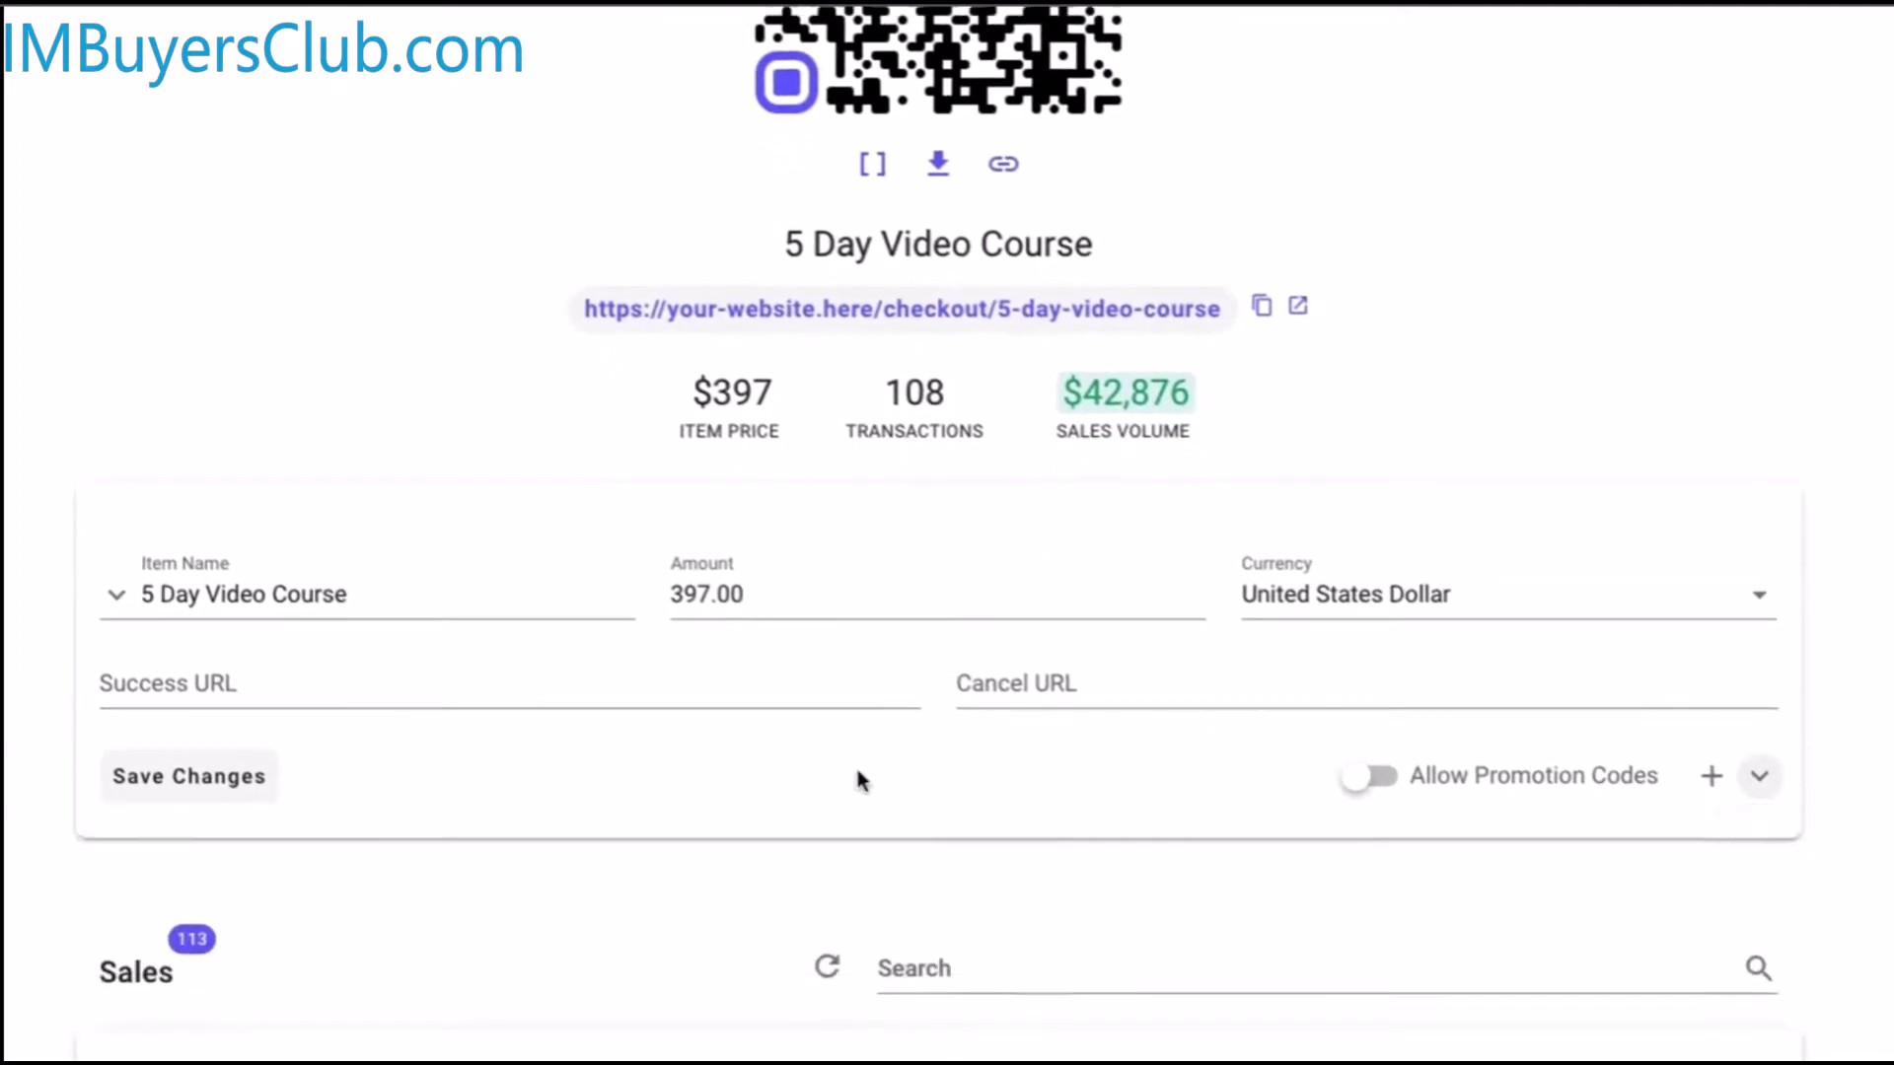
scroll(816, 766, down, 5)
scroll(922, 993, down, 4)
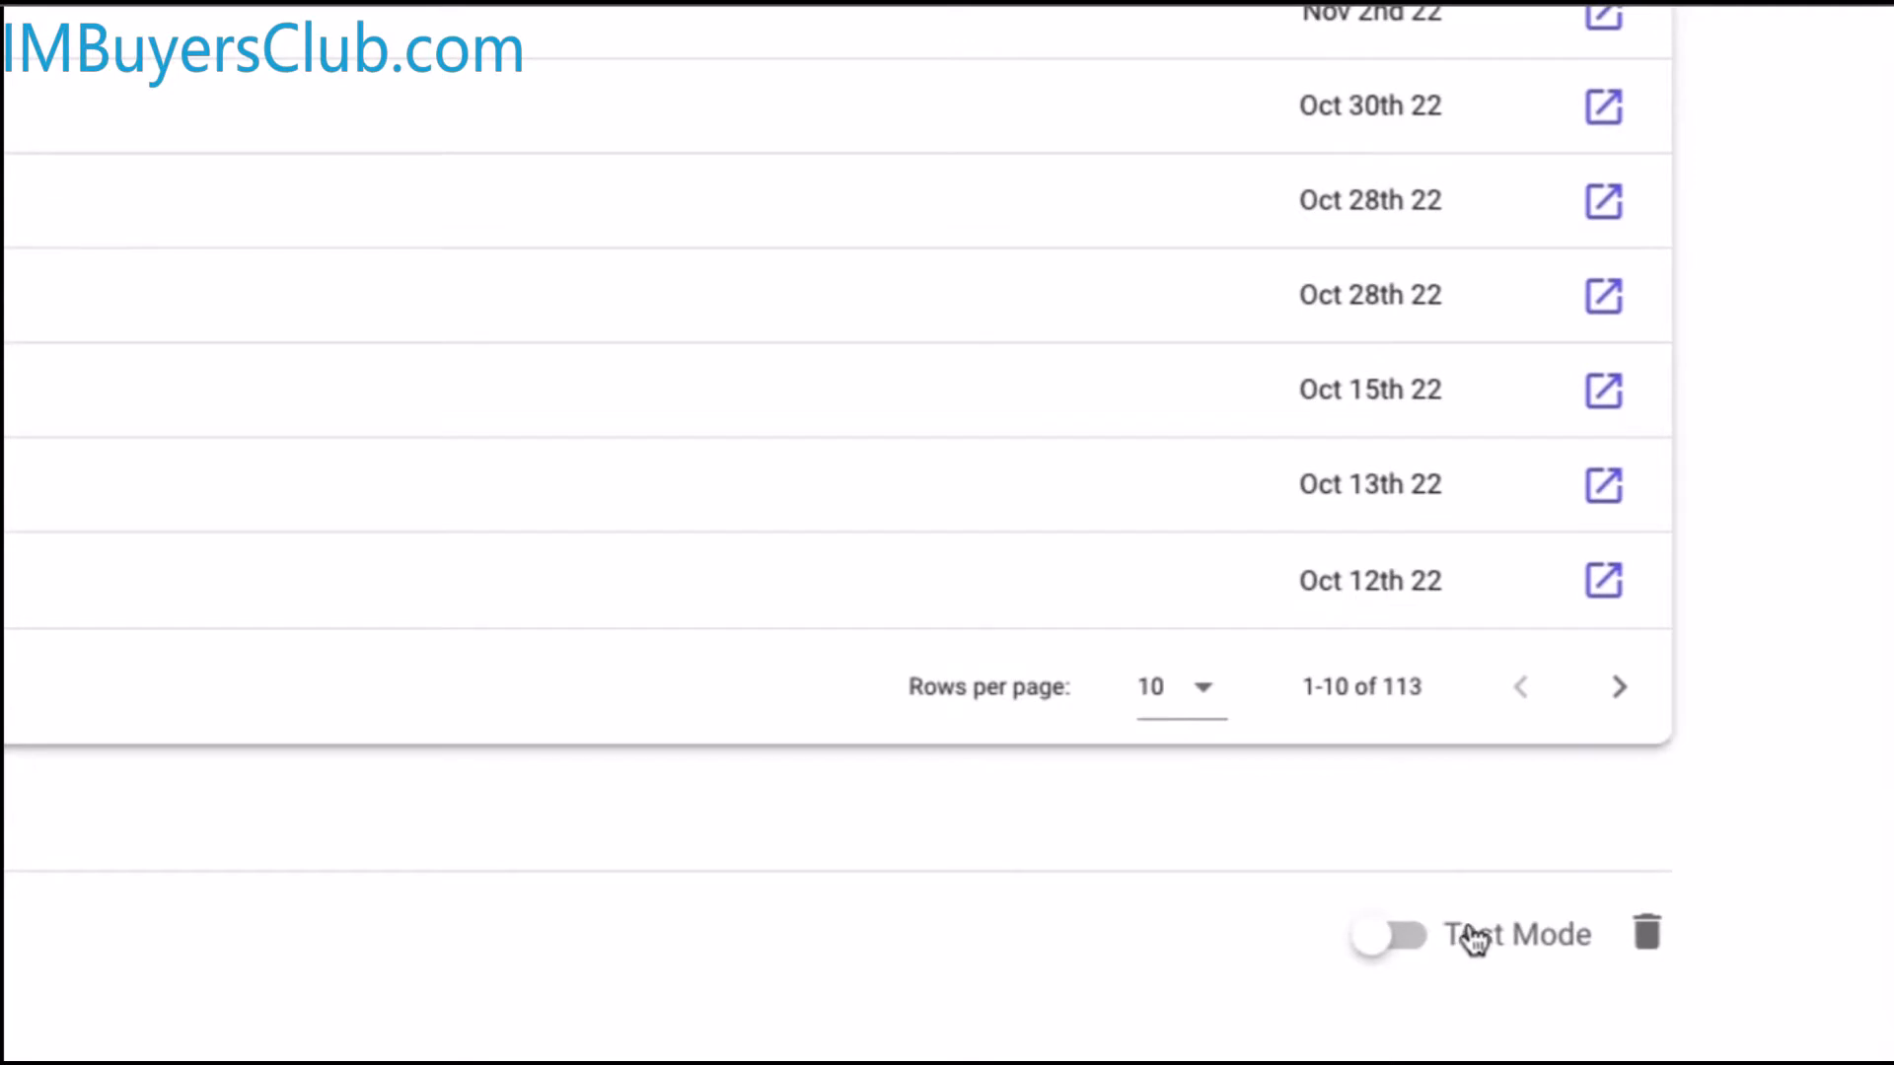
scroll(901, 827, up, 10)
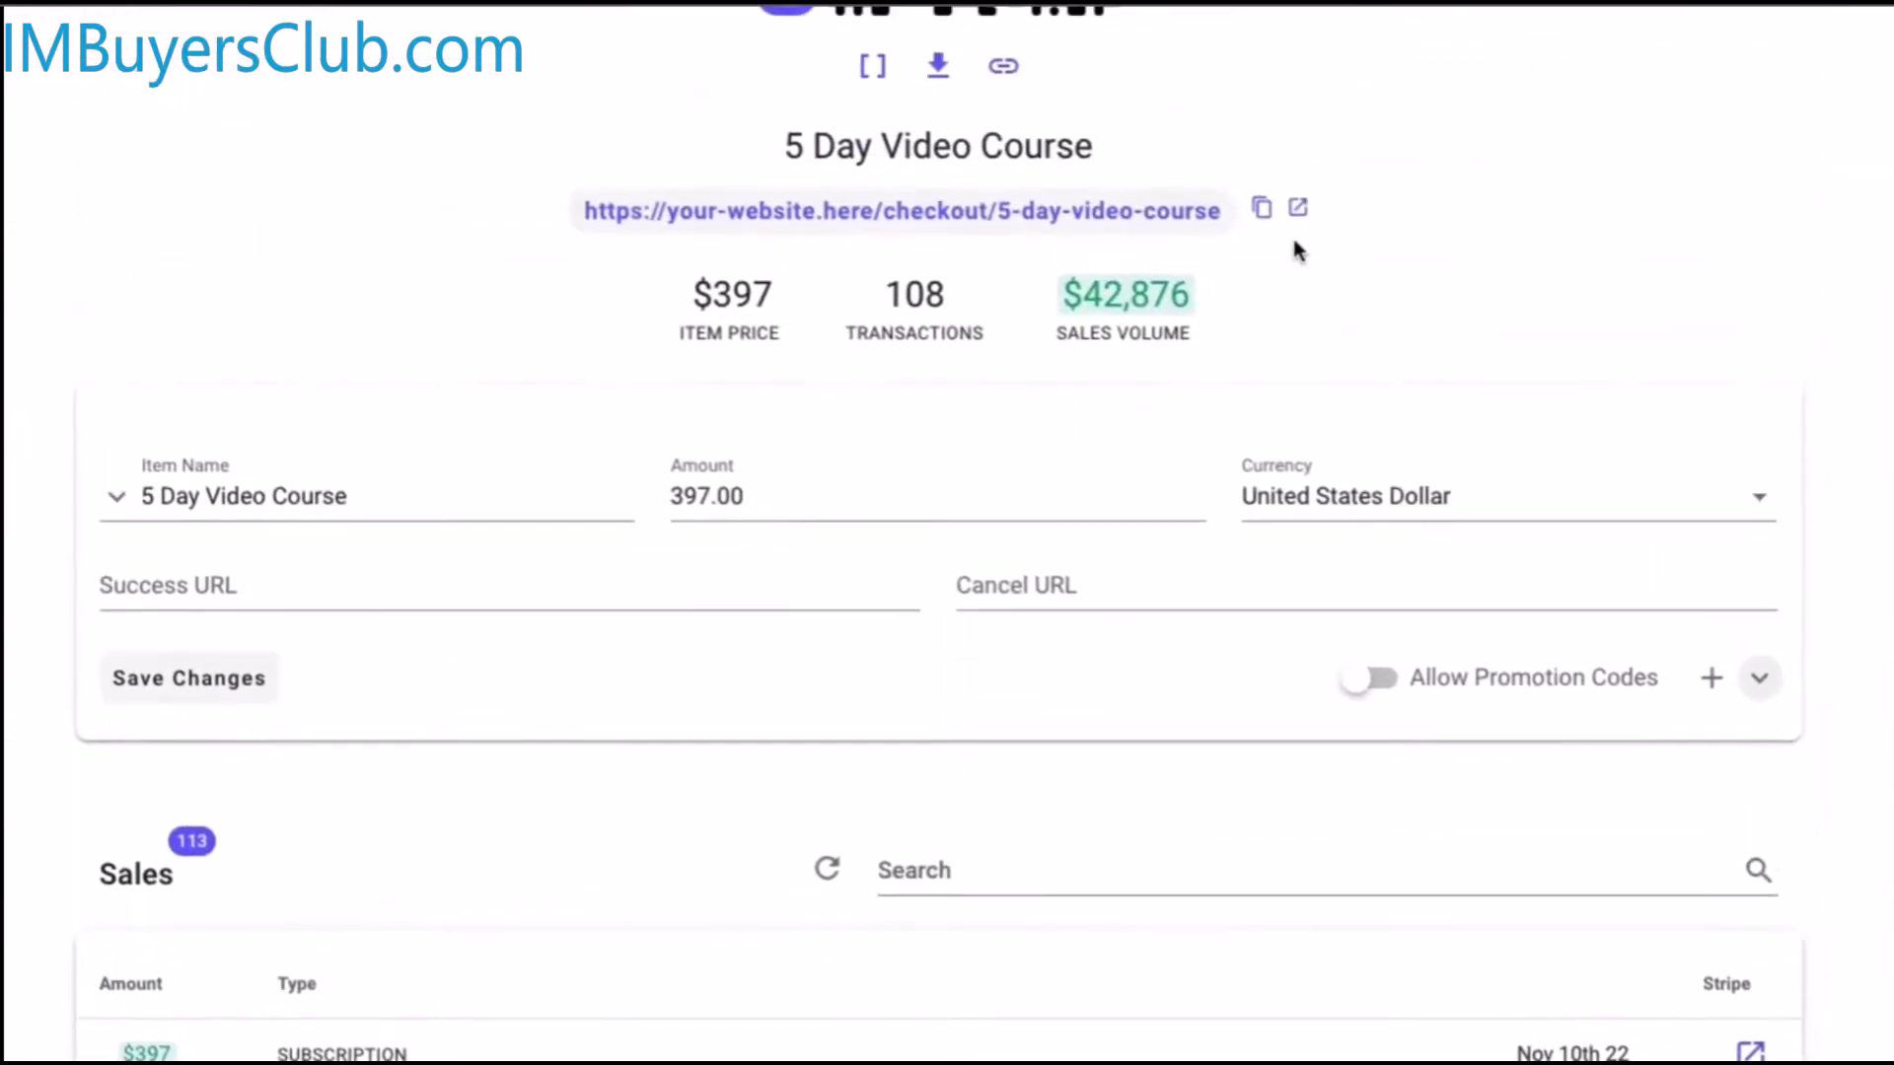
scroll(1189, 1031, down, 6)
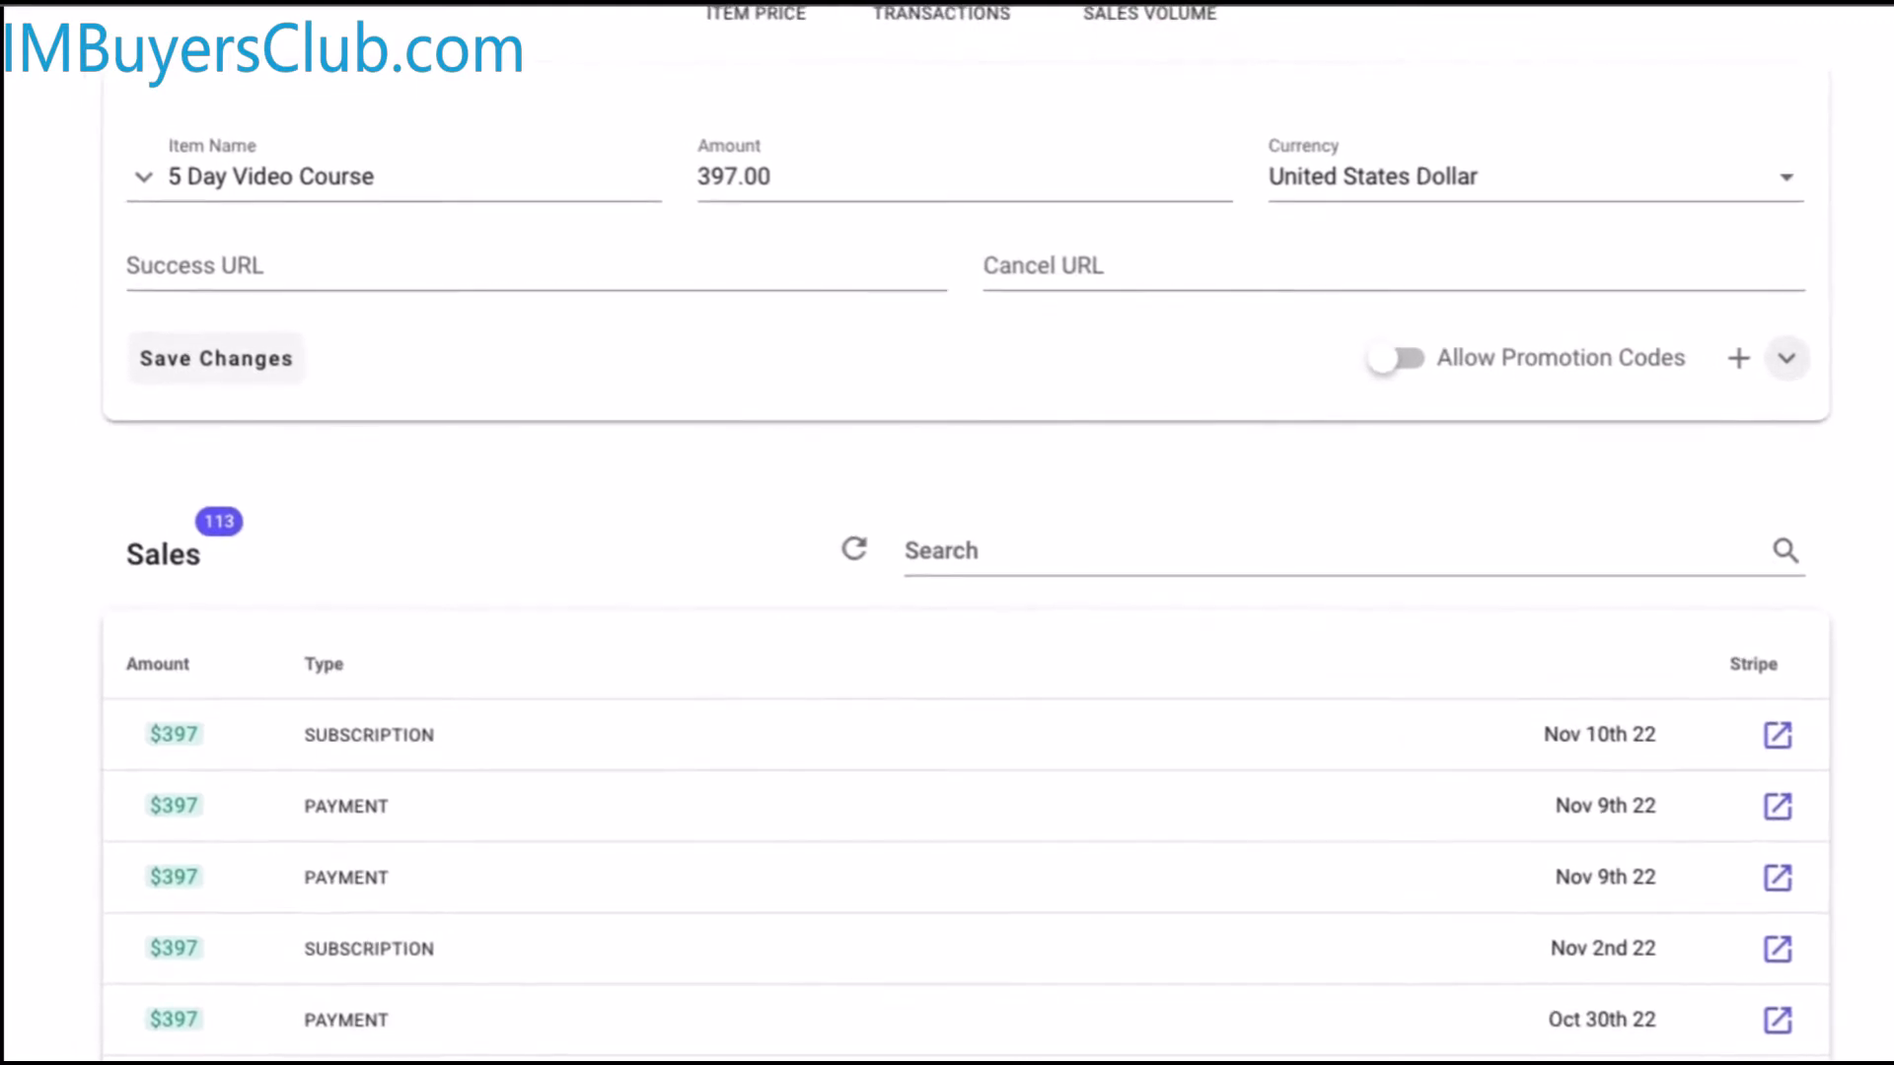
scroll(795, 1023, up, 6)
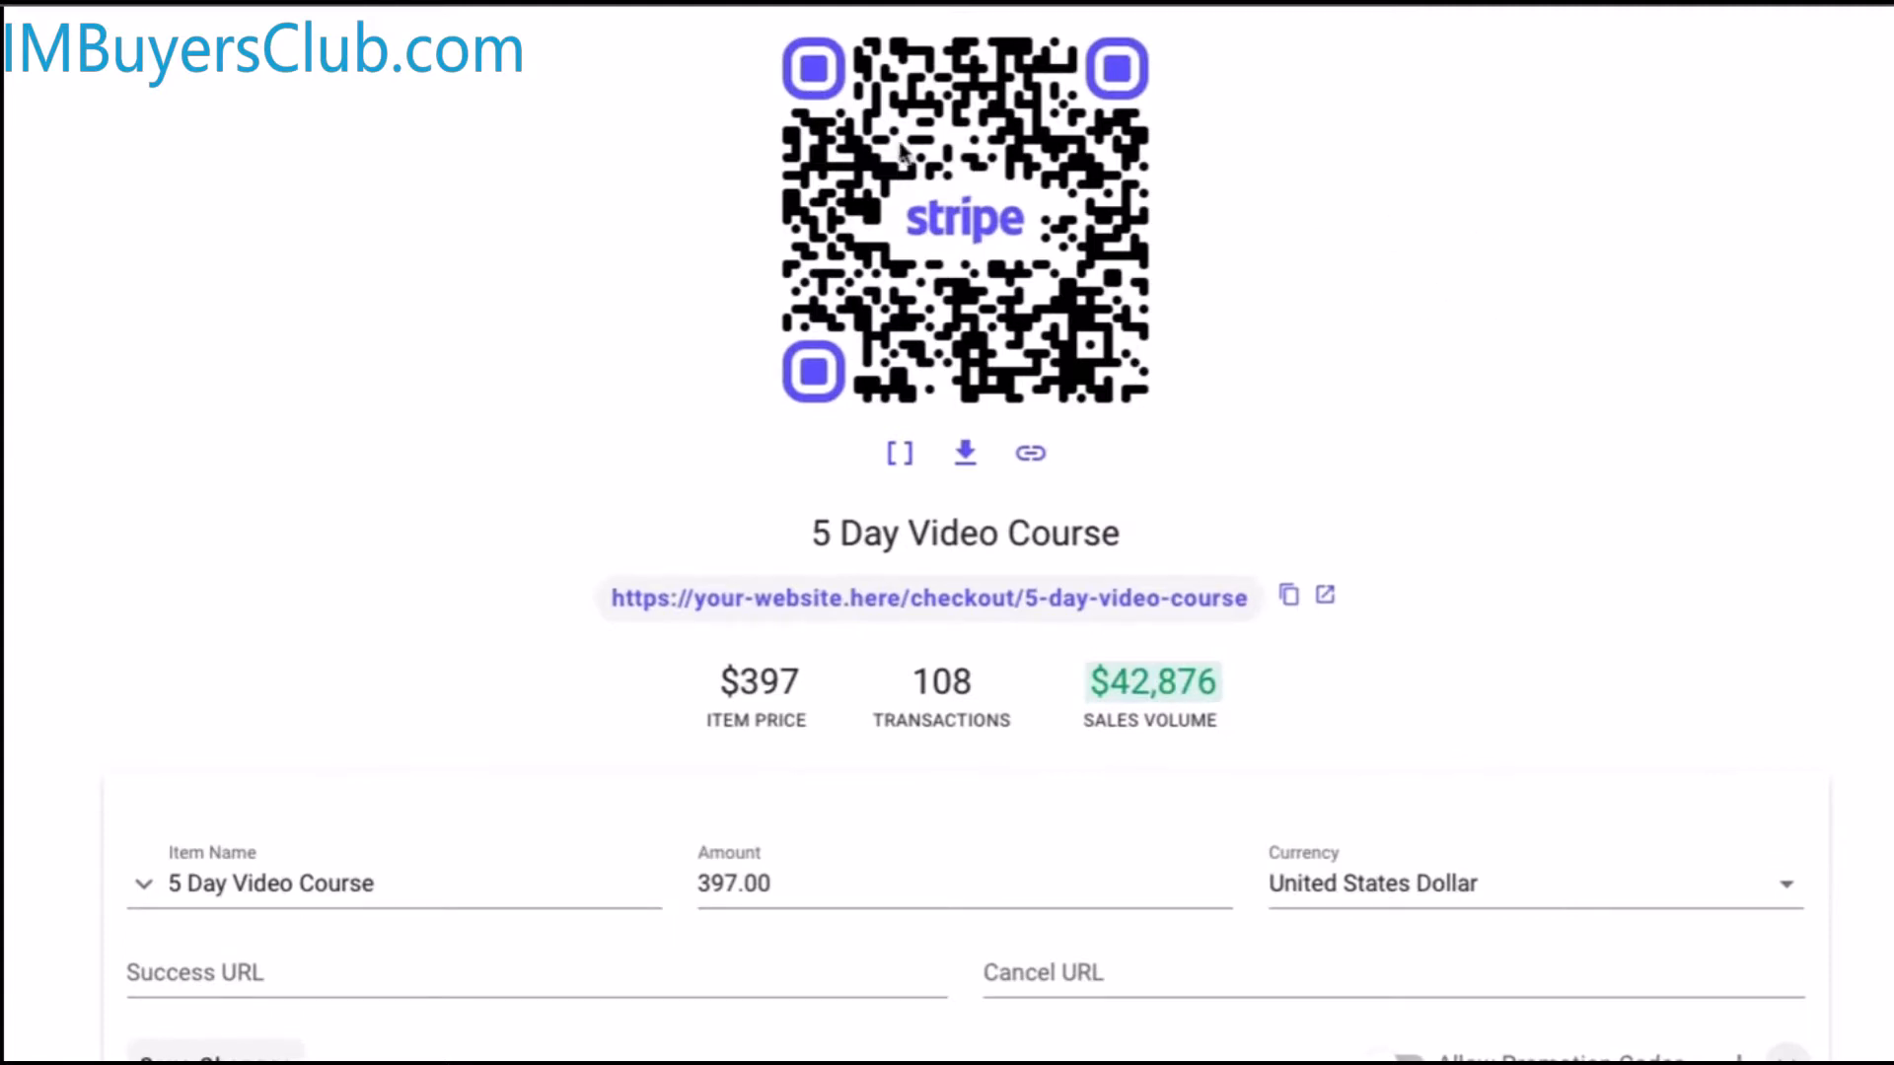
scroll(1461, 863, down, 4)
scroll(1461, 863, down, 10)
click(1460, 934)
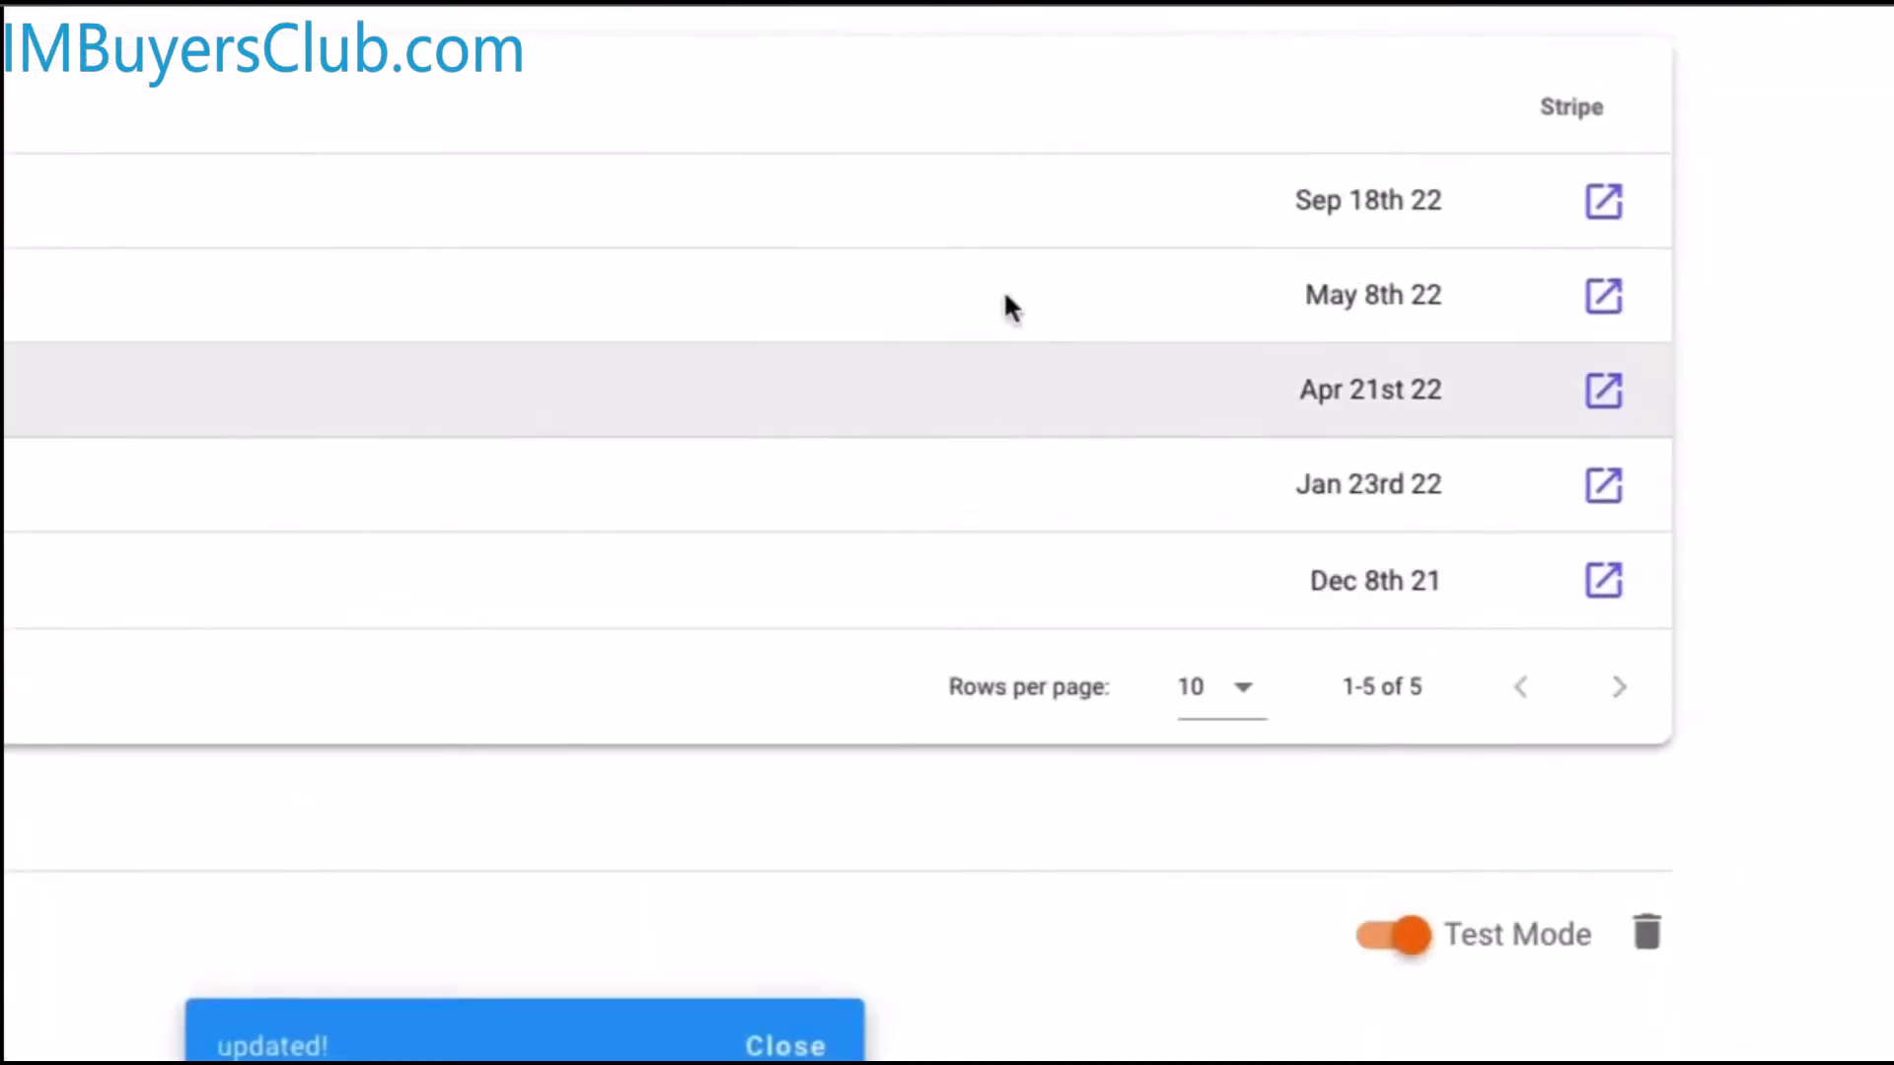
scroll(1006, 294, up, 5)
scroll(733, 213, up, 7)
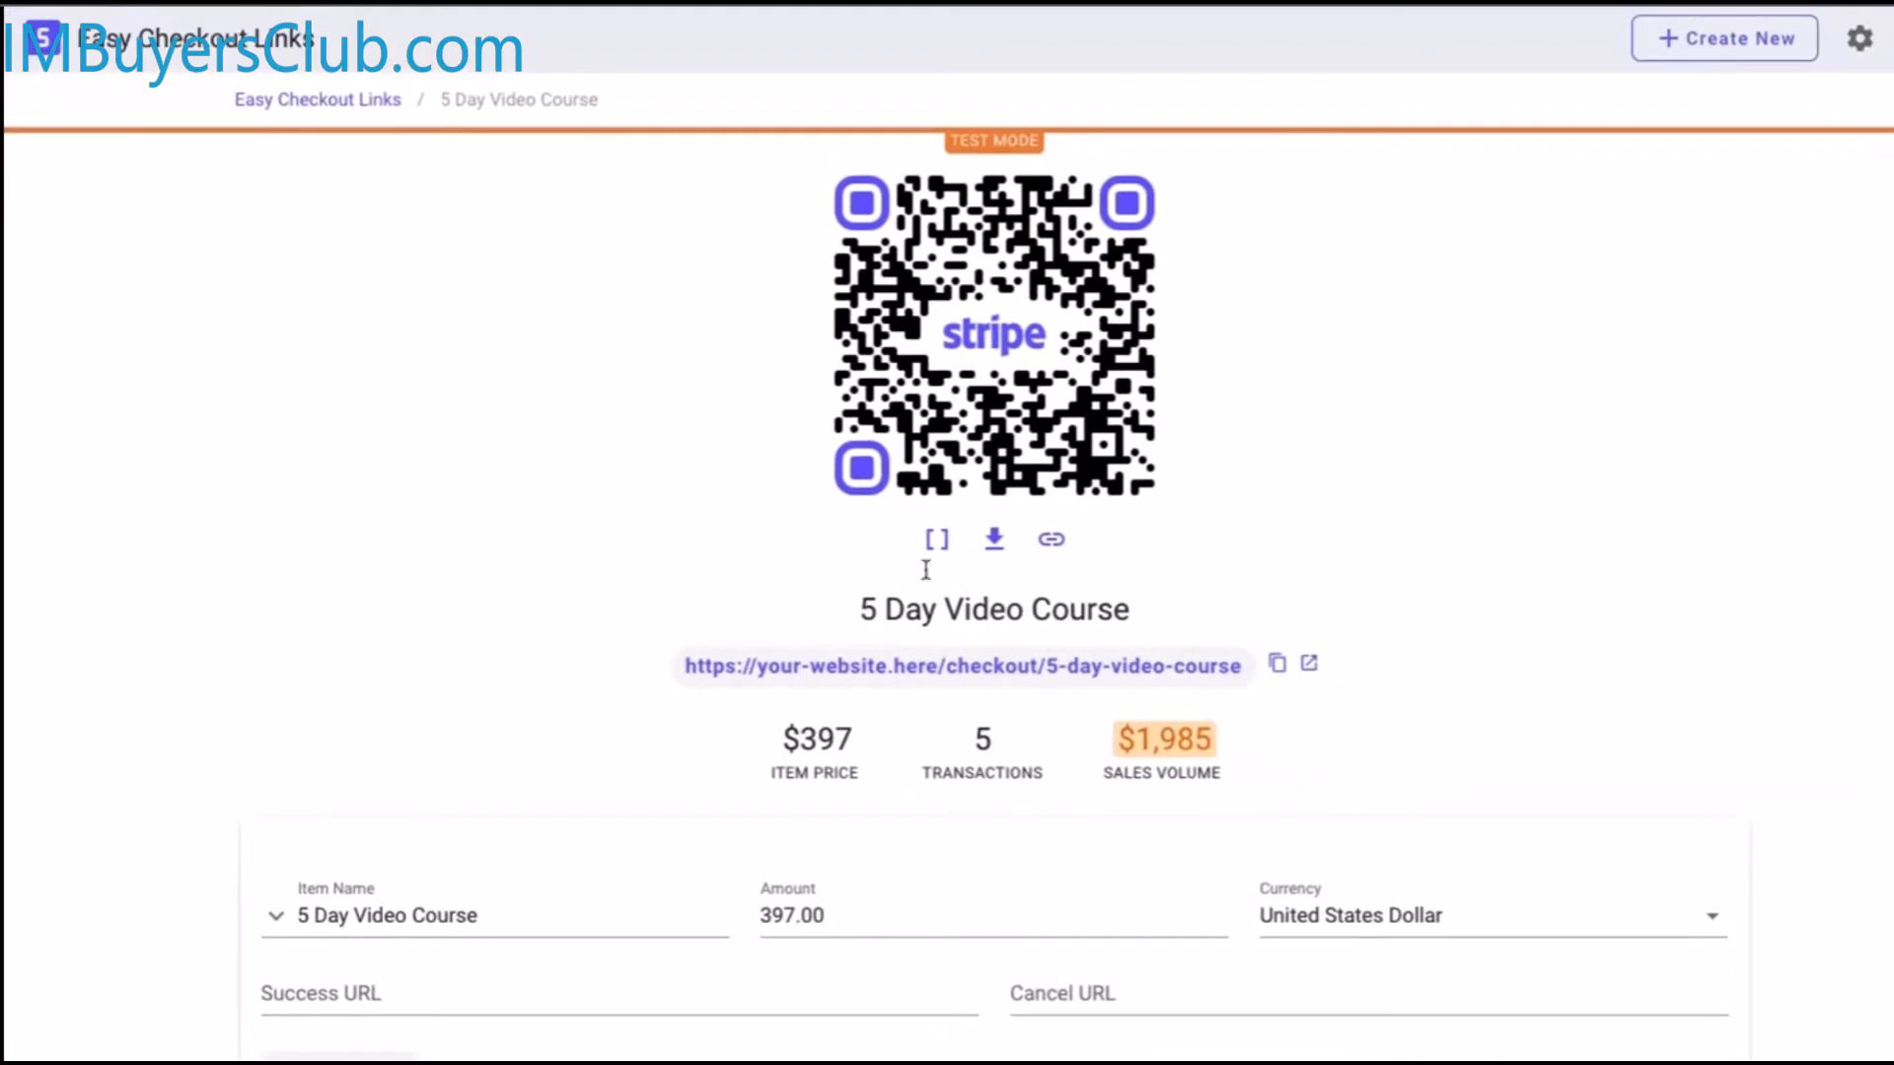
click(340, 93)
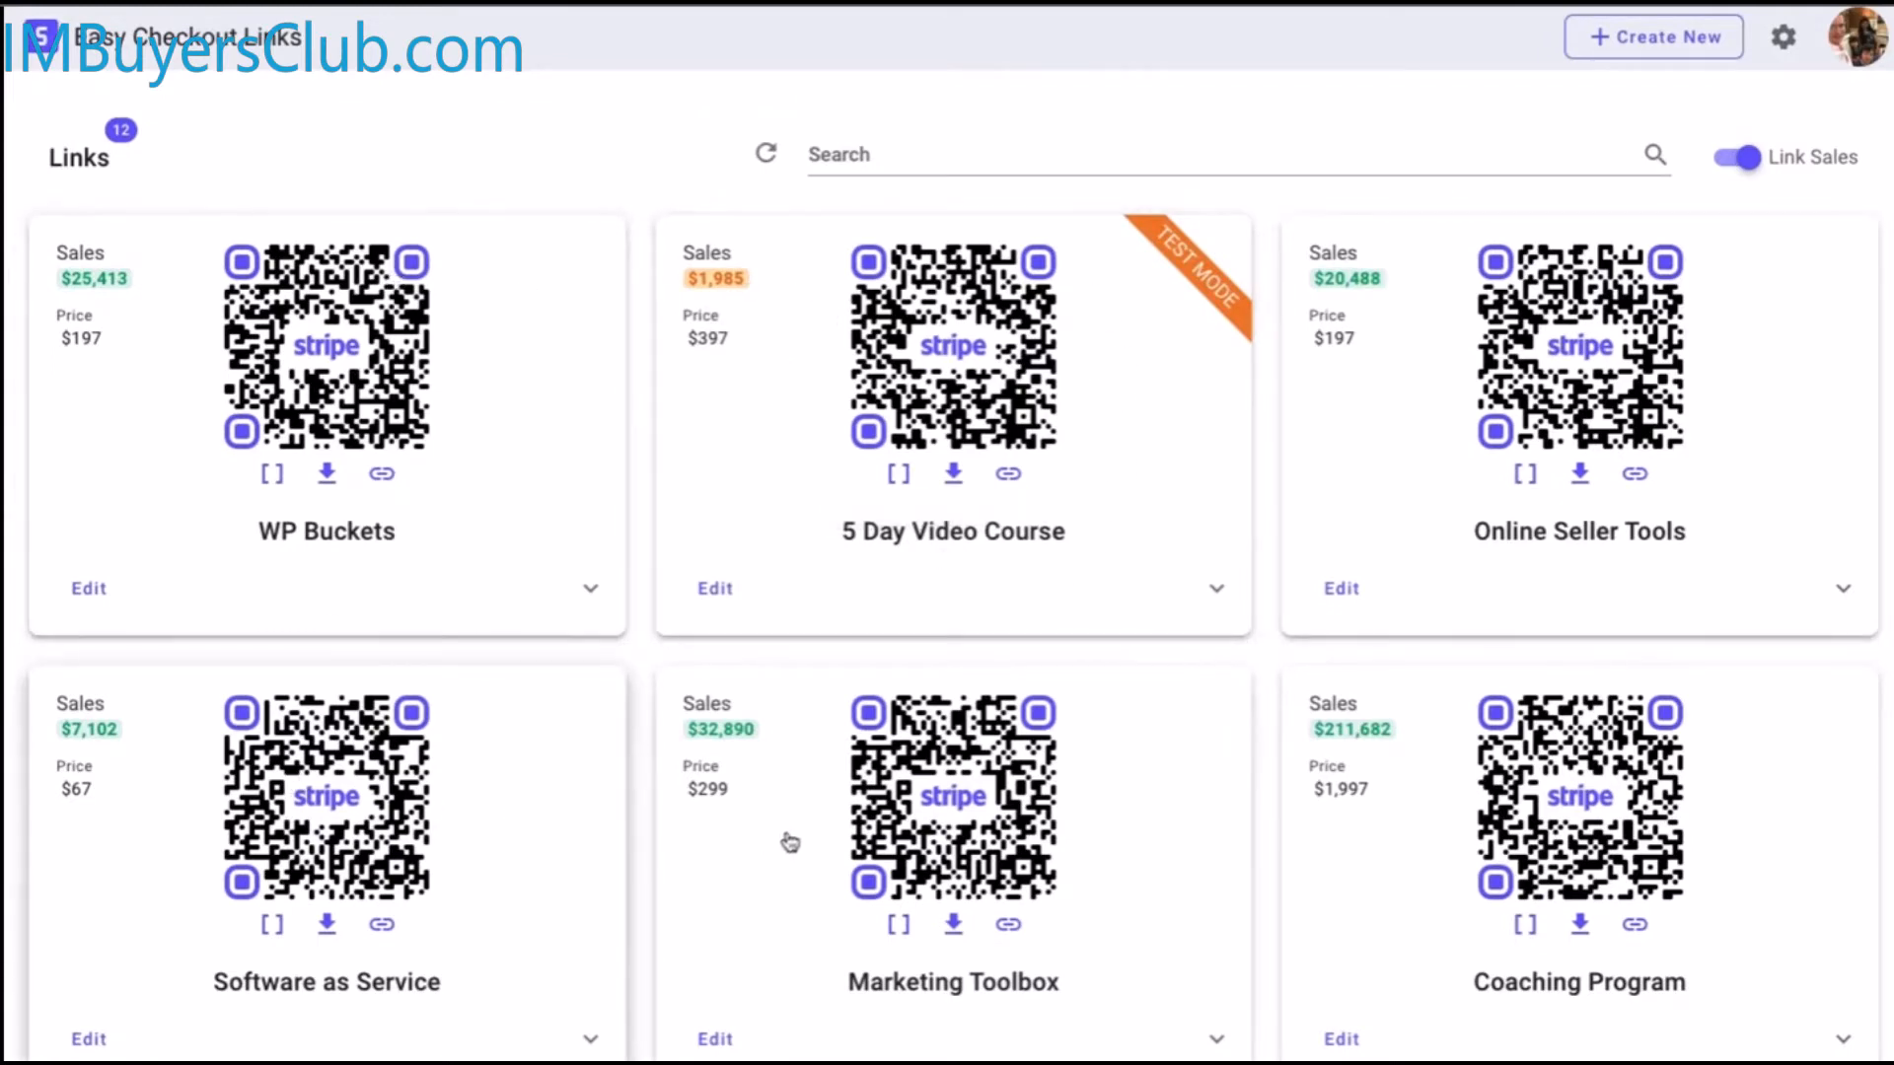
scroll(1142, 973, down, 3)
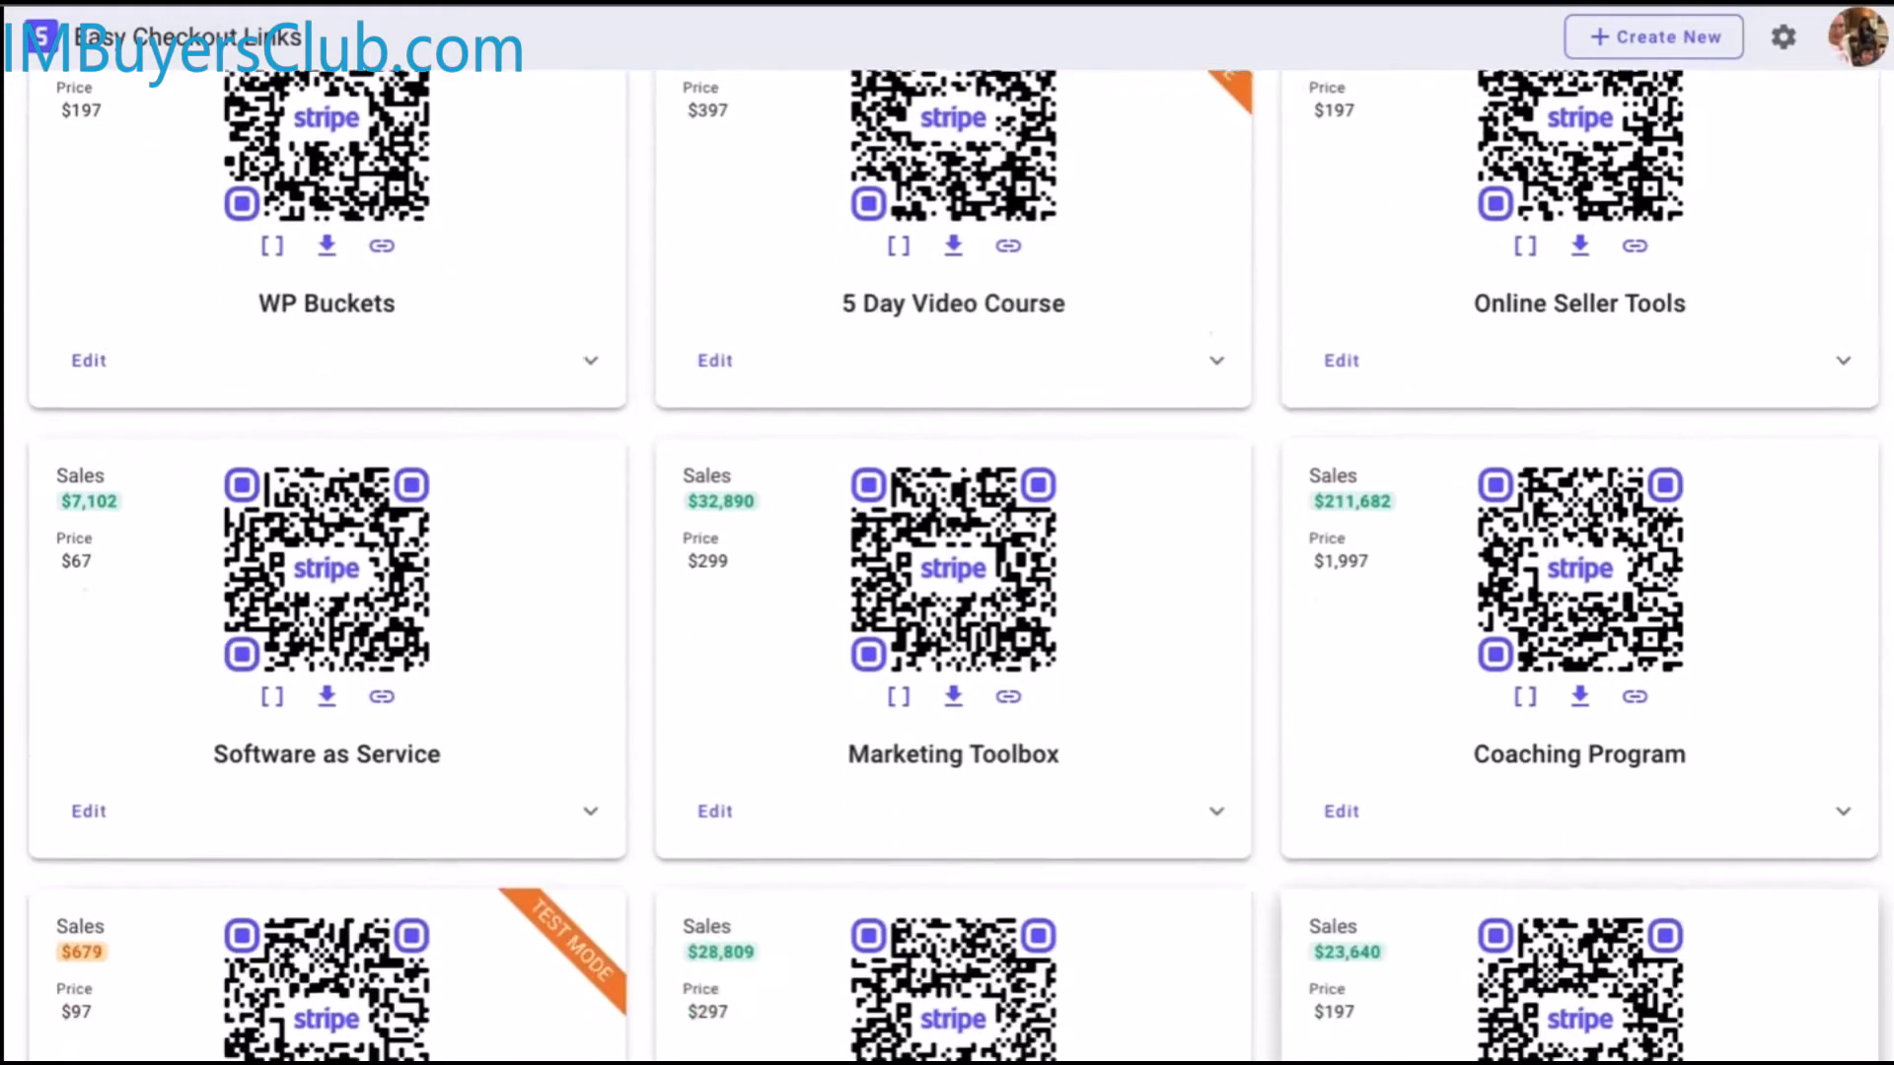
scroll(1143, 974, down, 6)
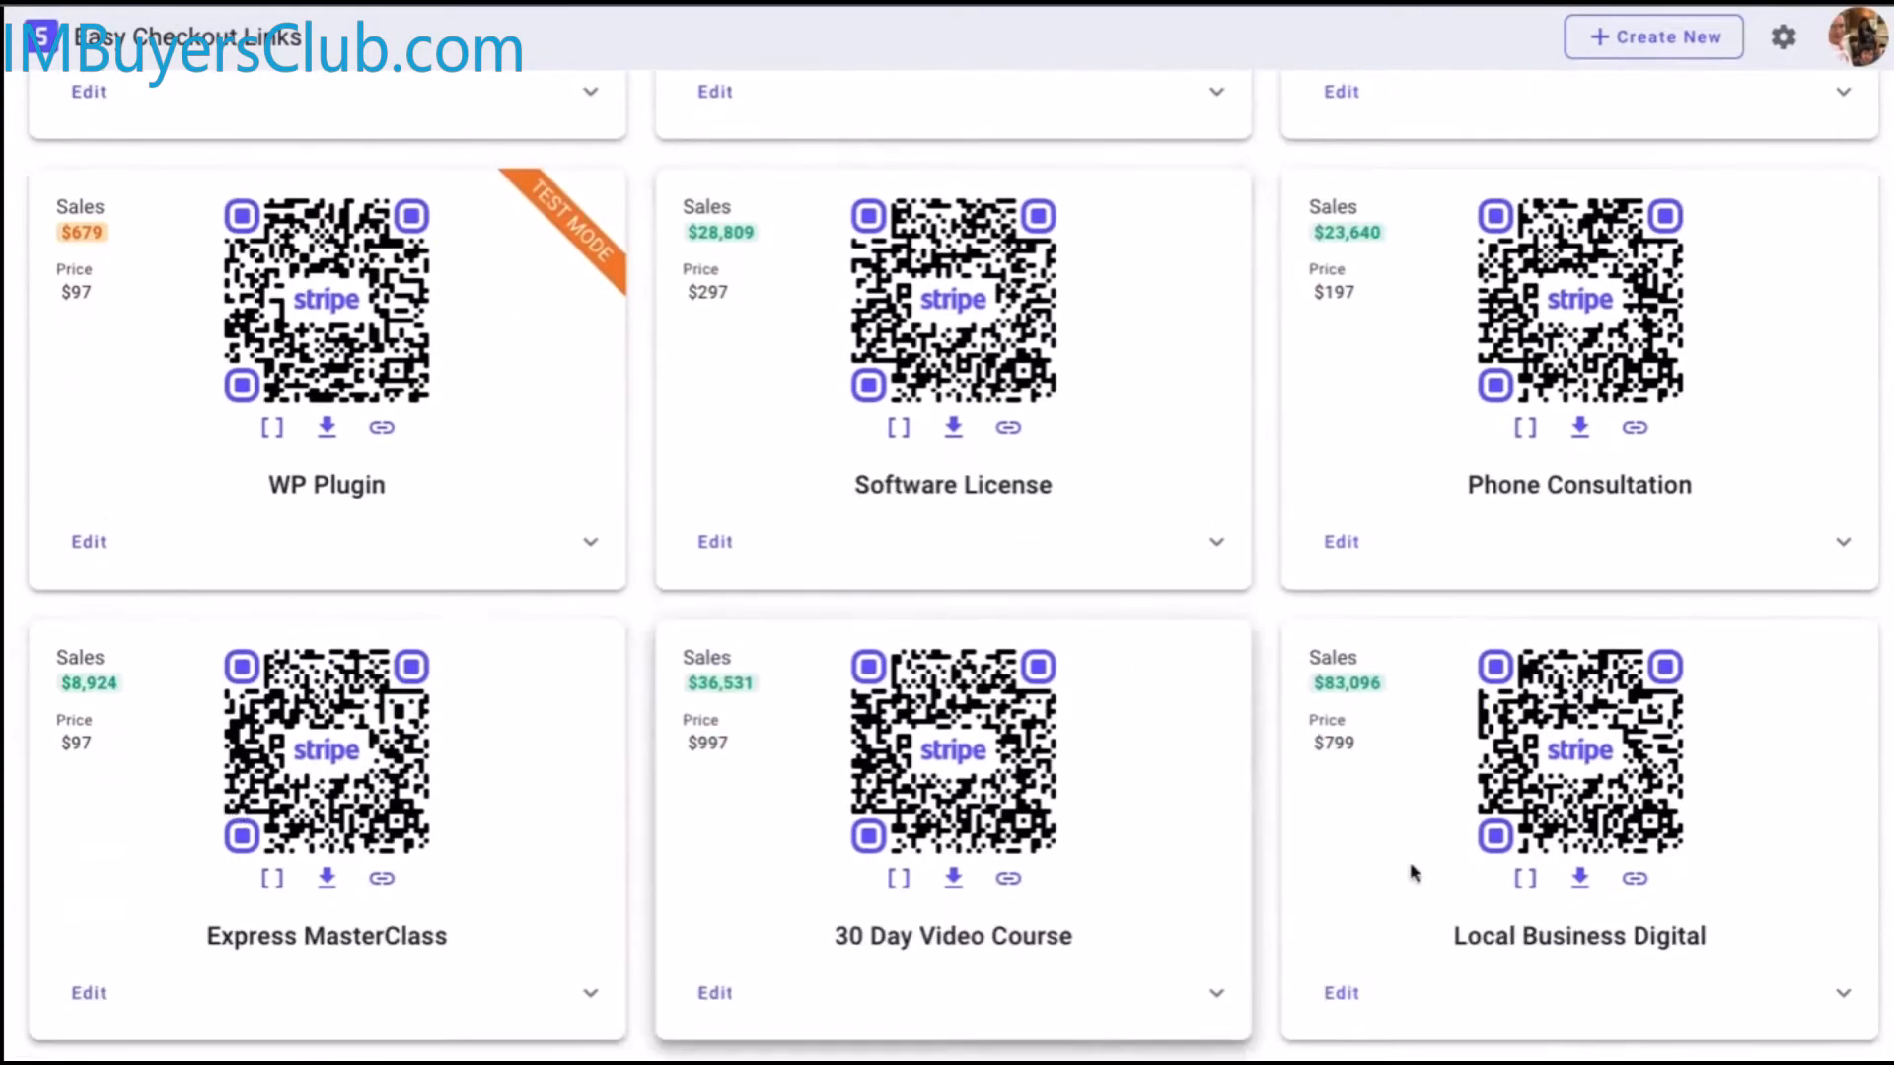
scroll(1141, 891, up, 10)
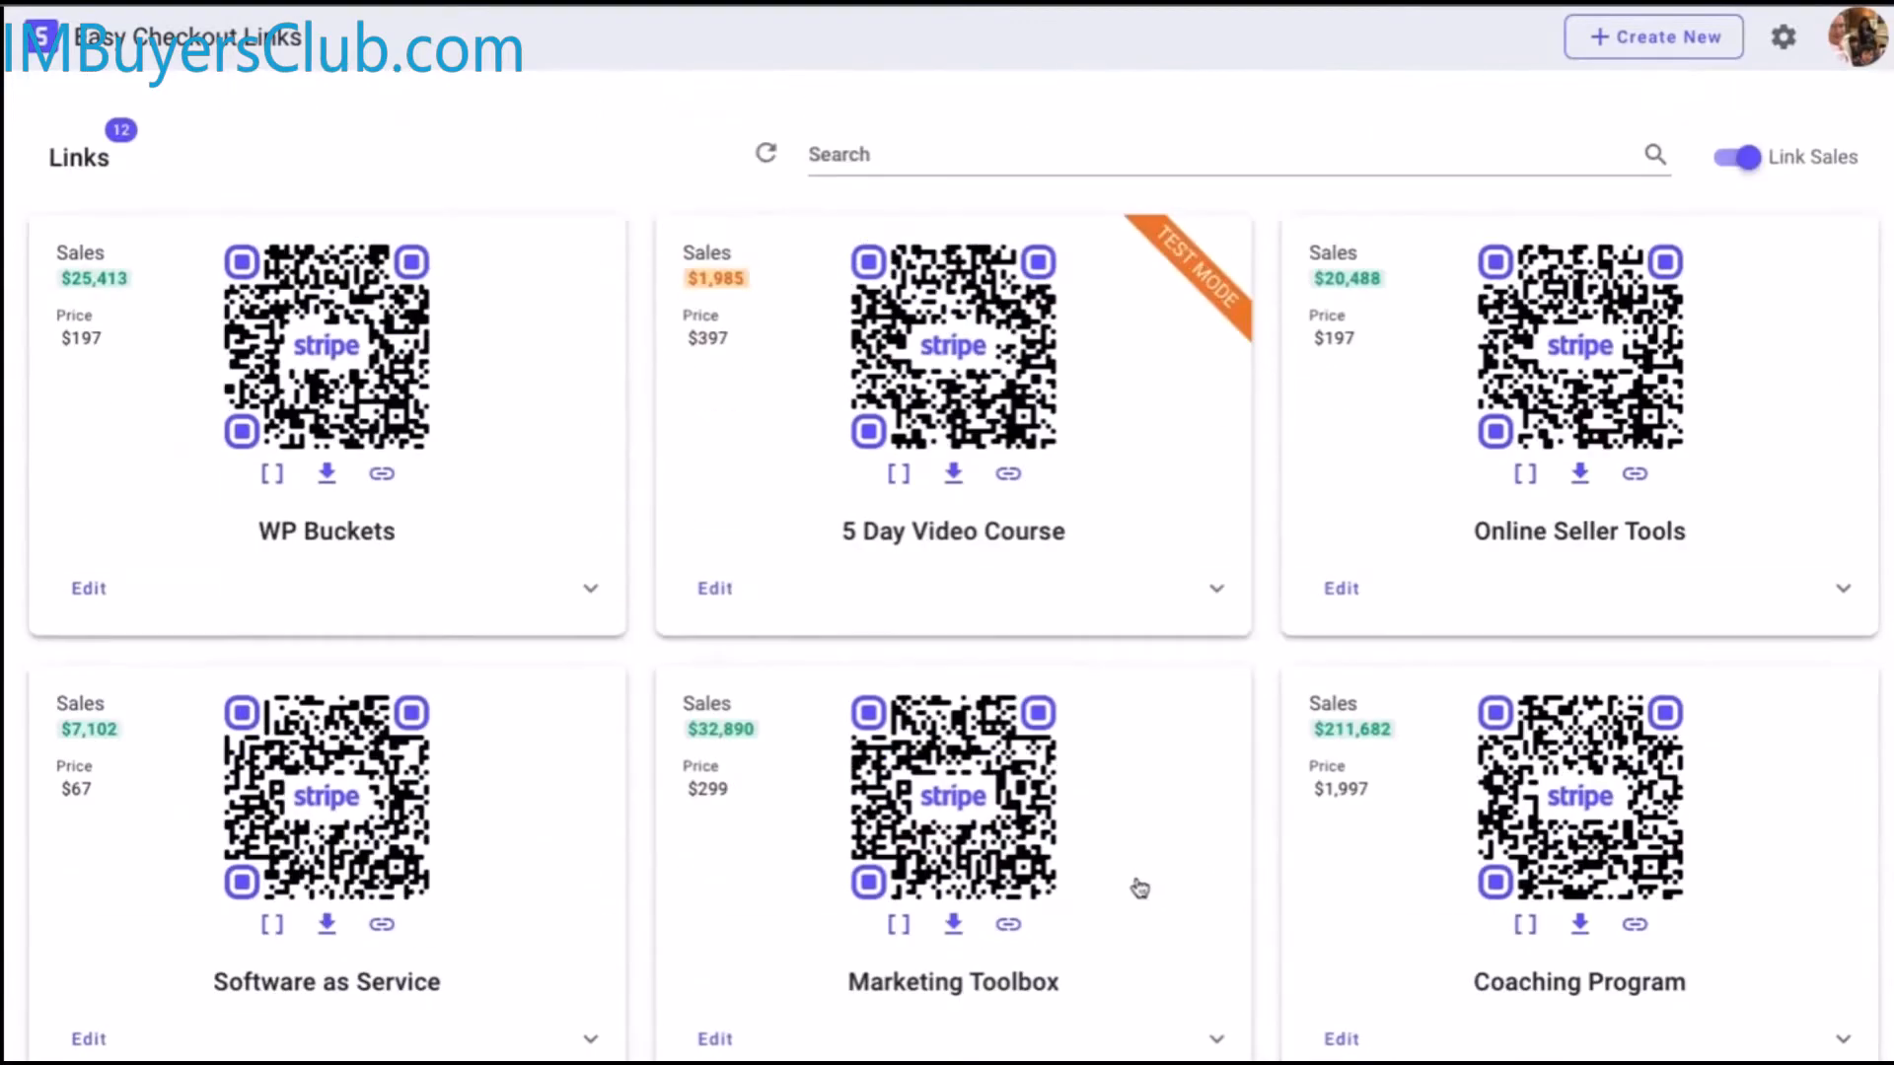
click(959, 407)
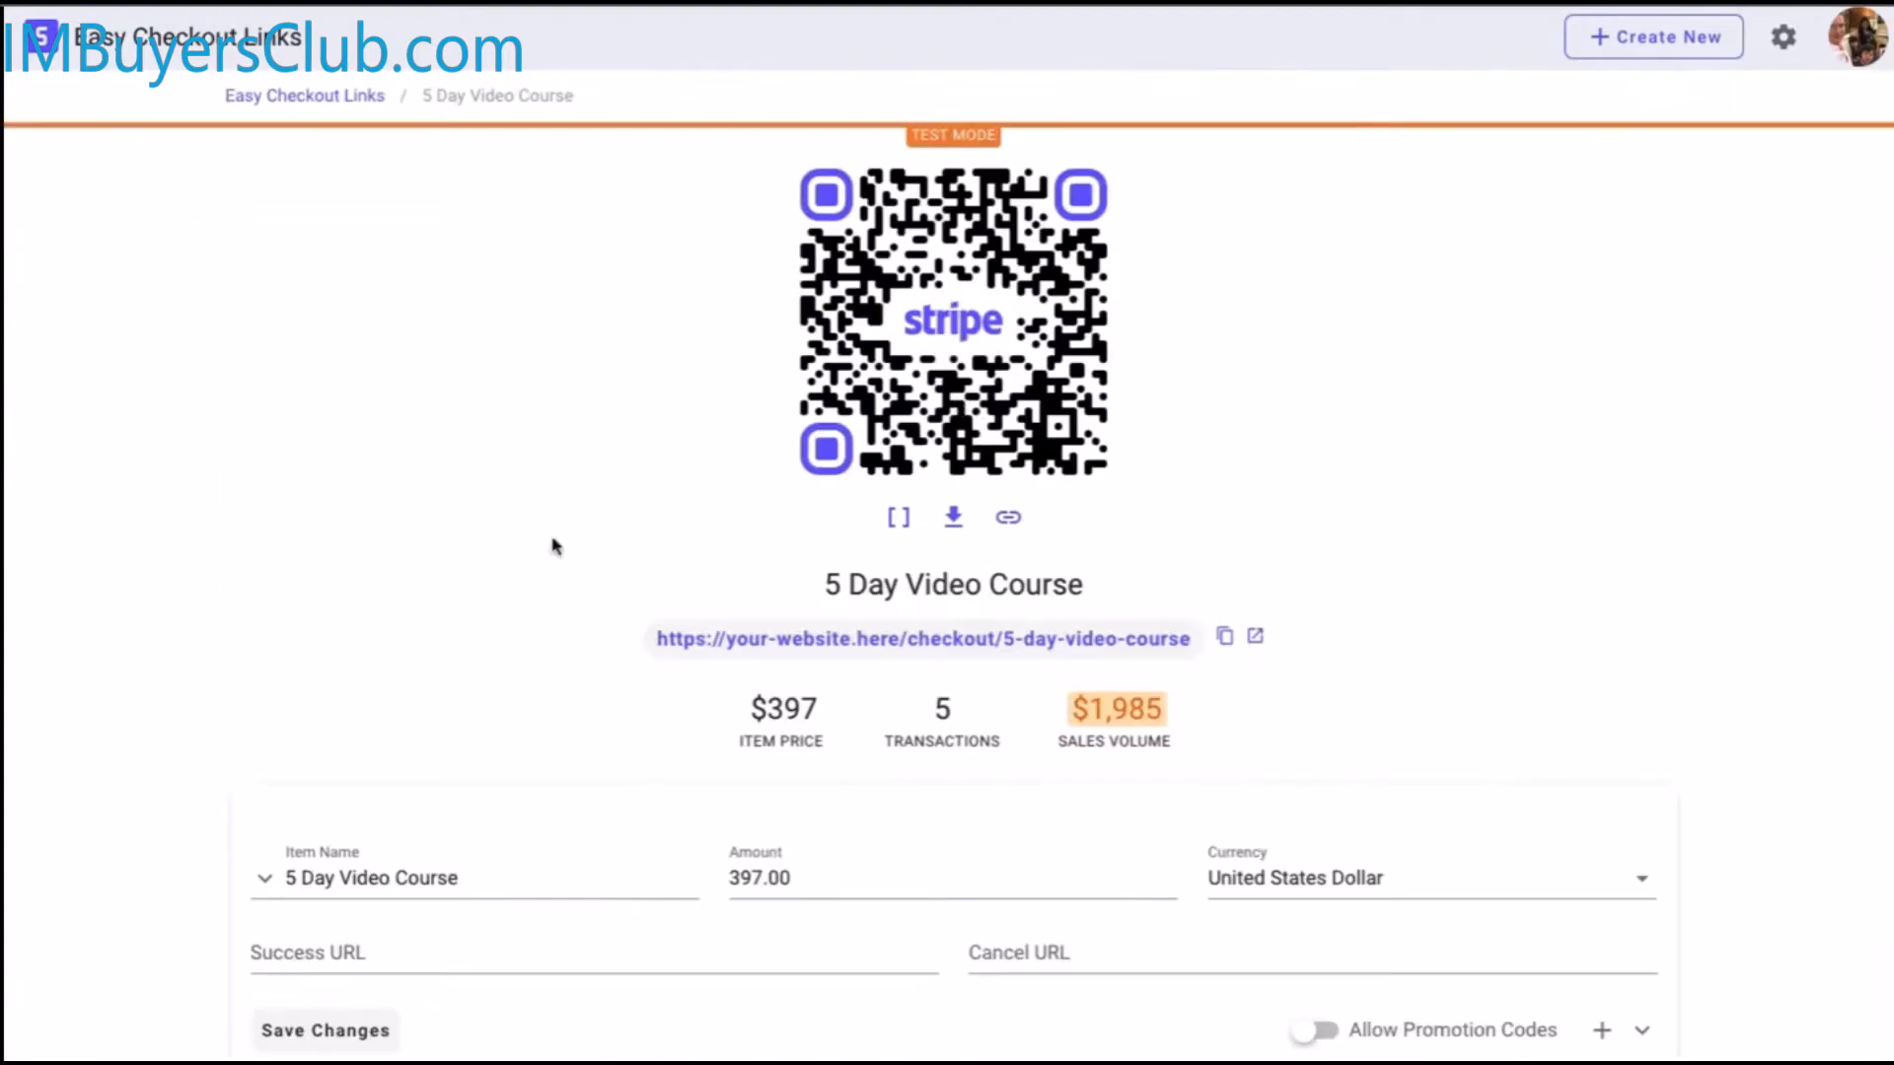
scroll(1250, 793, down, 3)
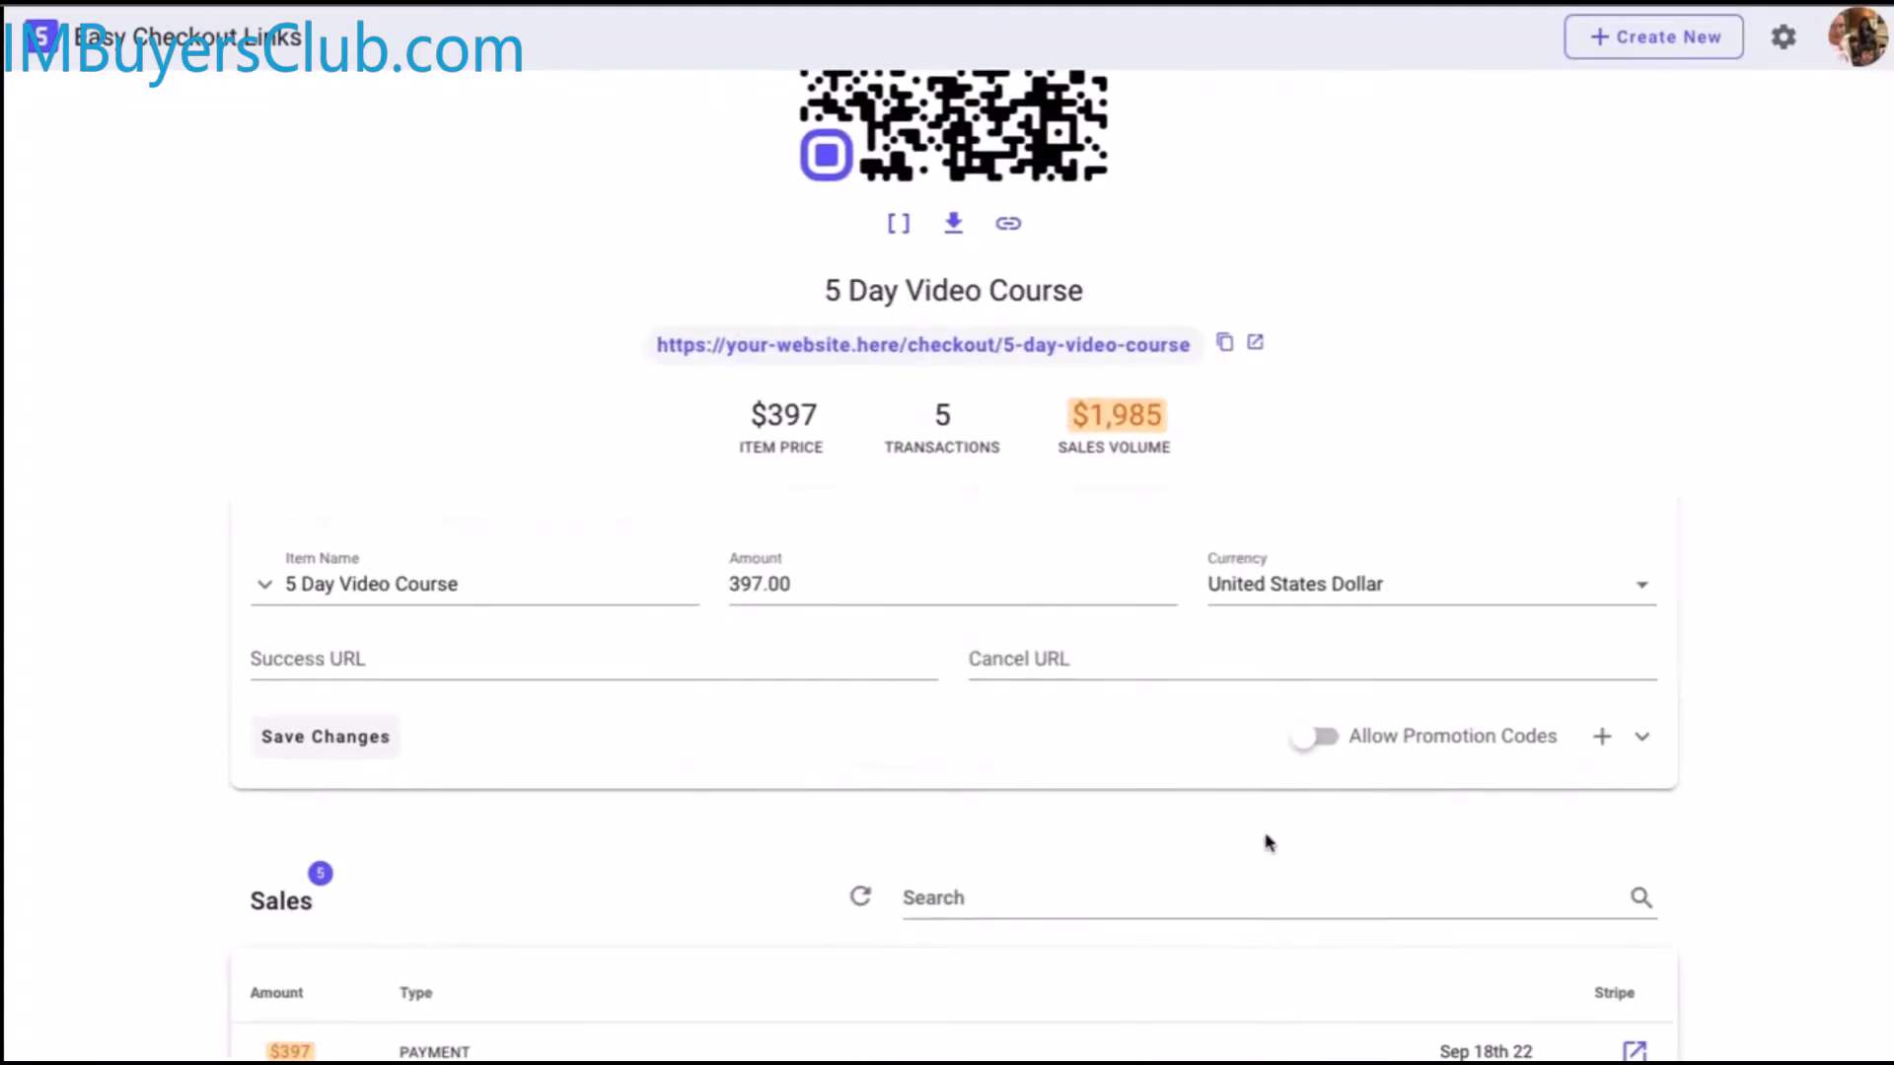
scroll(1250, 792, down, 5)
click(1569, 982)
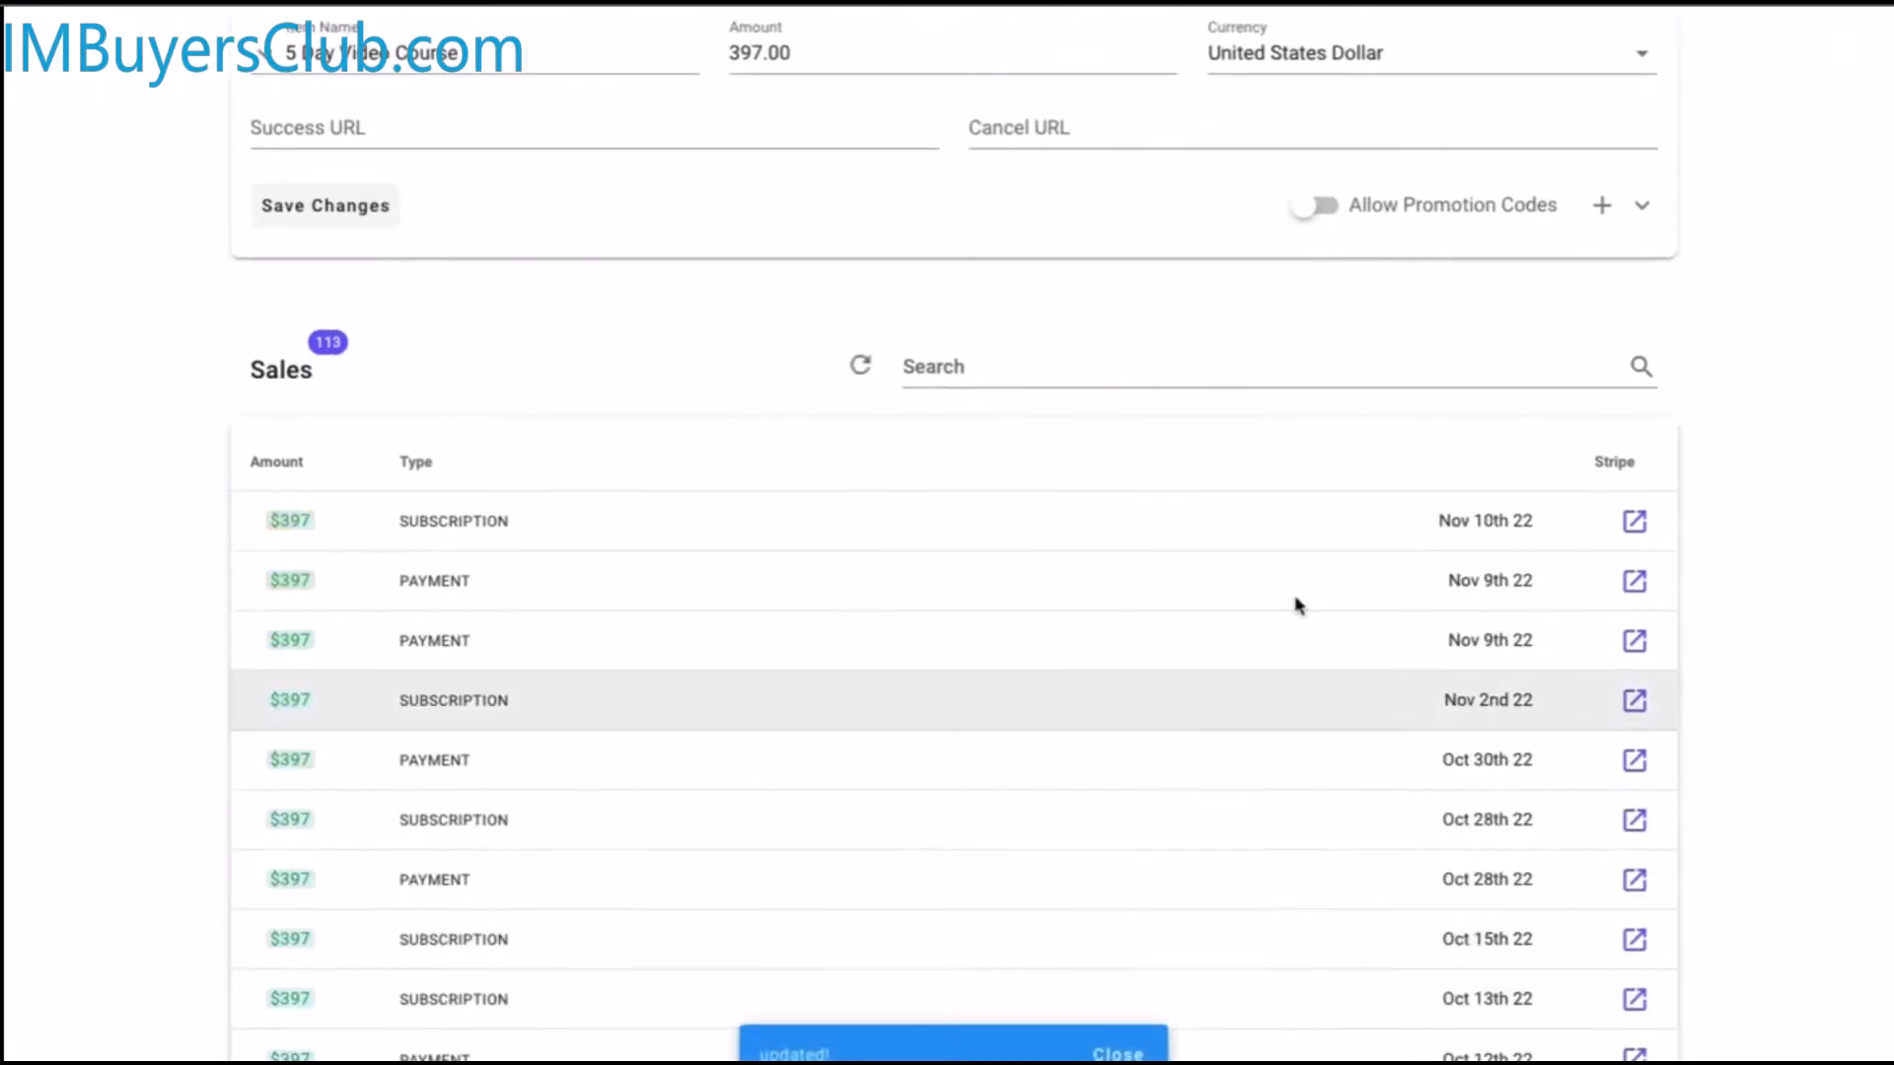
scroll(1259, 664, up, 3)
scroll(1480, 466, up, 5)
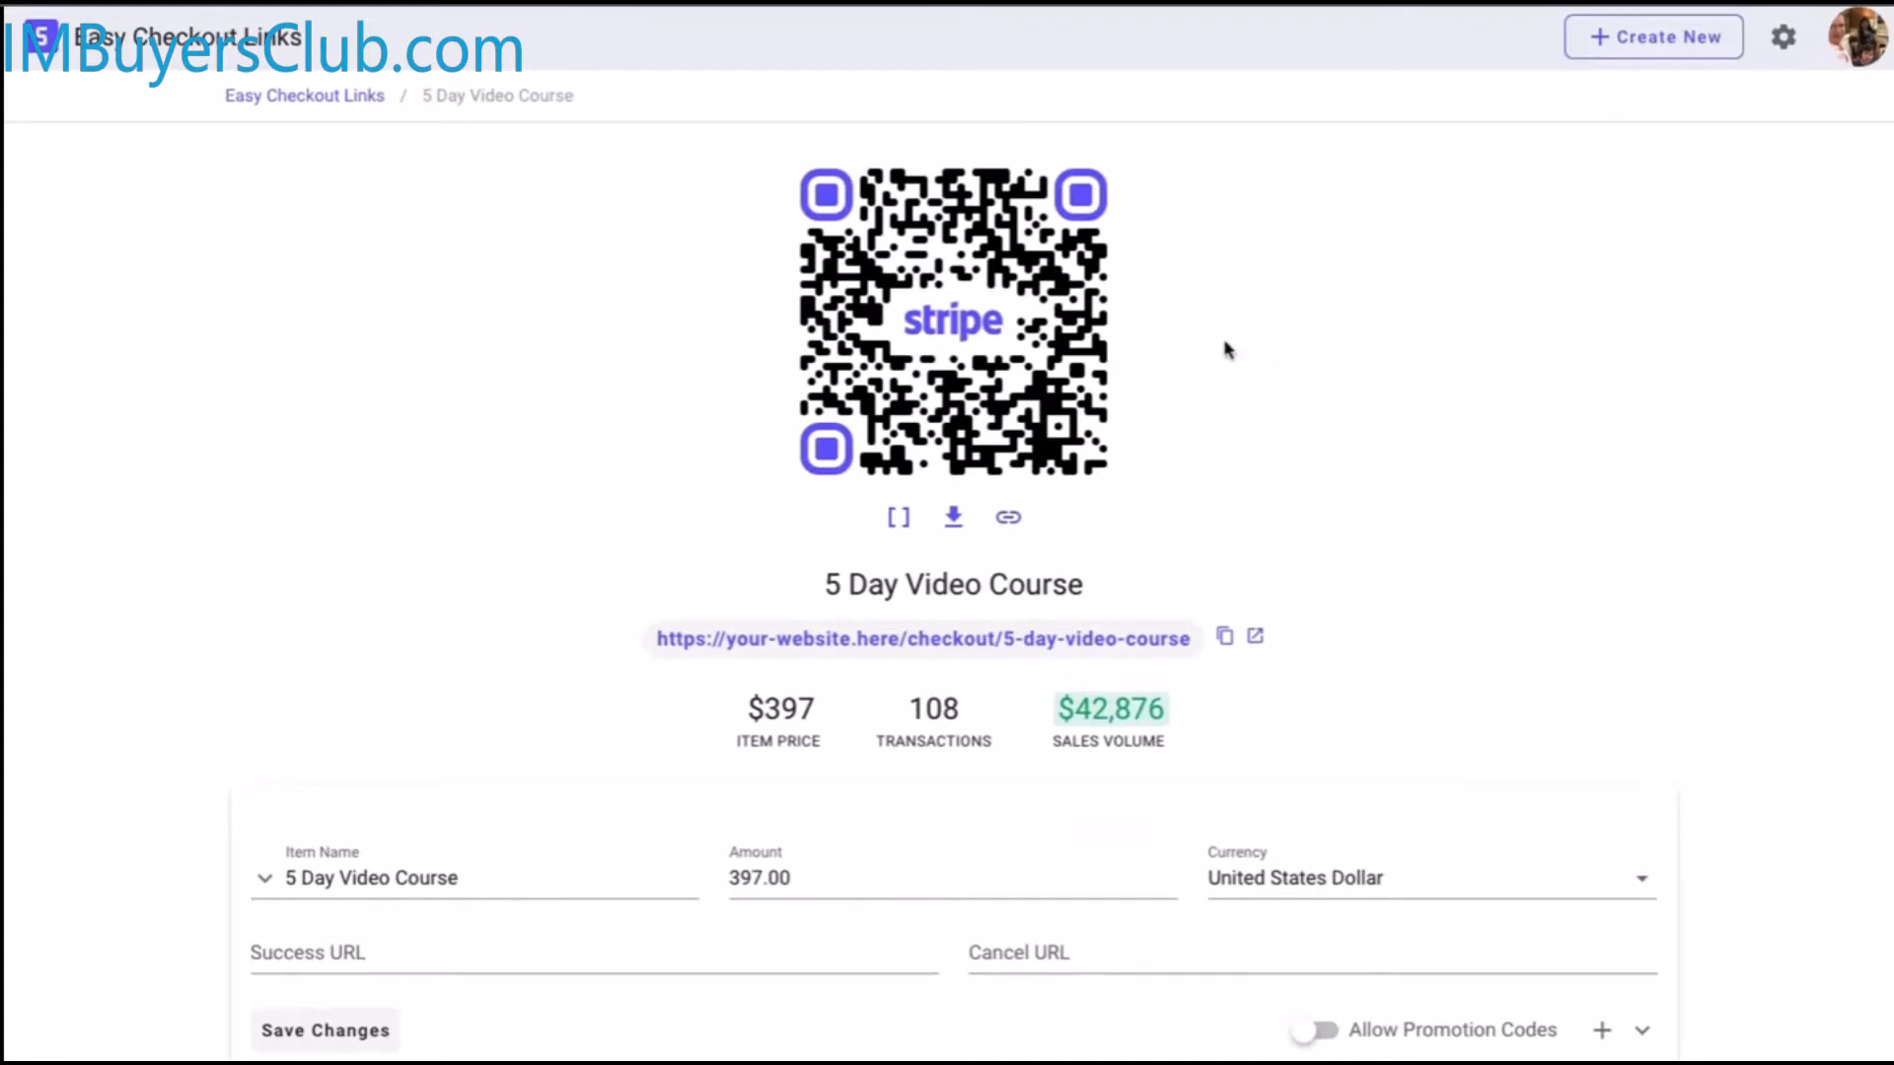
From the dashboard, start a new link named Your Product, priced 100 in United States Dollar
click(344, 97)
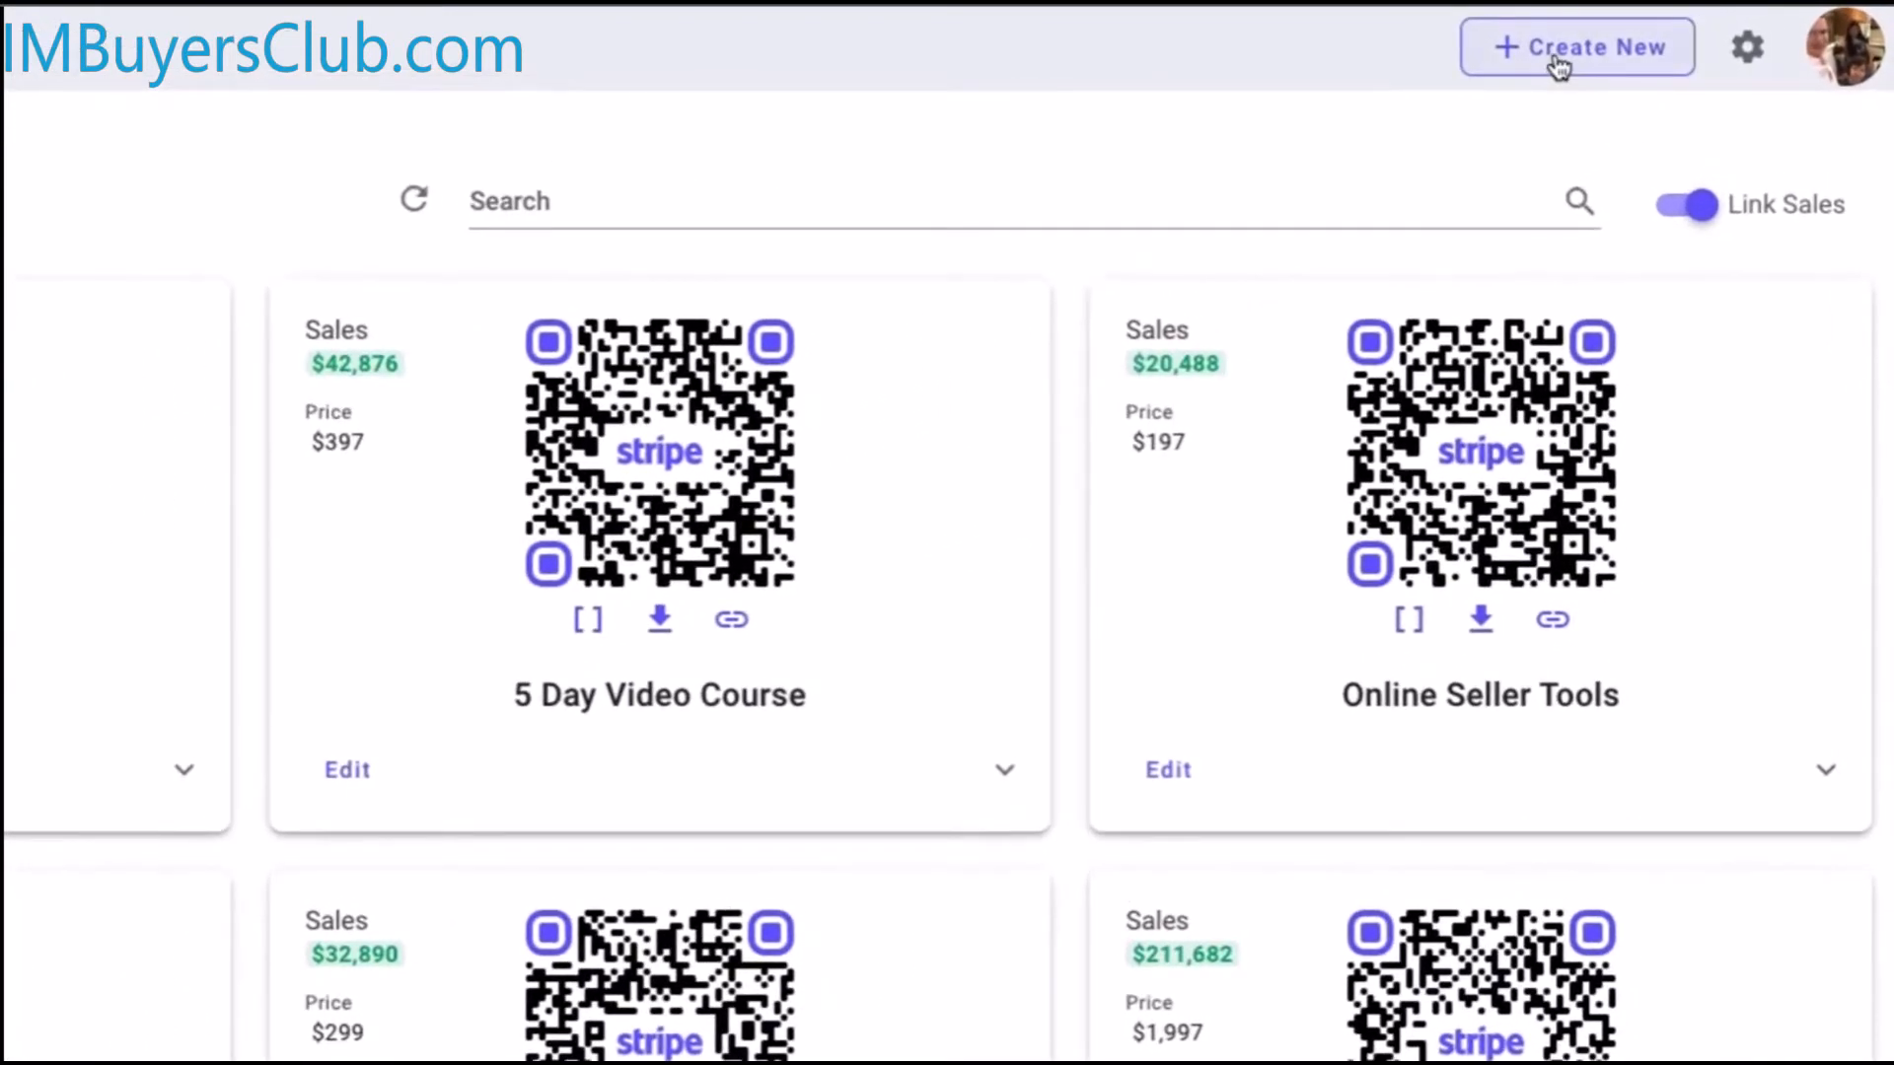
click(1558, 67)
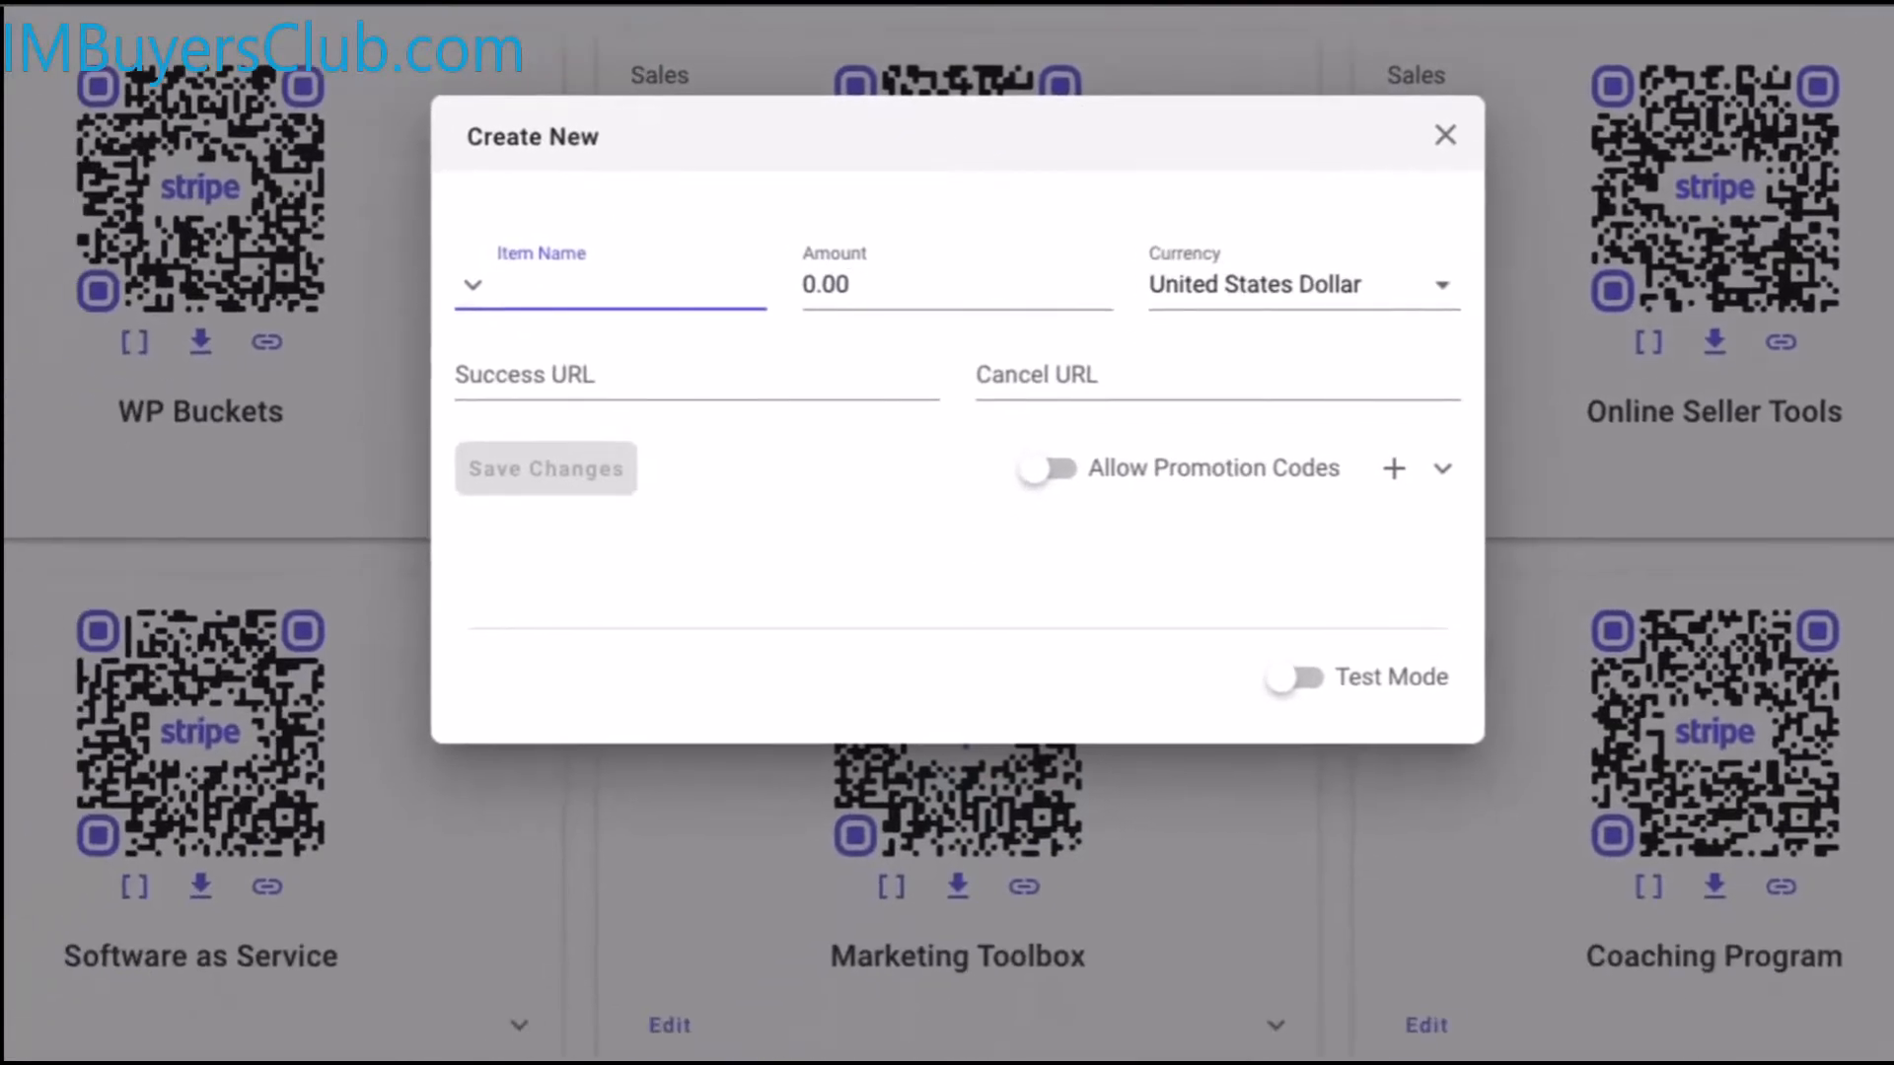
text(Your Product)
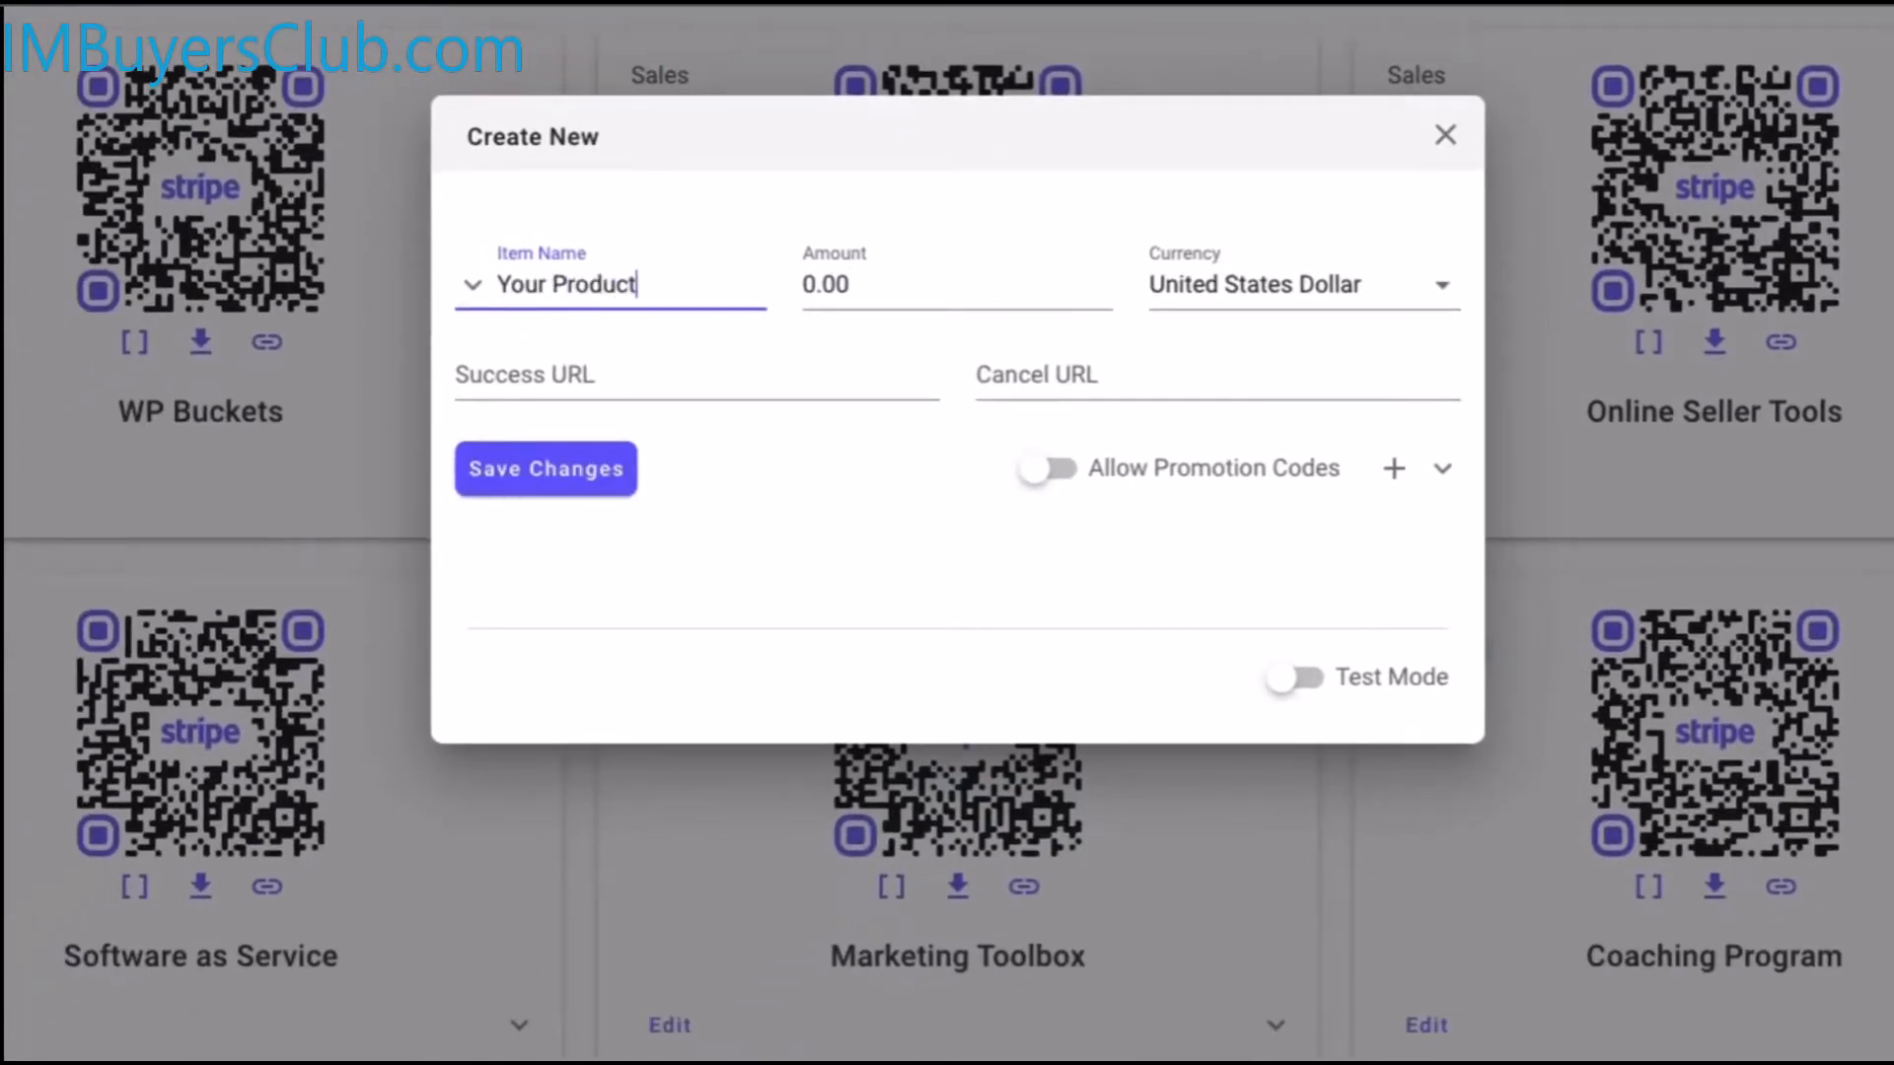
click(976, 258)
text(100)
click(1169, 281)
scroll(1239, 414, down, 10)
scroll(1263, 505, down, 5)
click(839, 504)
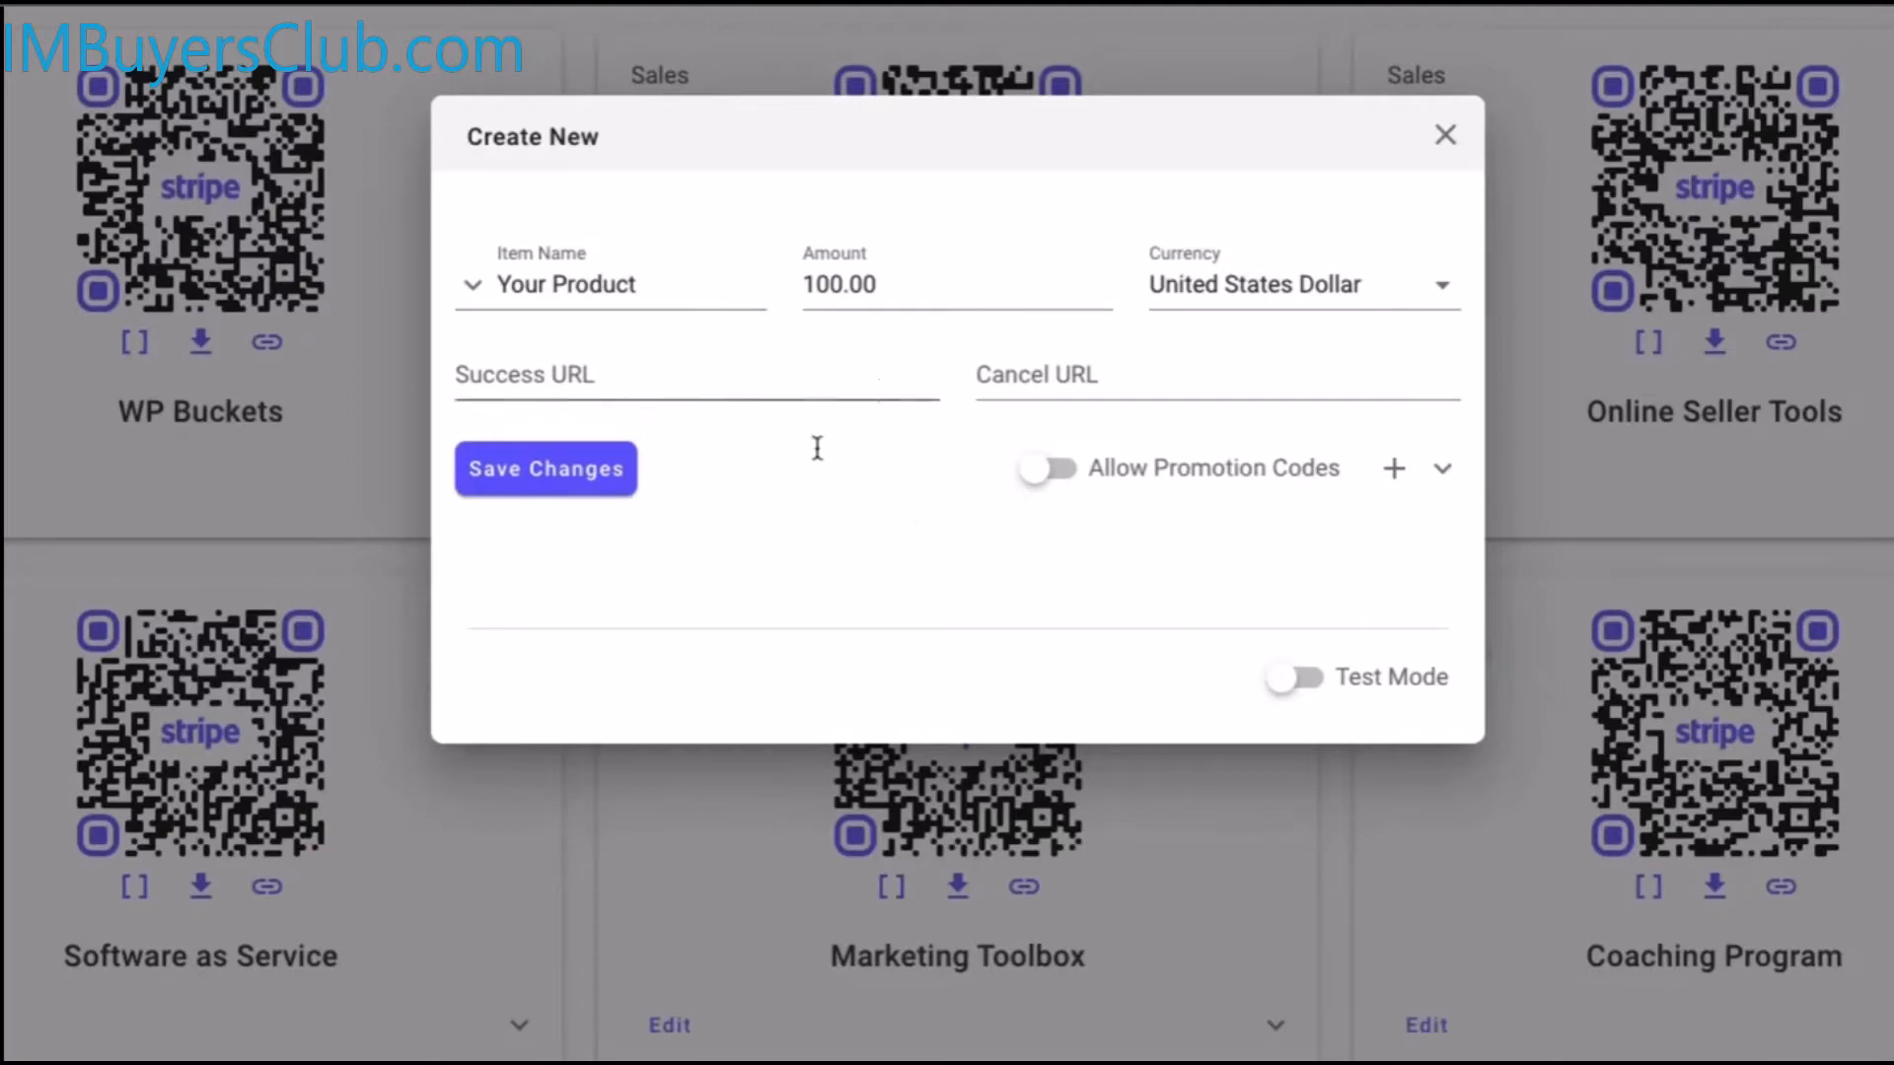
Save the Your Product link and copy its QR code shortcode
click(571, 473)
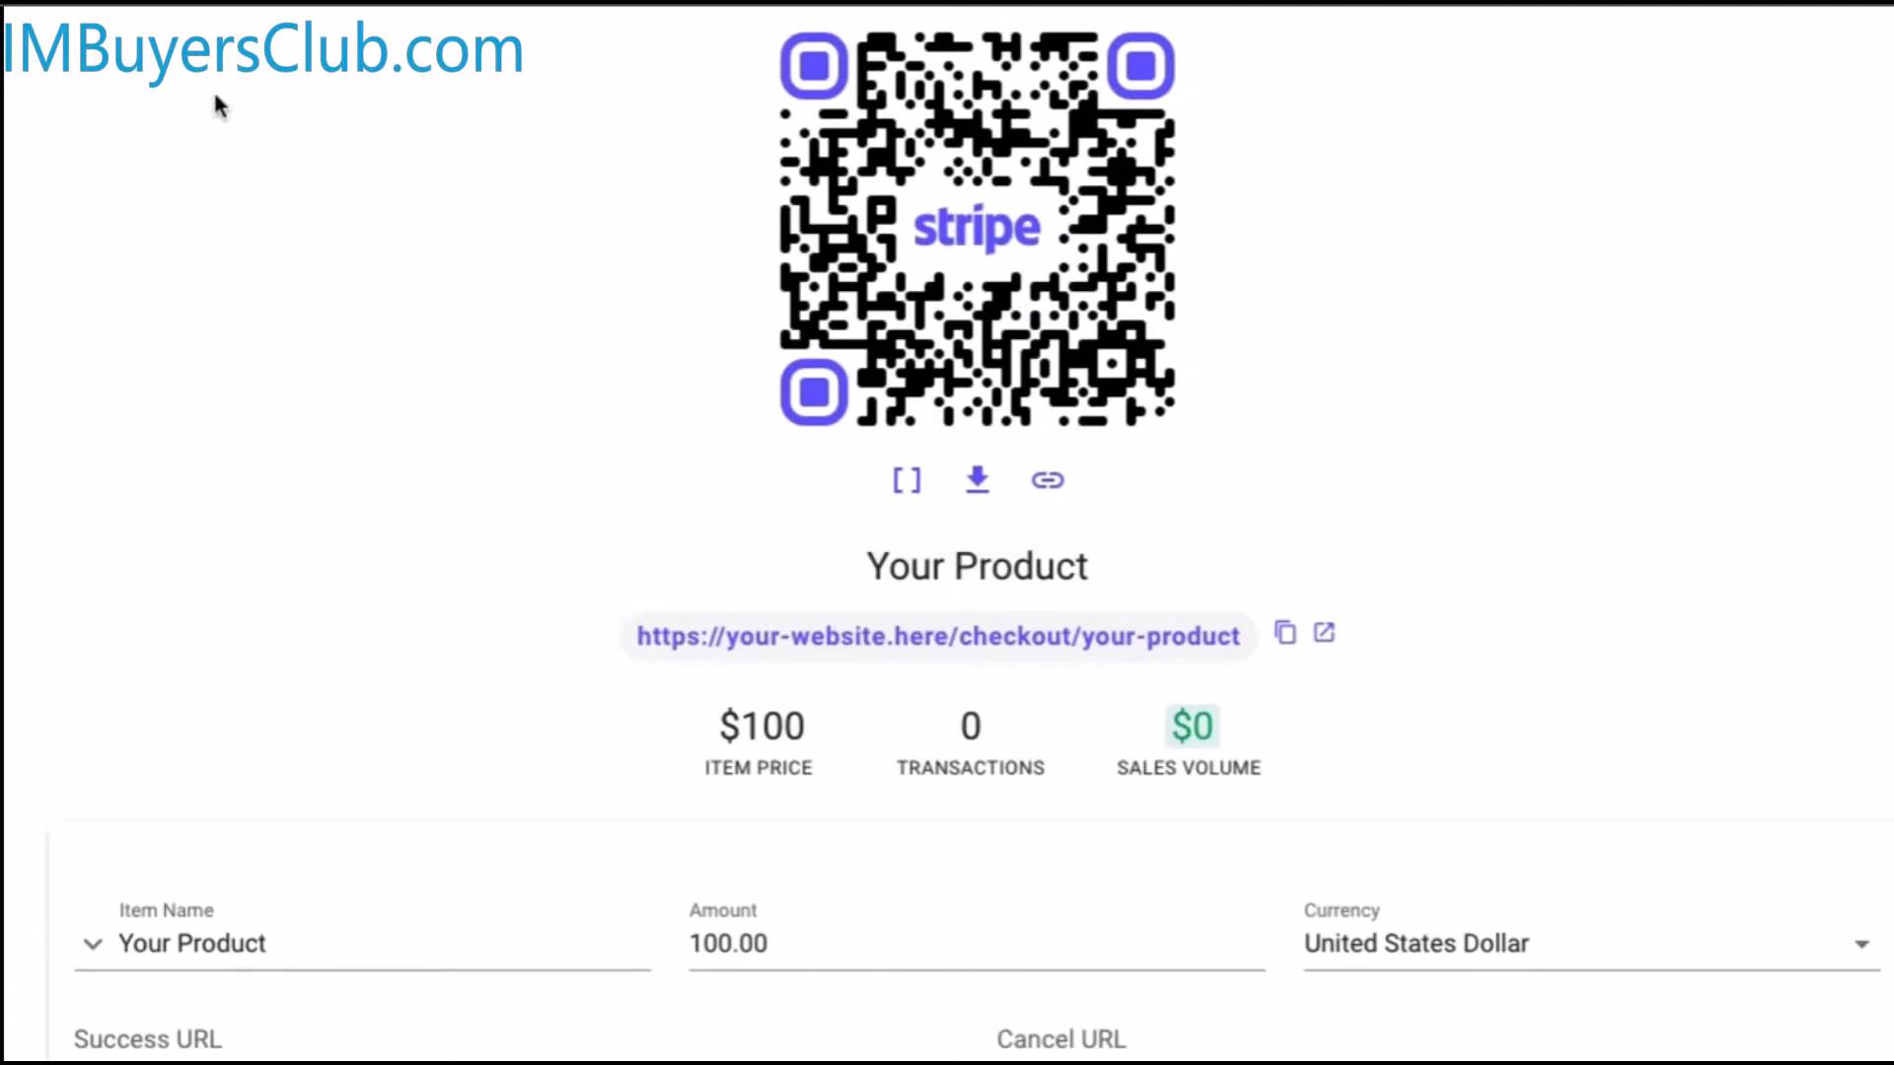
click(908, 490)
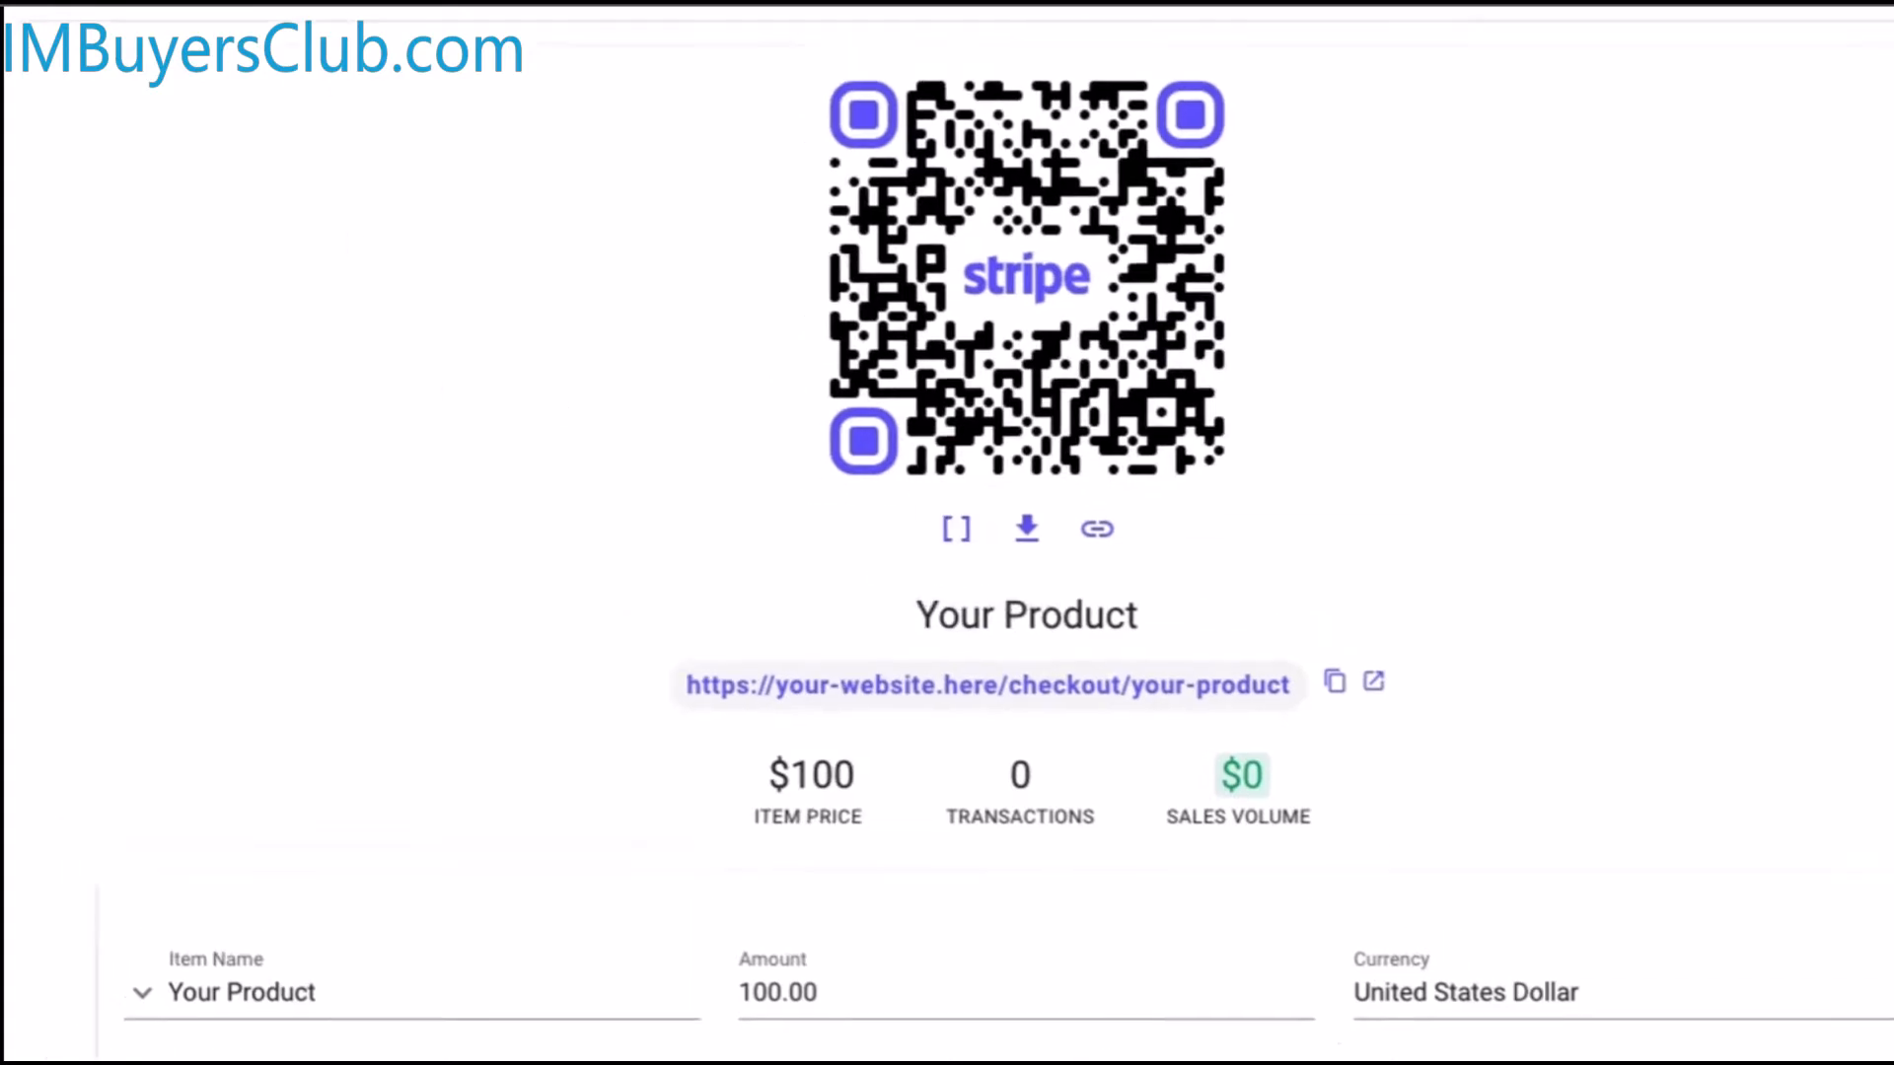
click(678, 57)
Paste the easy_checkout_qr shortcode into the QR Code page and view the published page
click(578, 268)
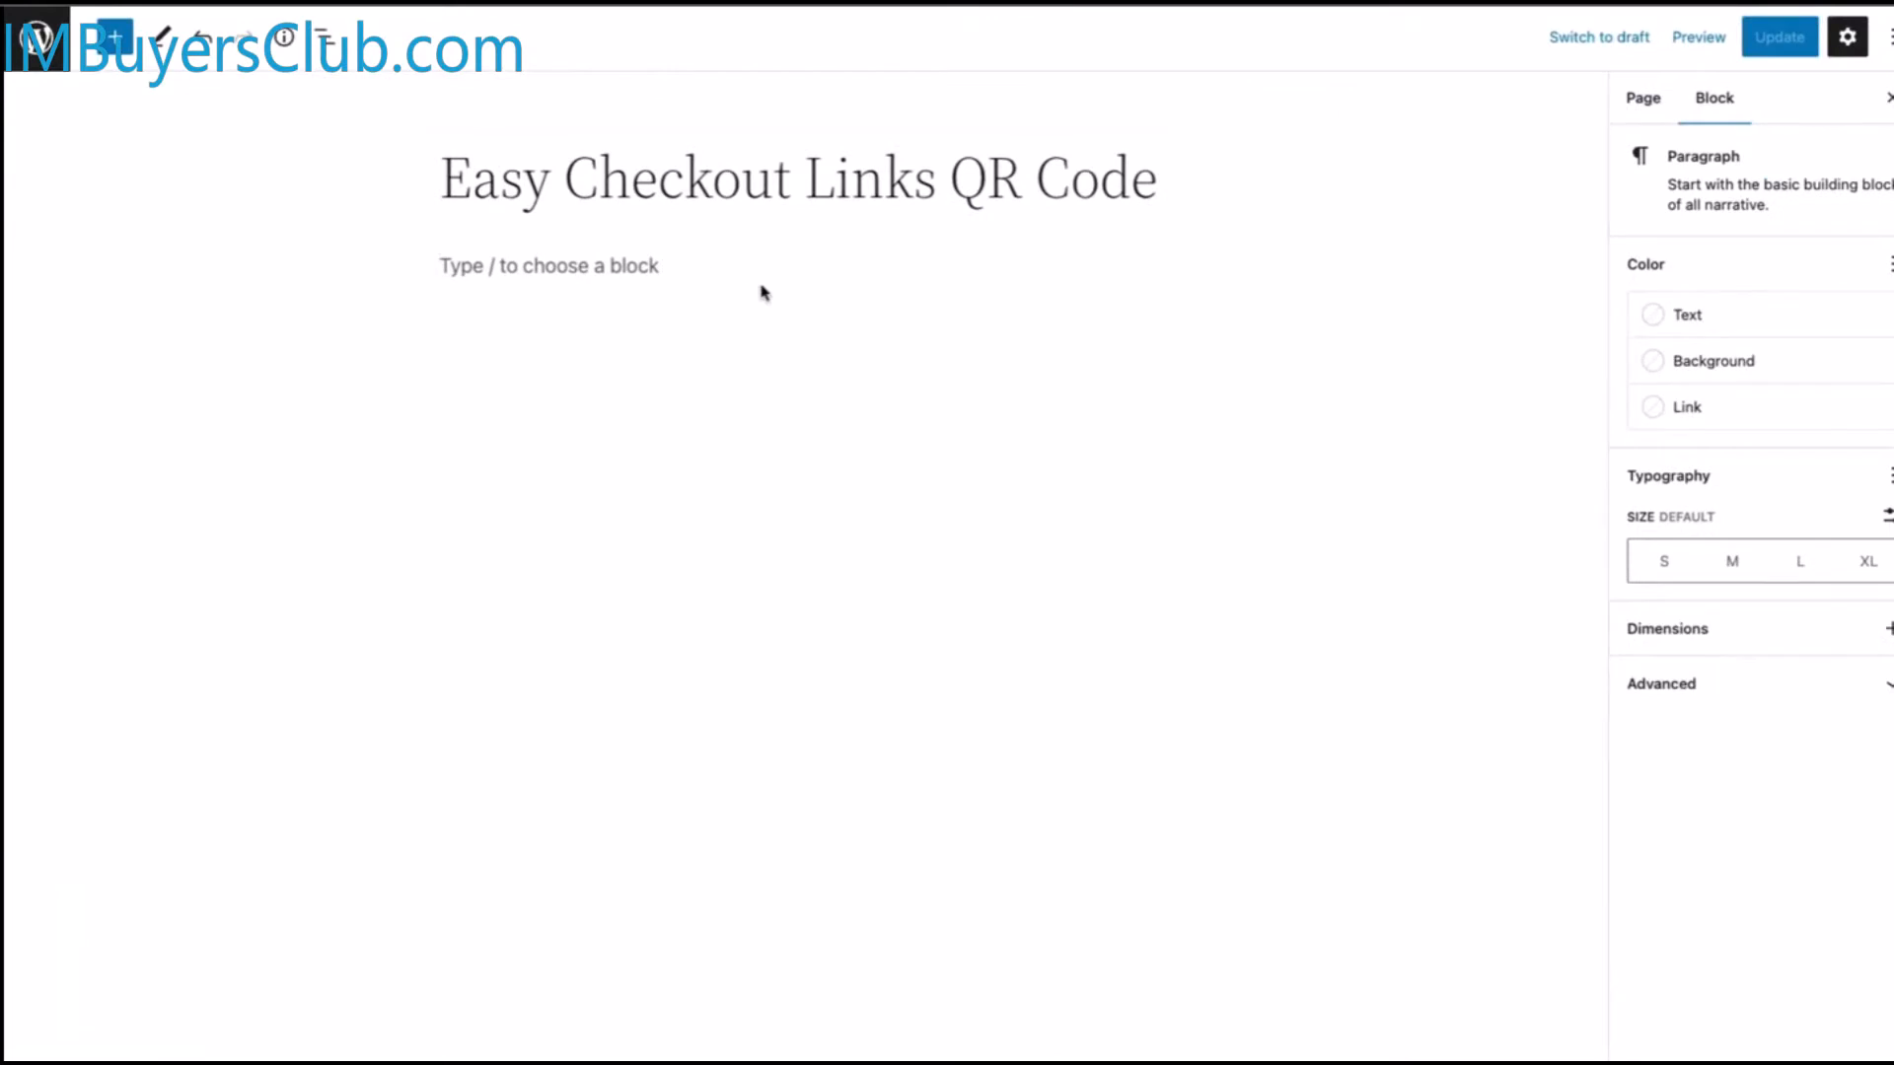
text([easy_checkout_qr id="13" text="scan or tap to pay" size="300" border="2"])
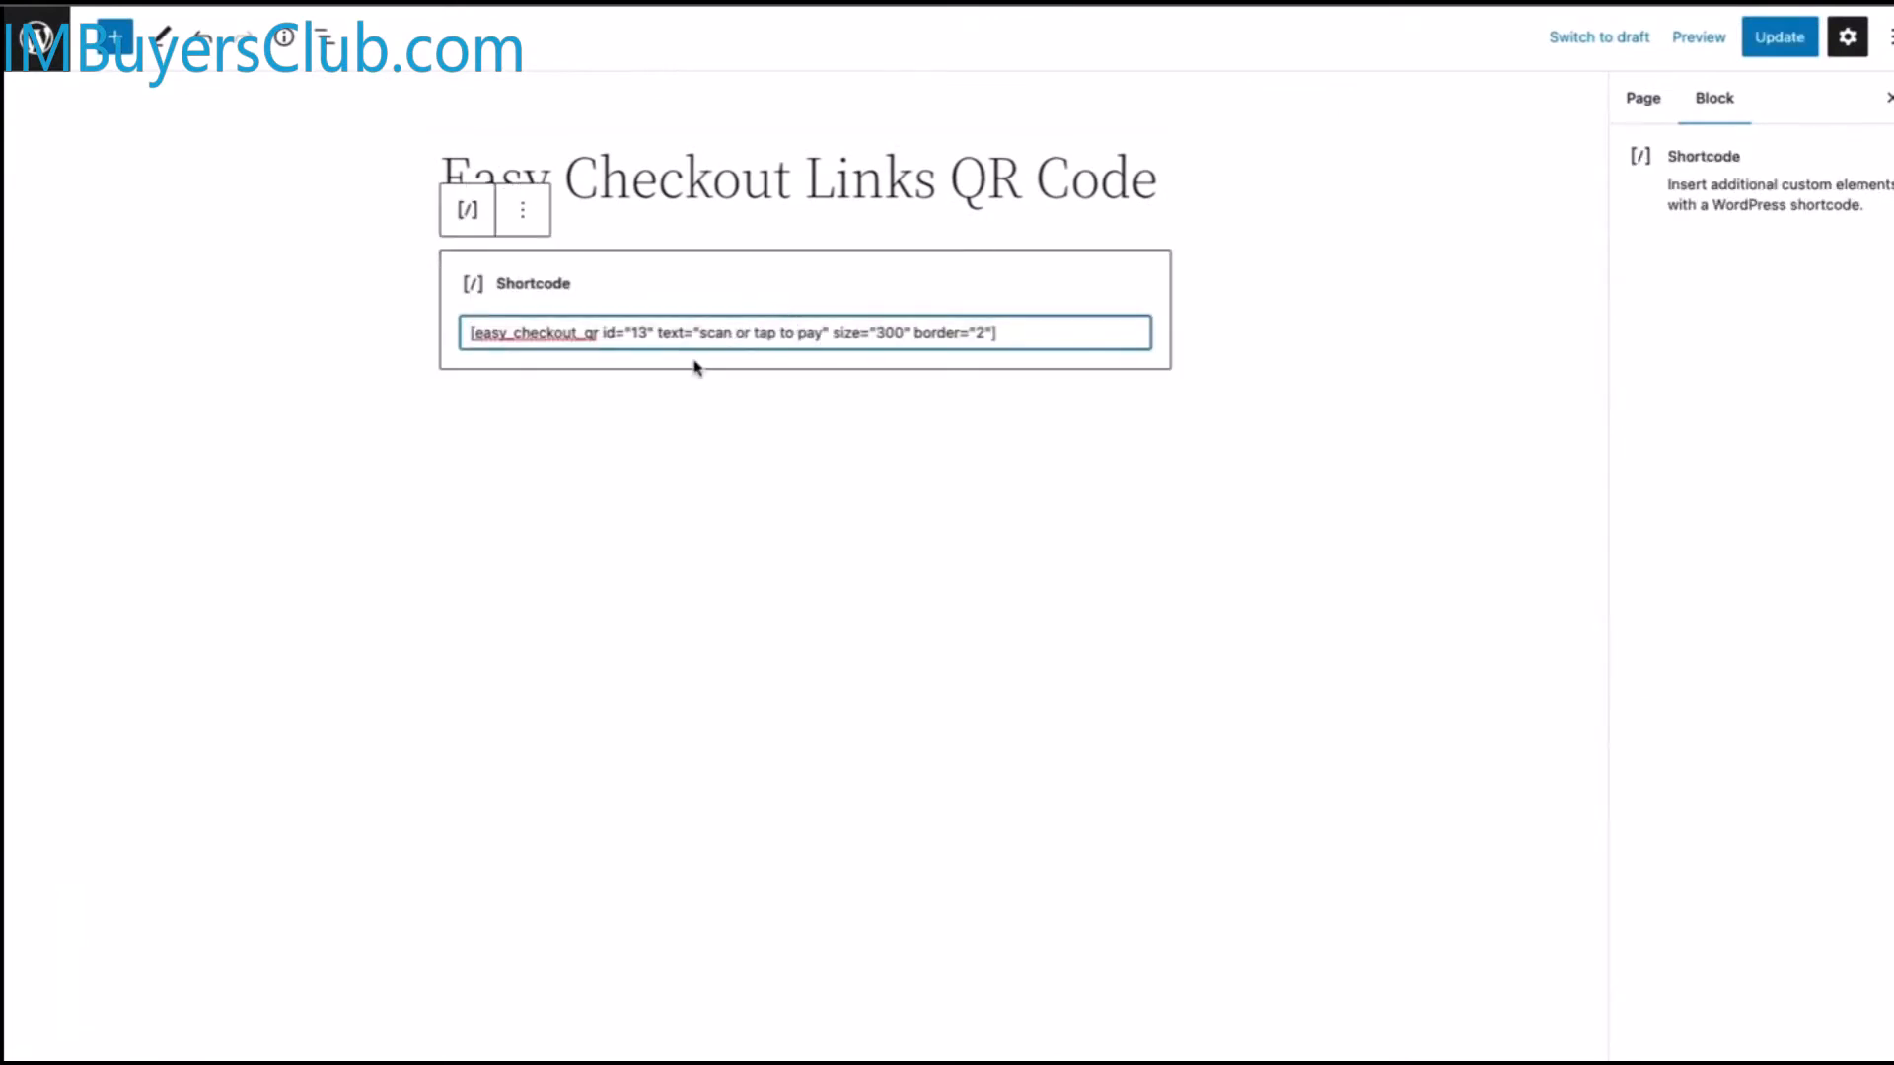
drag(696, 333, 814, 334)
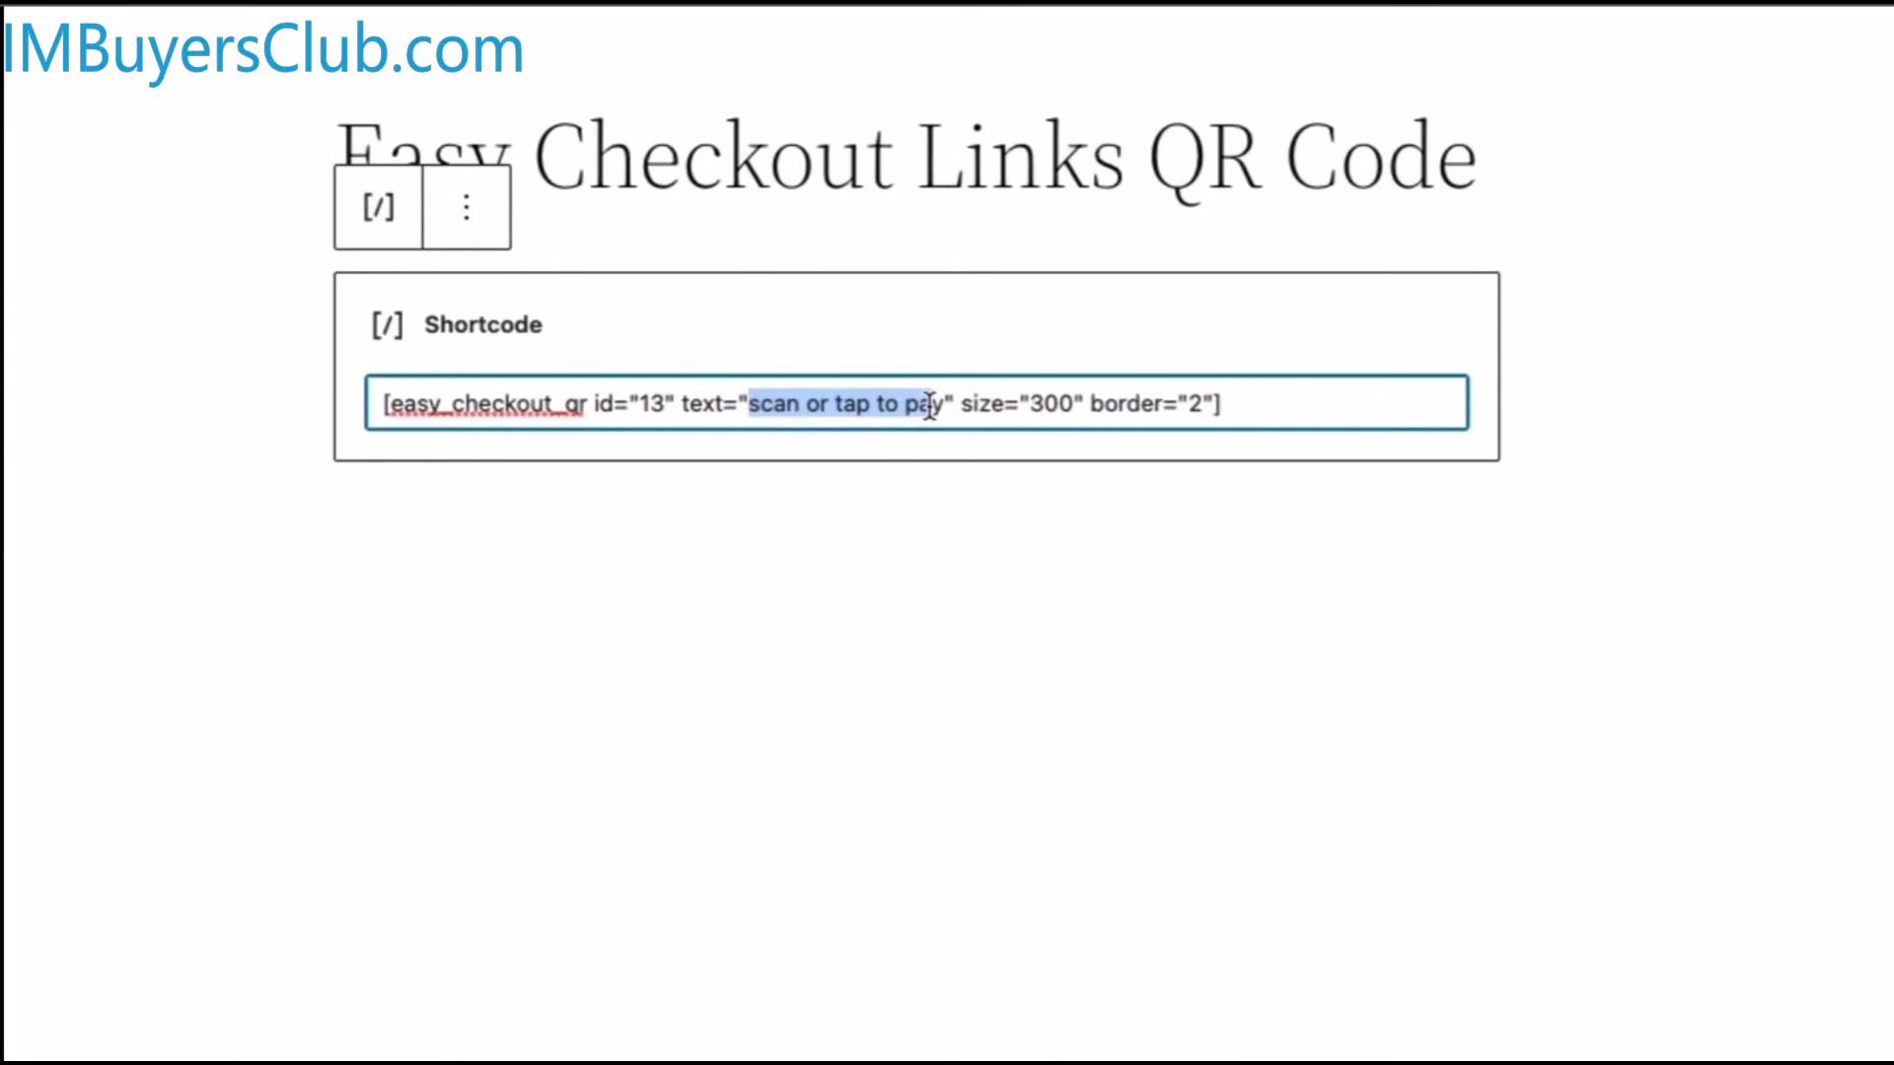
click(943, 405)
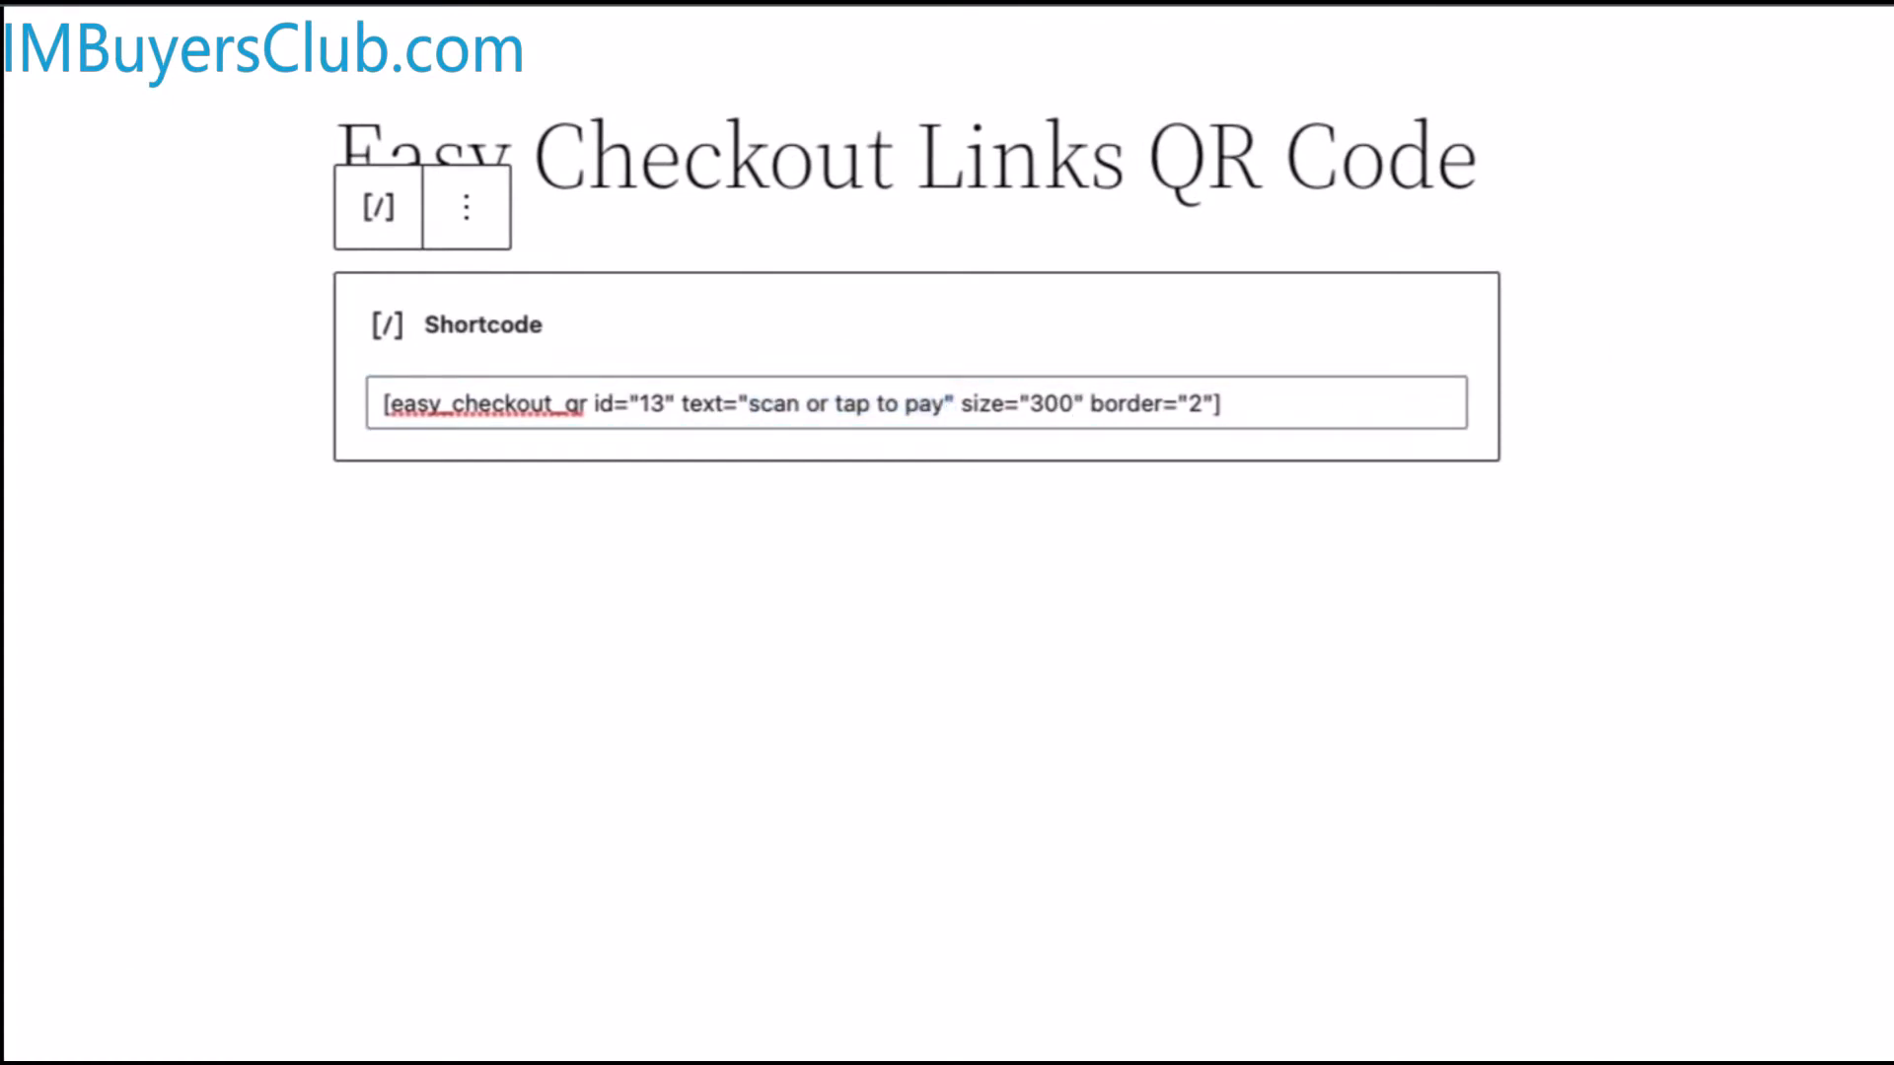
click(961, 44)
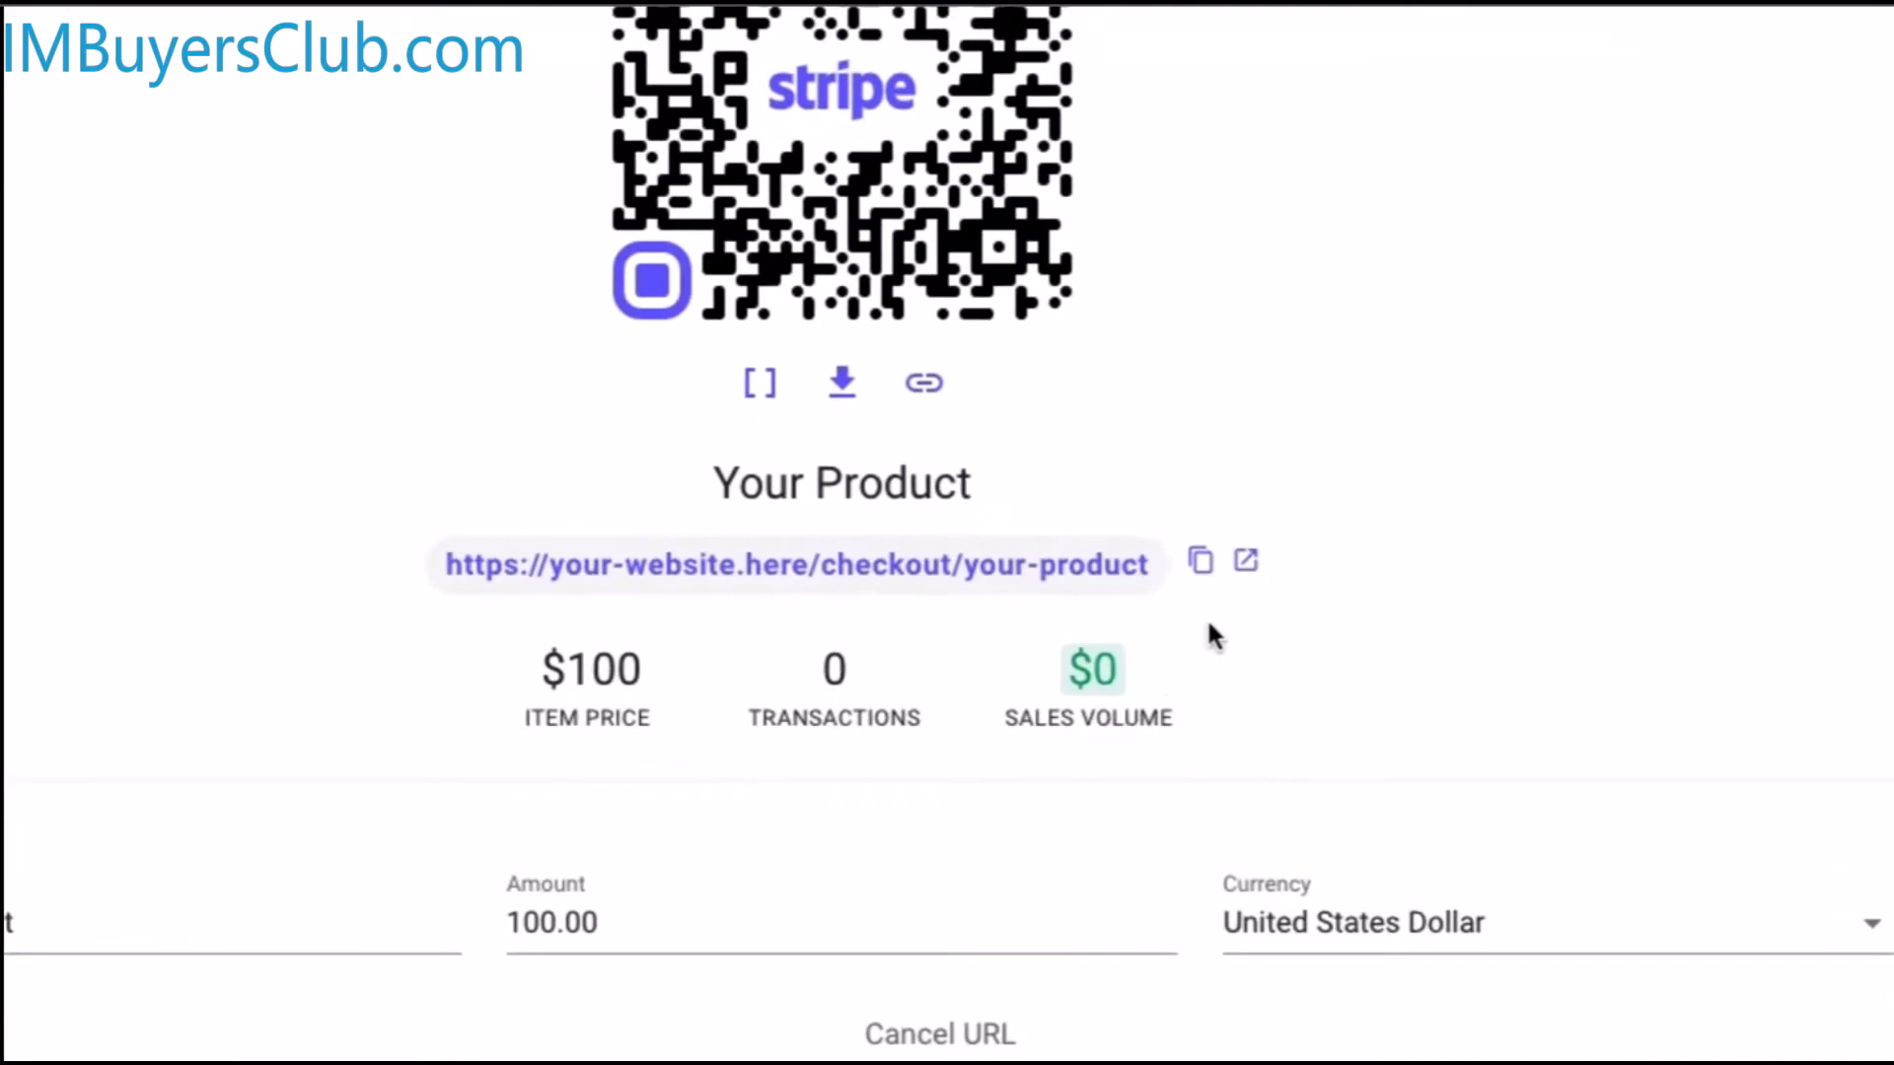
Preview the Your Product Stripe checkout, switch the link to test mode, and open it in a new tab
click(1244, 565)
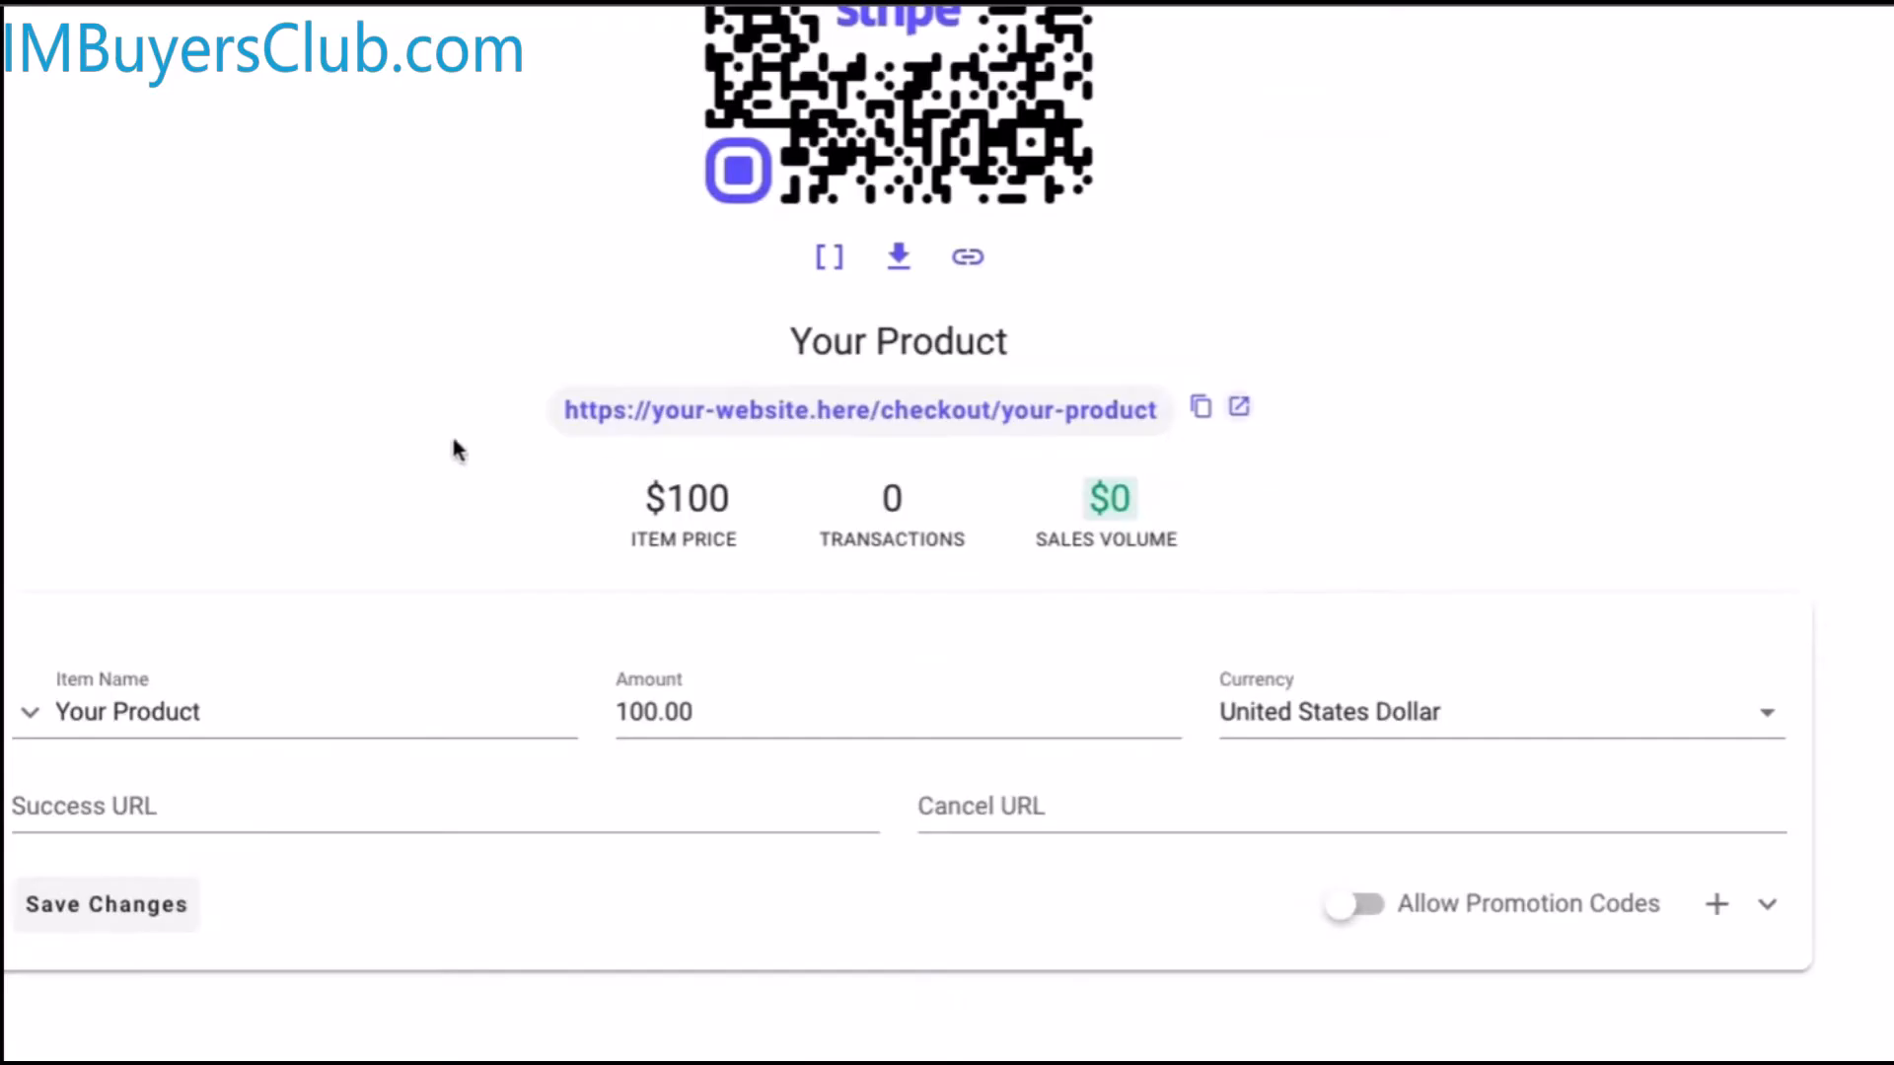
click(1401, 498)
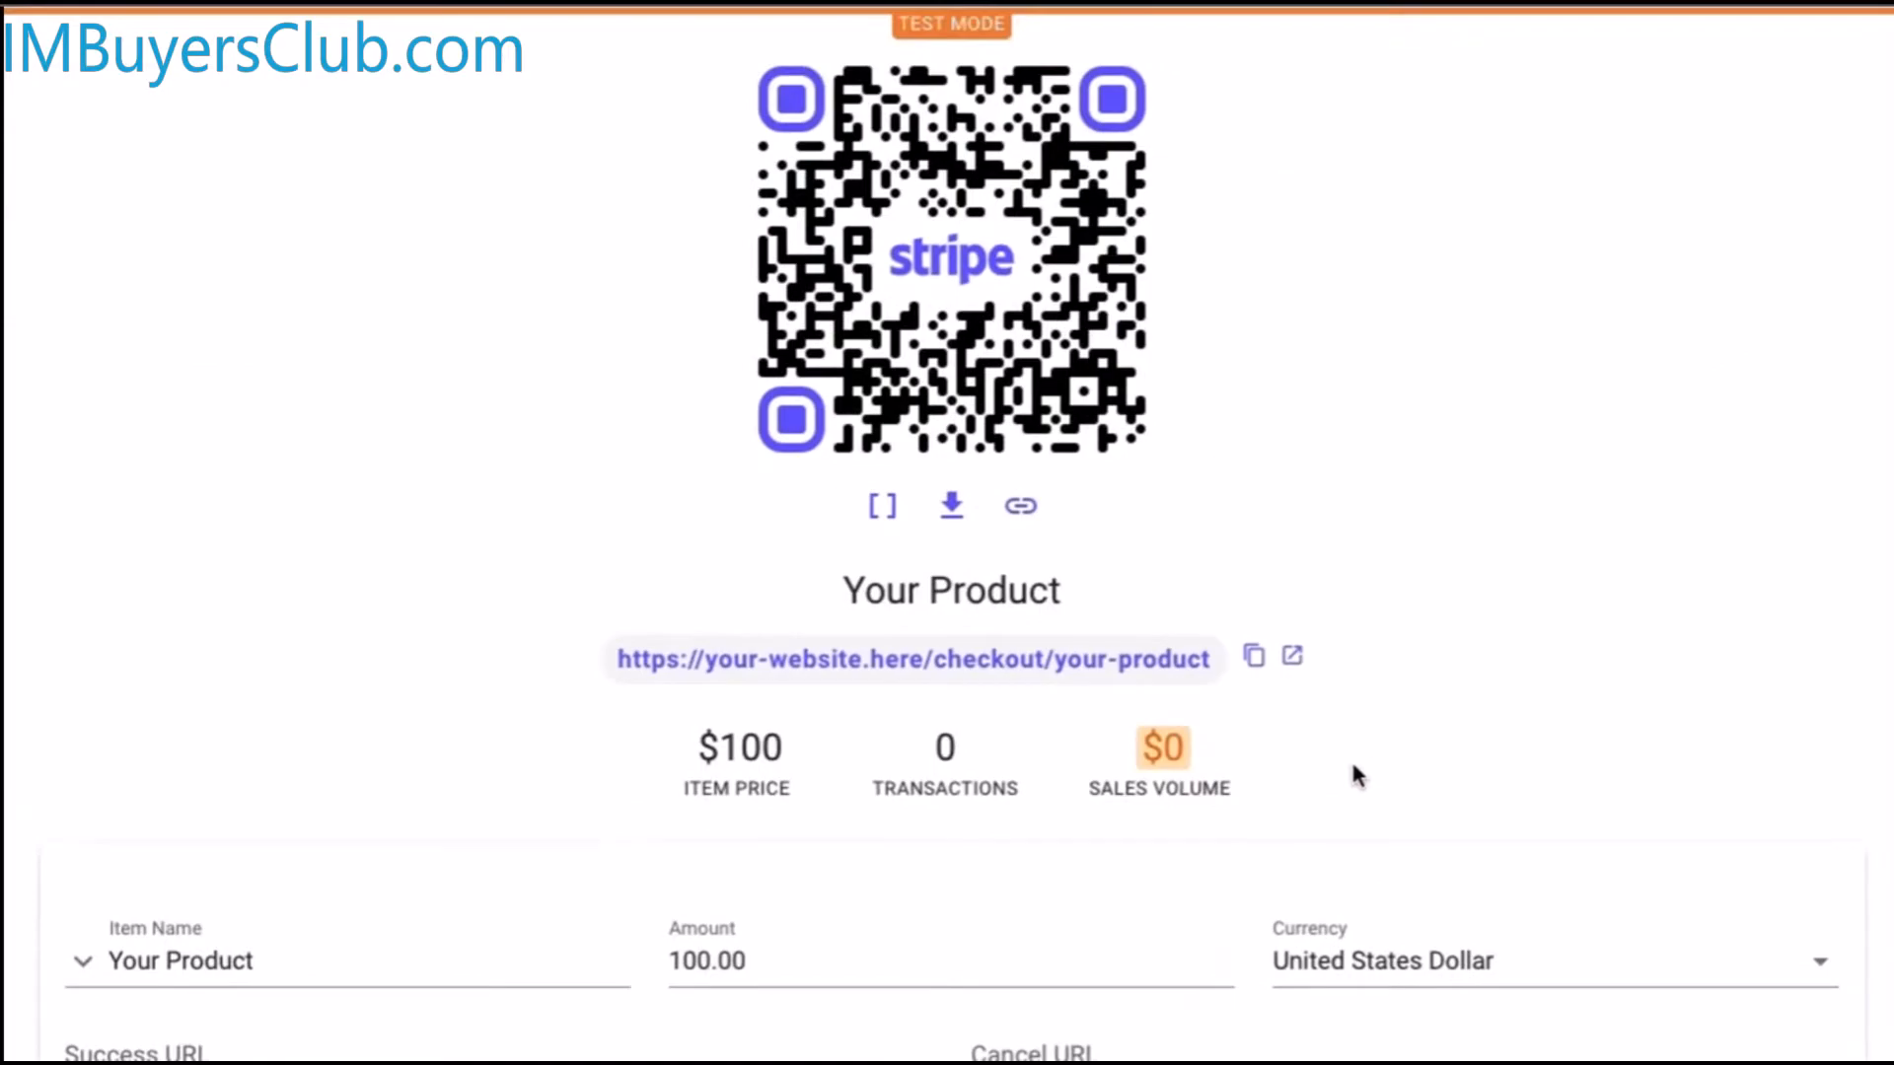
click(1289, 656)
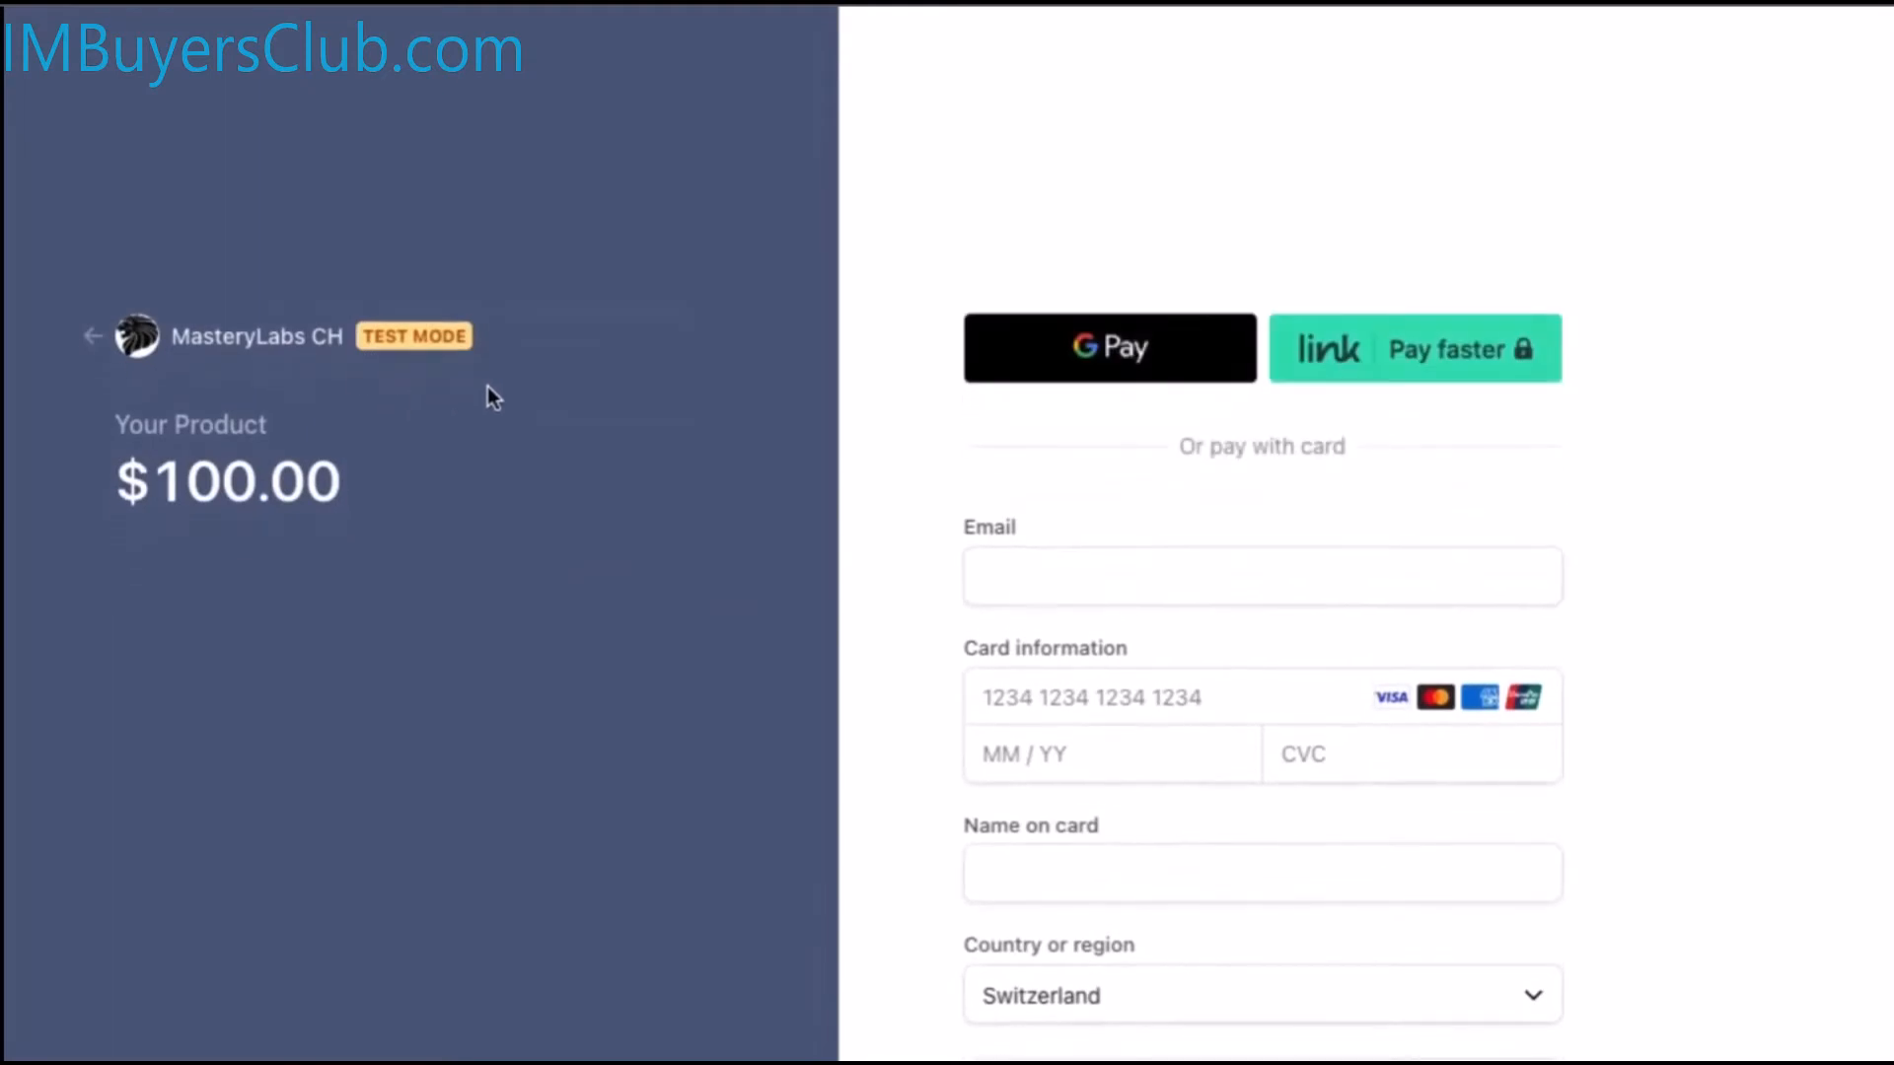
Enter the customer's e-mail address on the Your Product checkout page
click(1079, 526)
text(cusome)
key(BackSpace)
key(BackSpace)
key(BackSpace)
key(BackSpace)
key(BackSpace)
key(BackSpace)
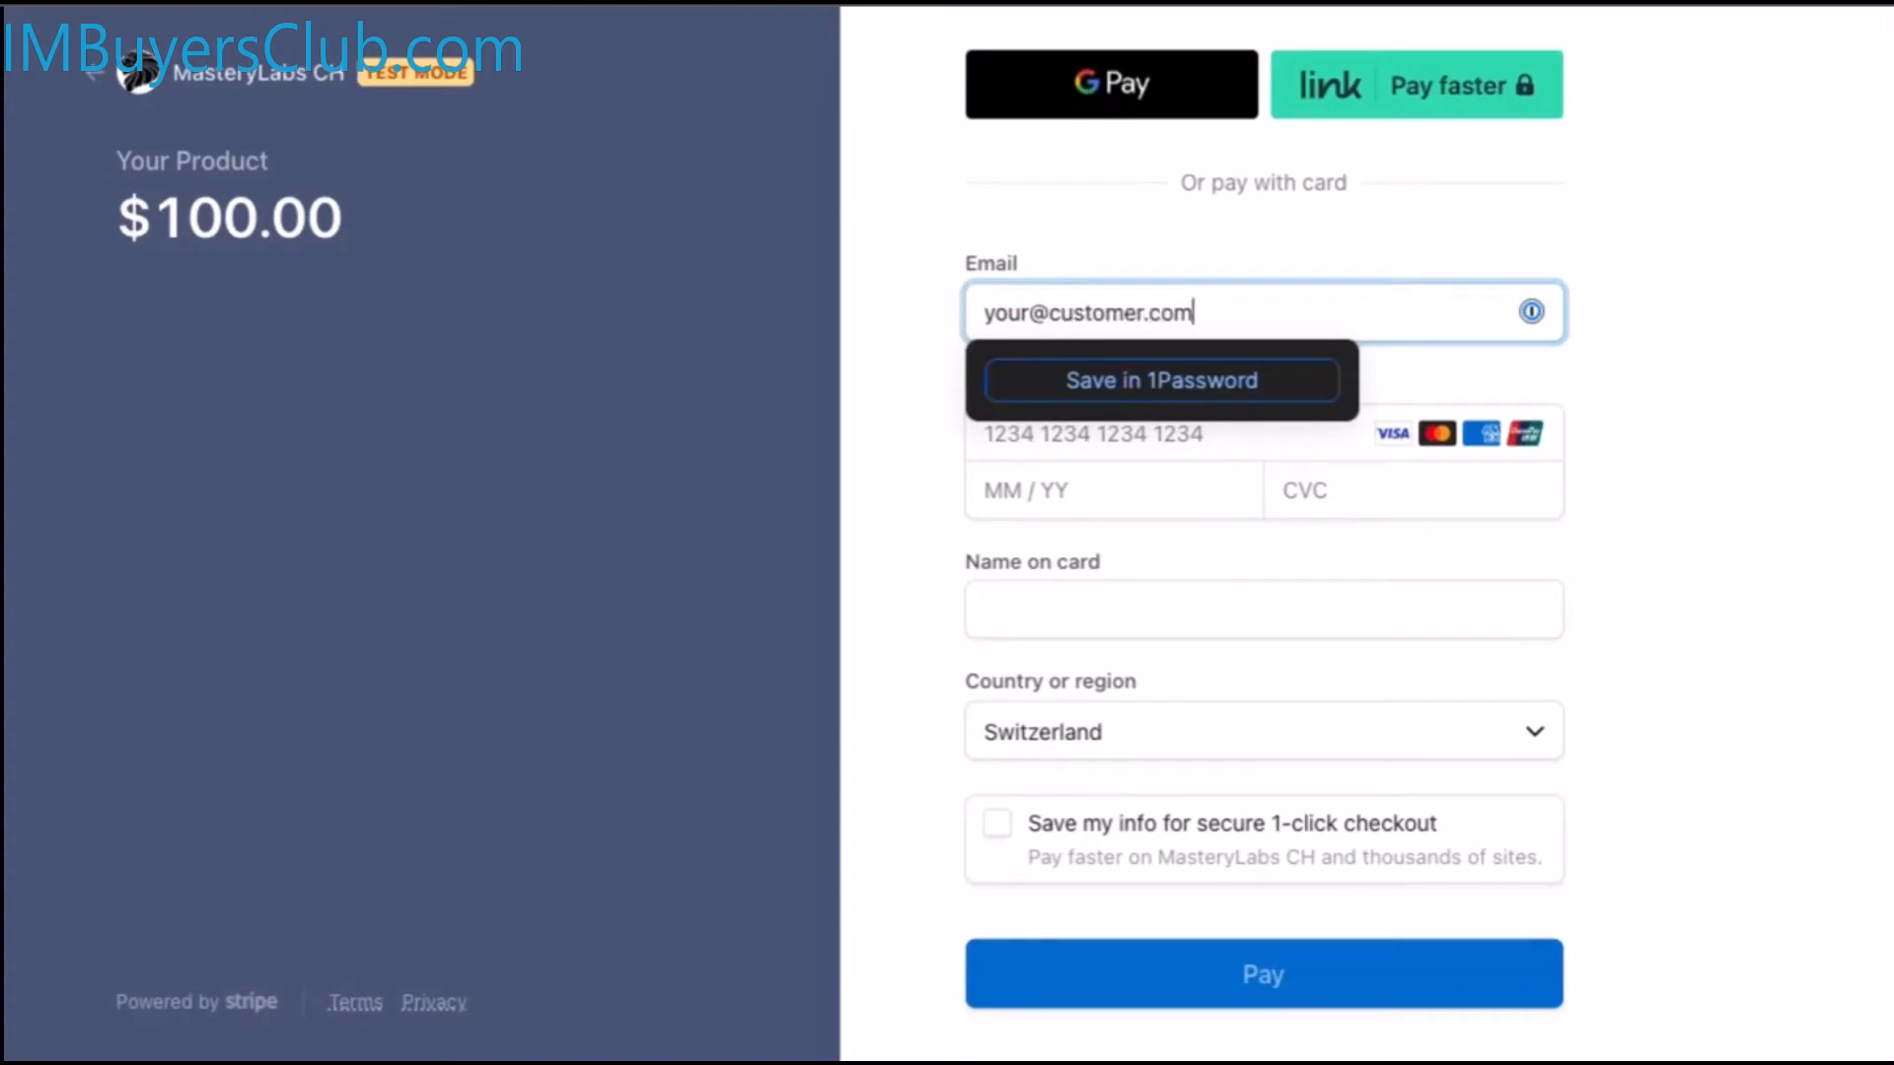
click(1863, 291)
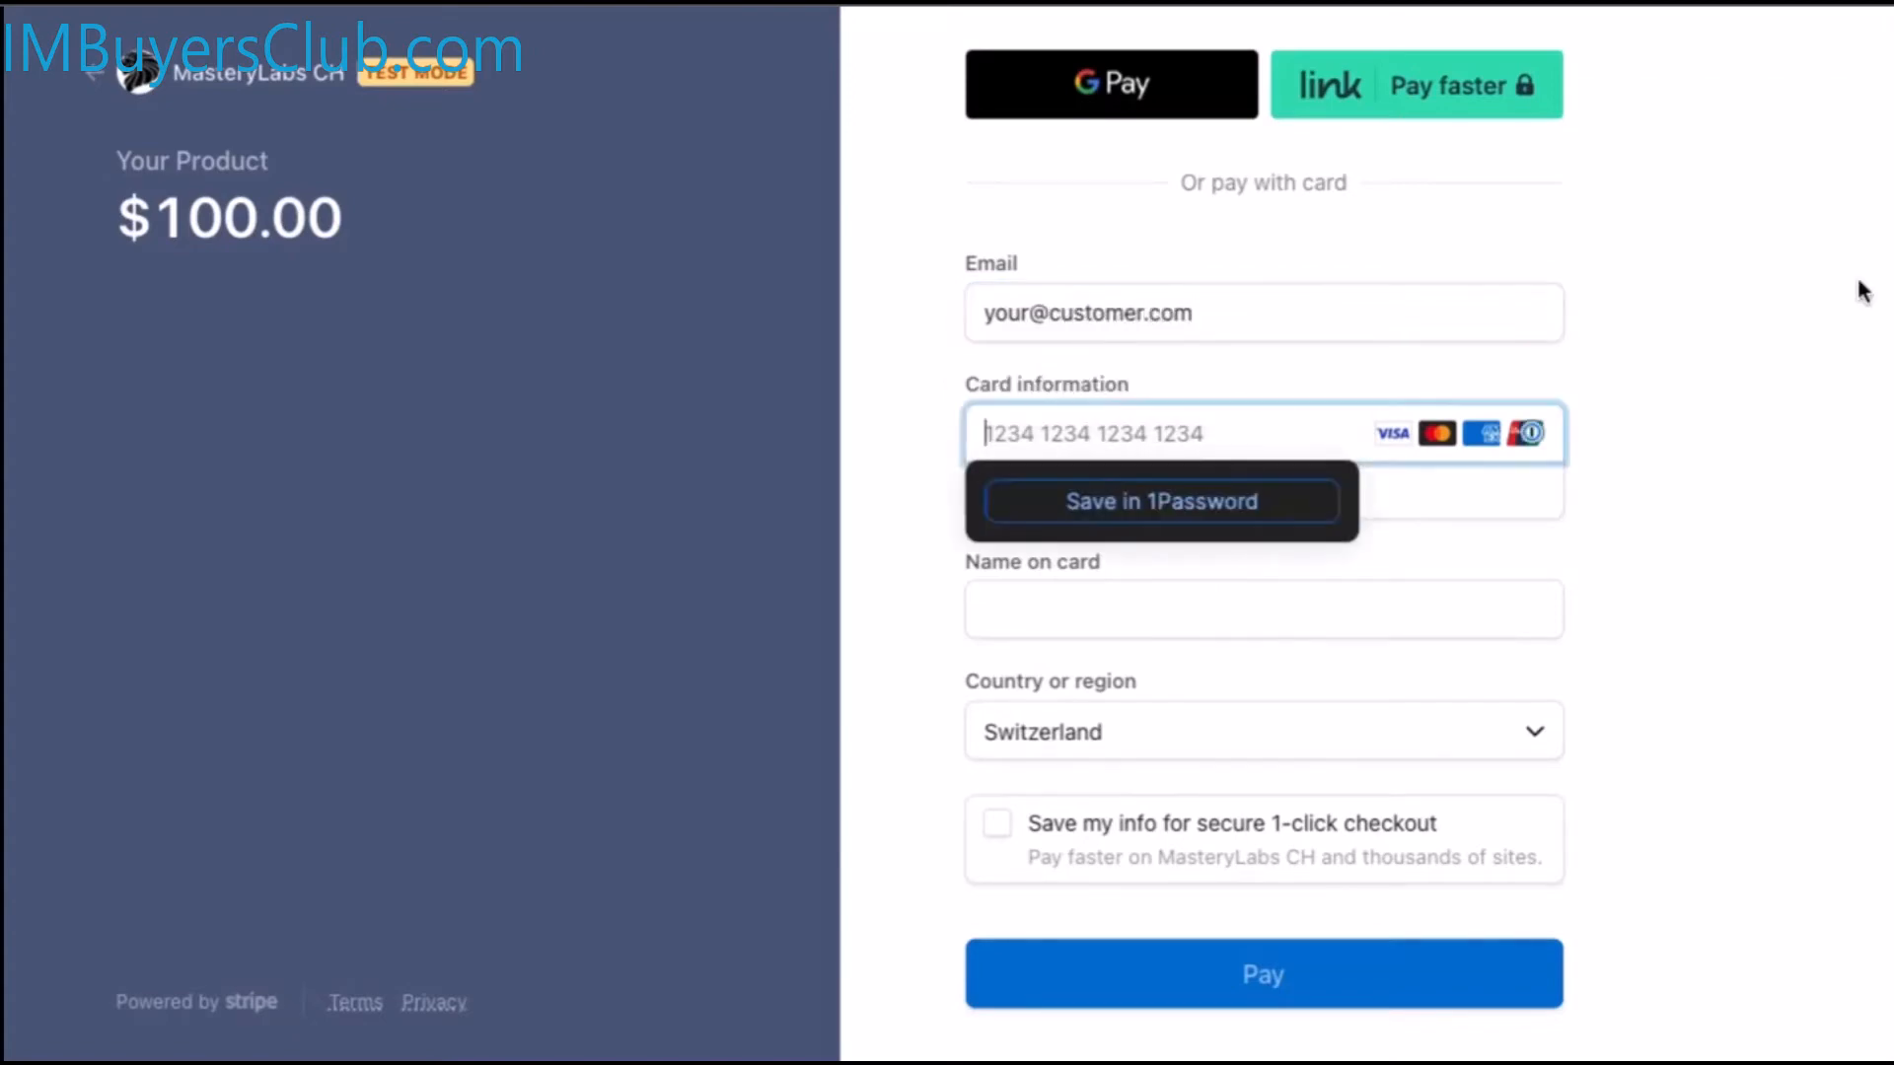
Fill in the 4242 test card, expiry 12/25, CVC and cardholder name, then pay $100
click(1144, 439)
text(4242 4242 4242 4242)
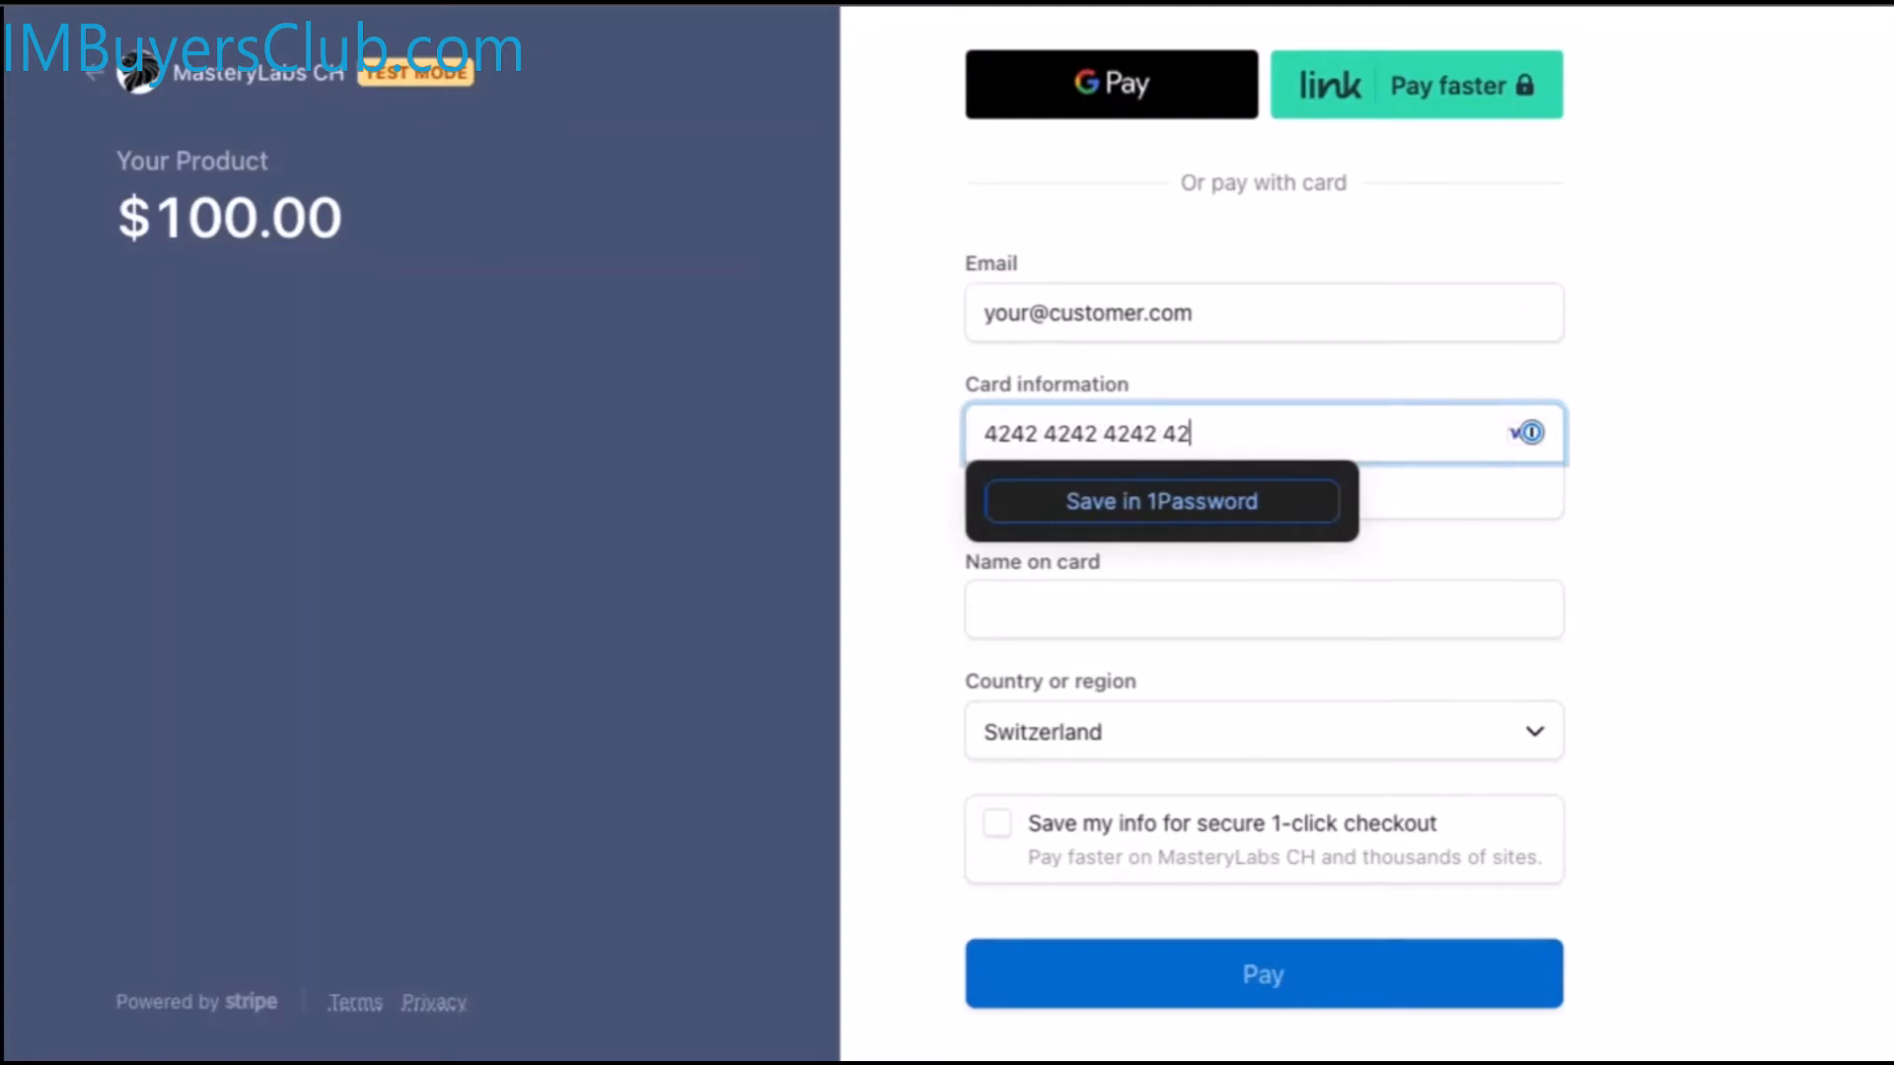
click(1535, 536)
click(1081, 484)
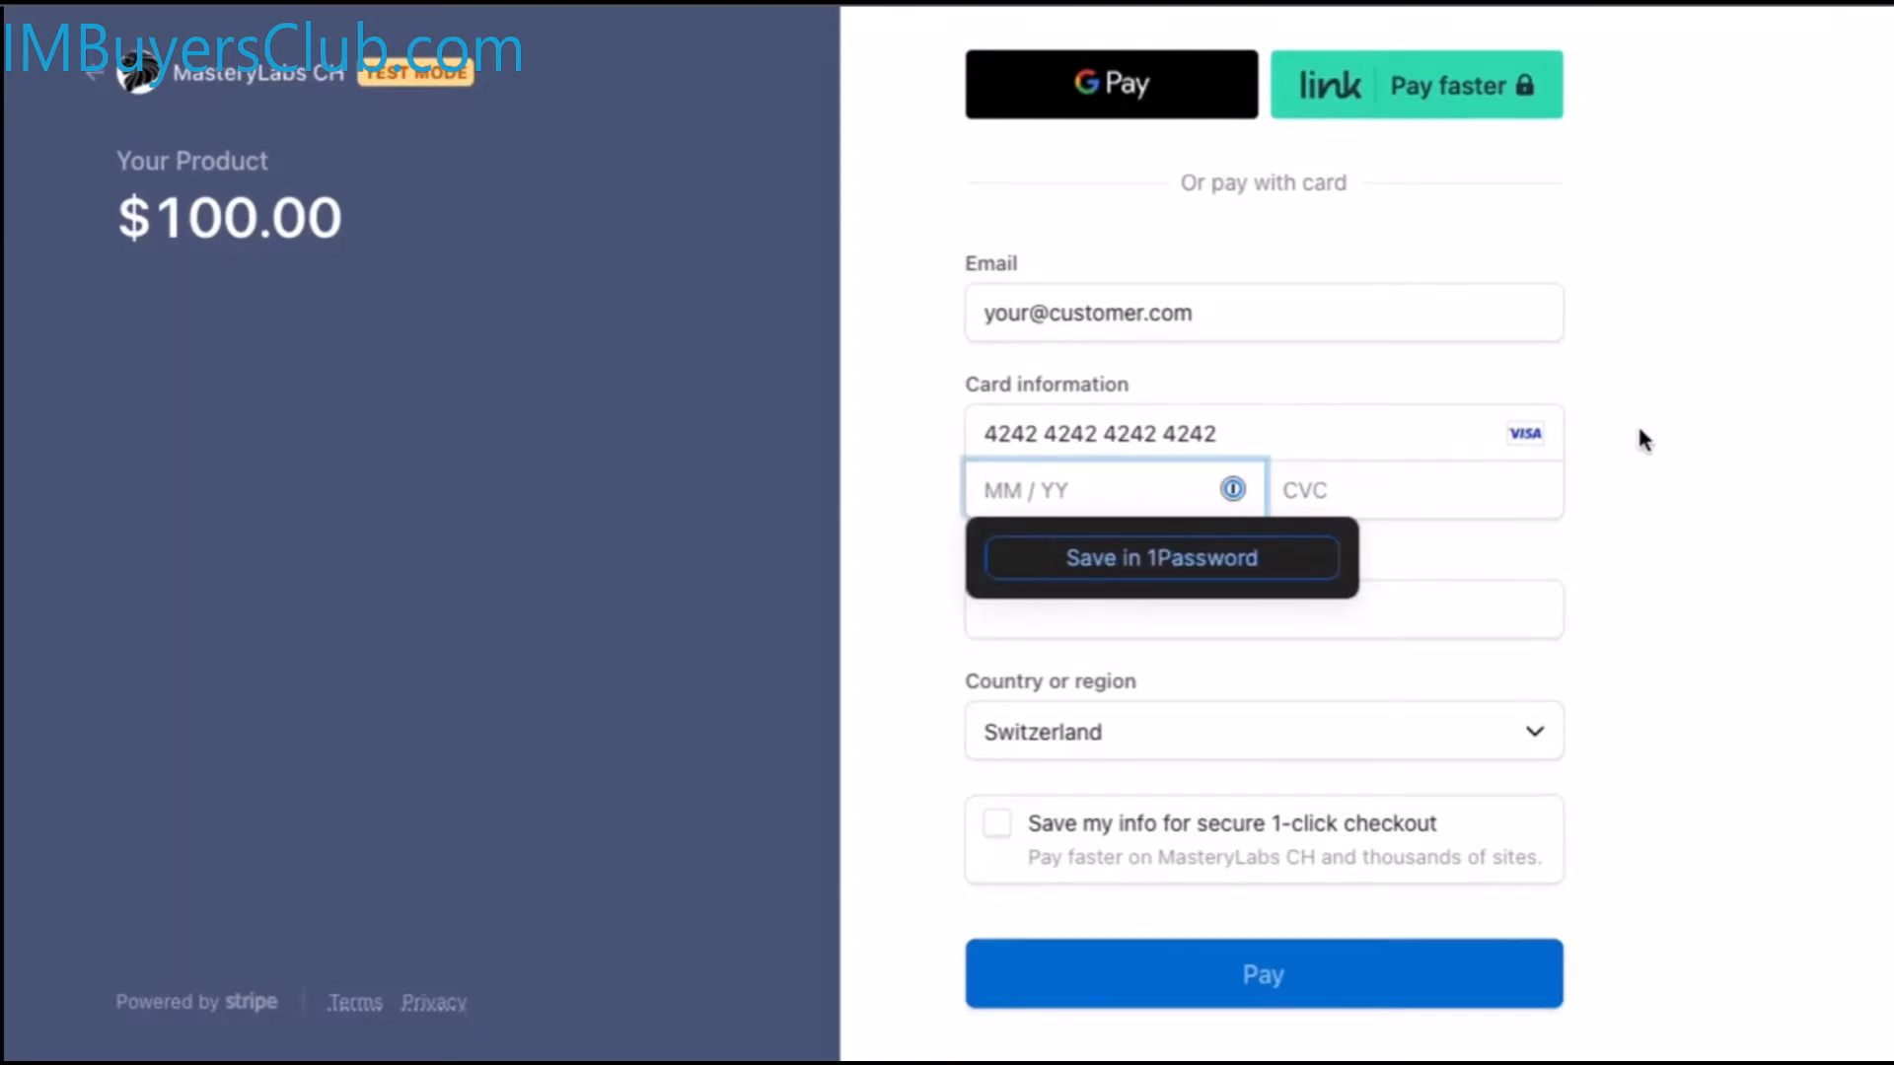
text(12 / 25)
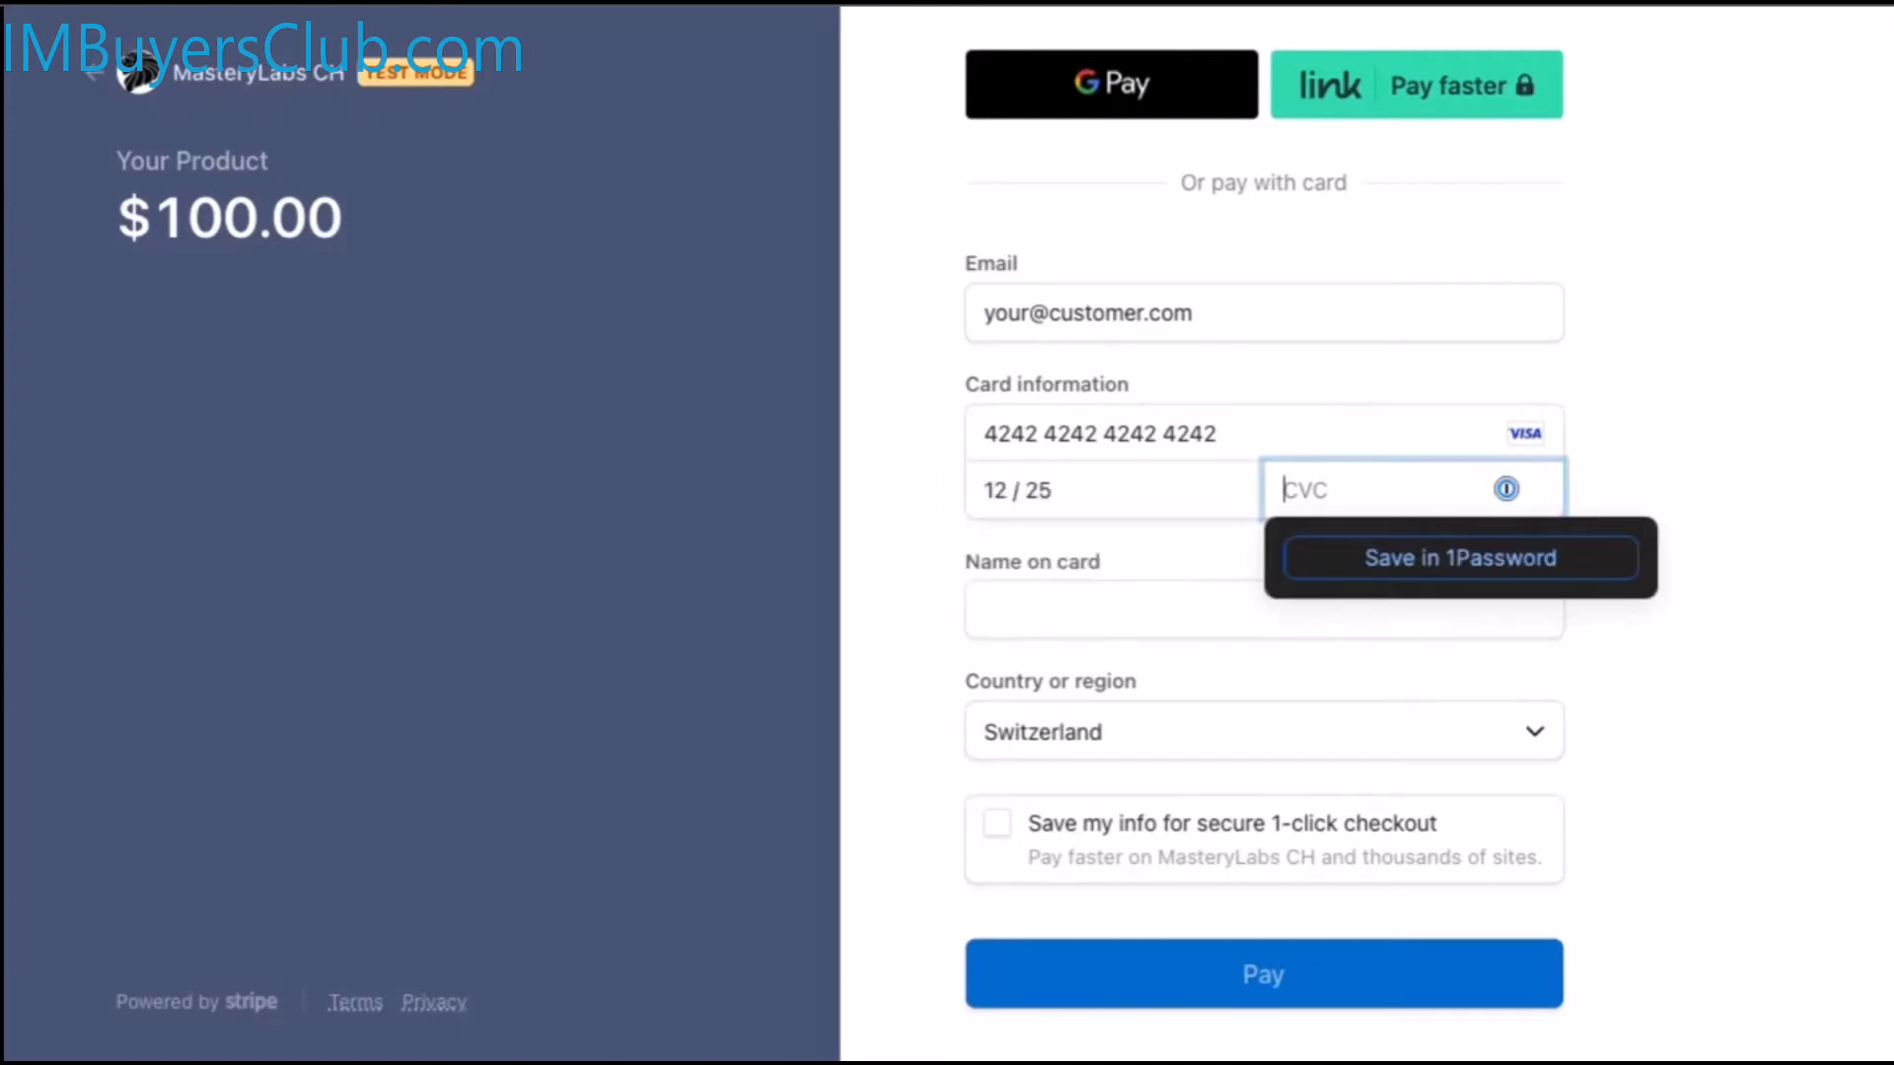
text(456)
click(1254, 613)
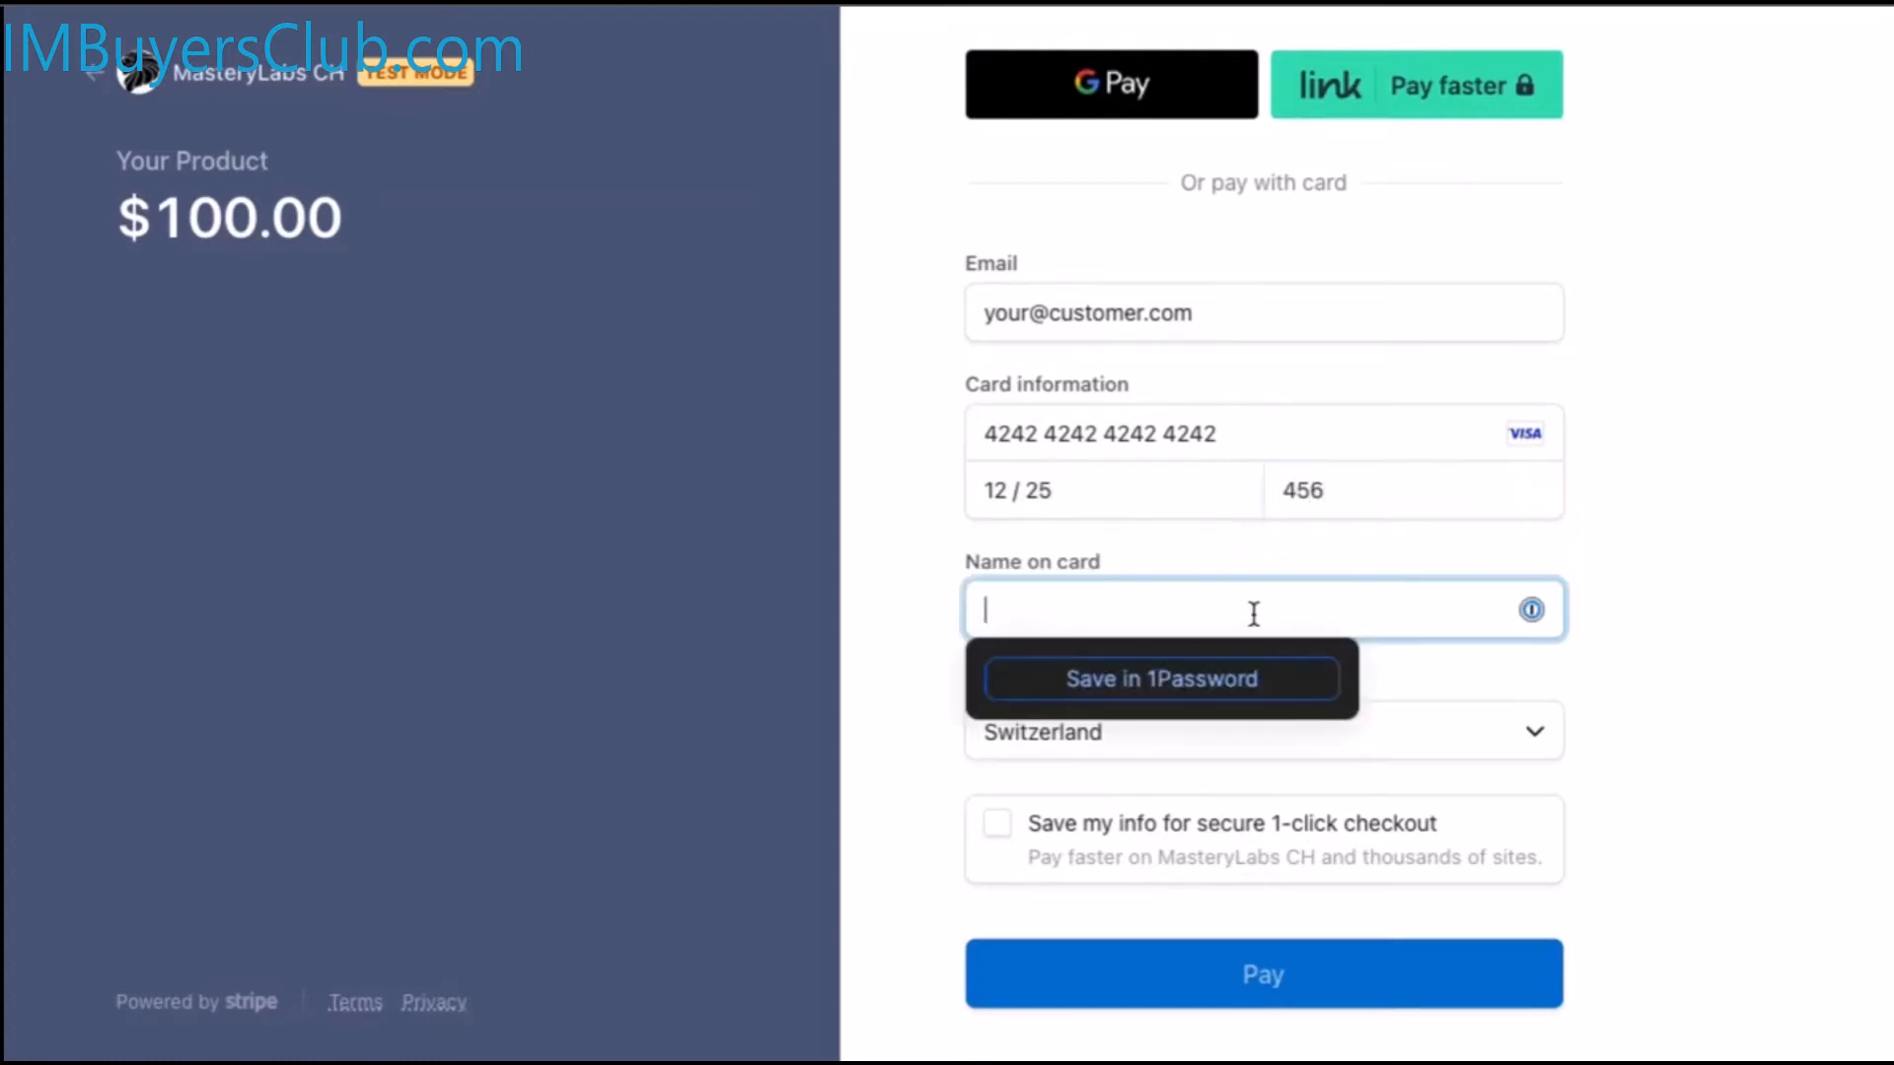
text(James Bond)
key(Tab)
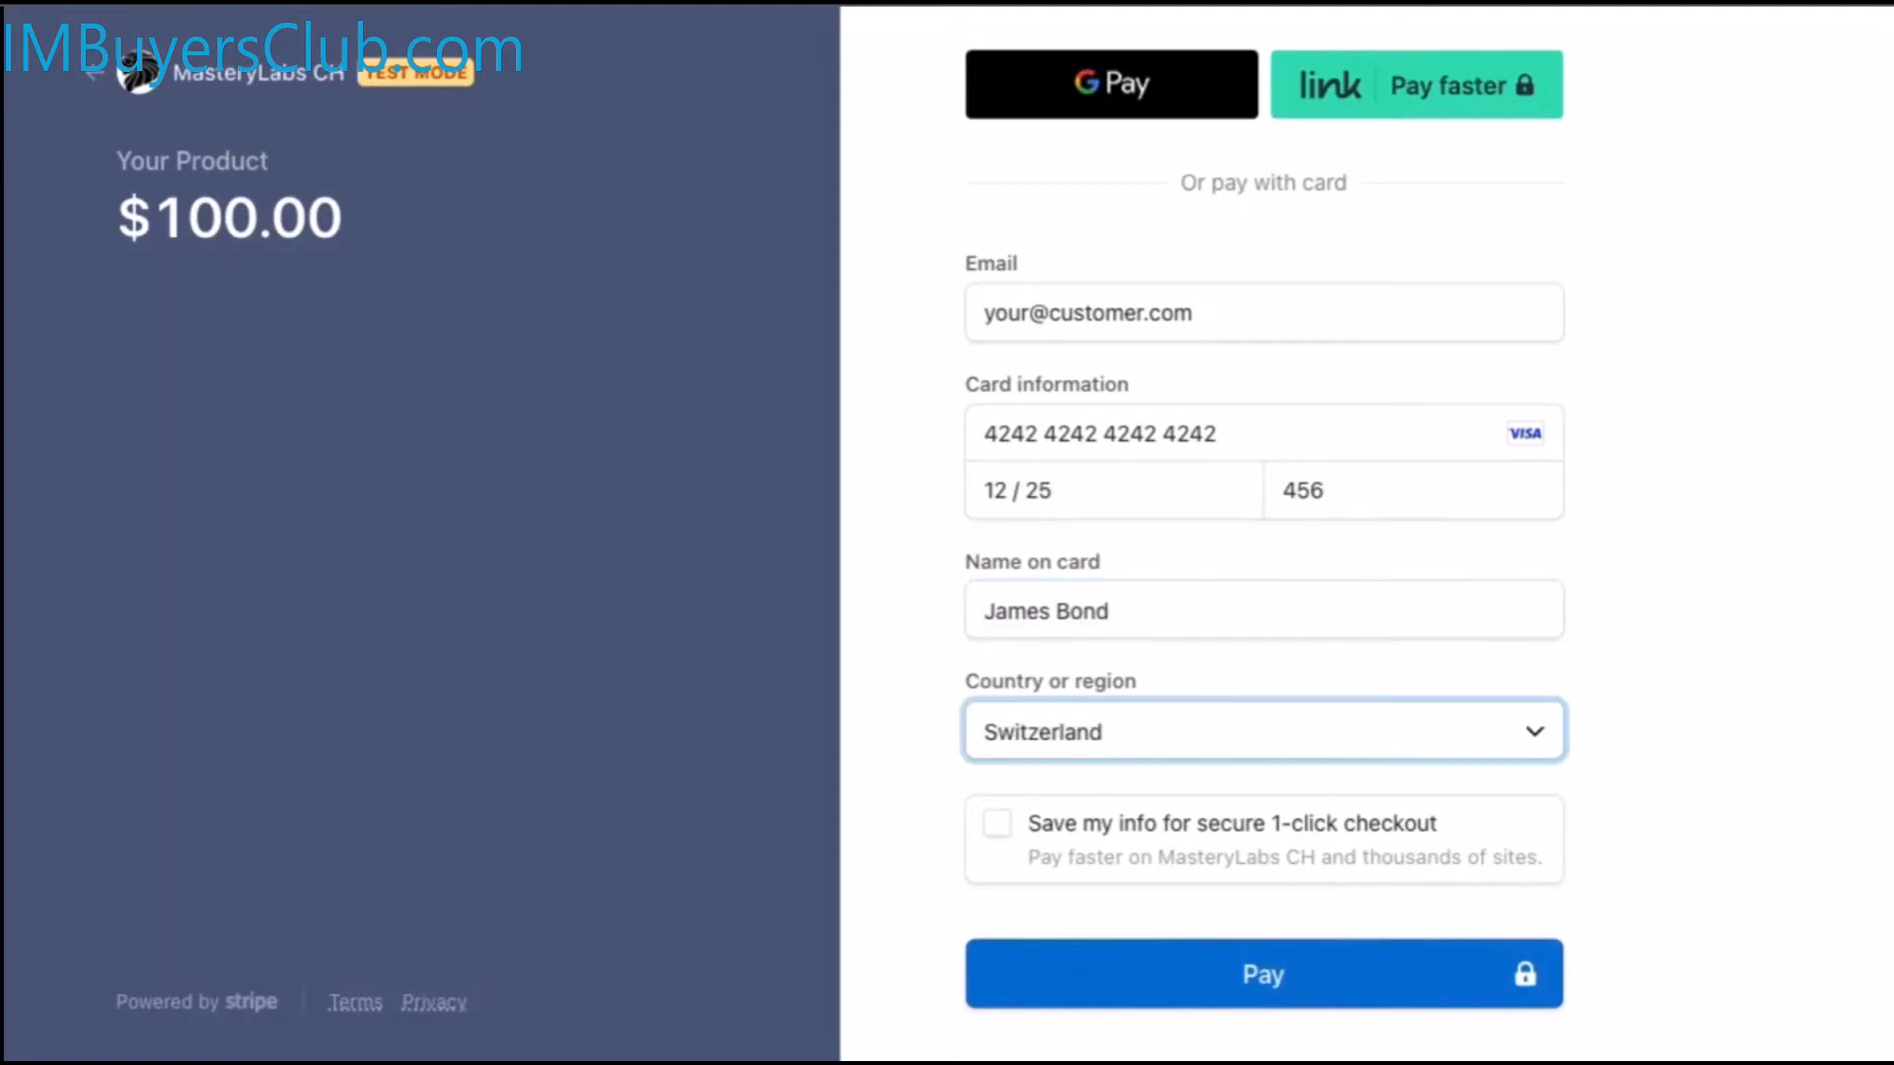
click(1141, 989)
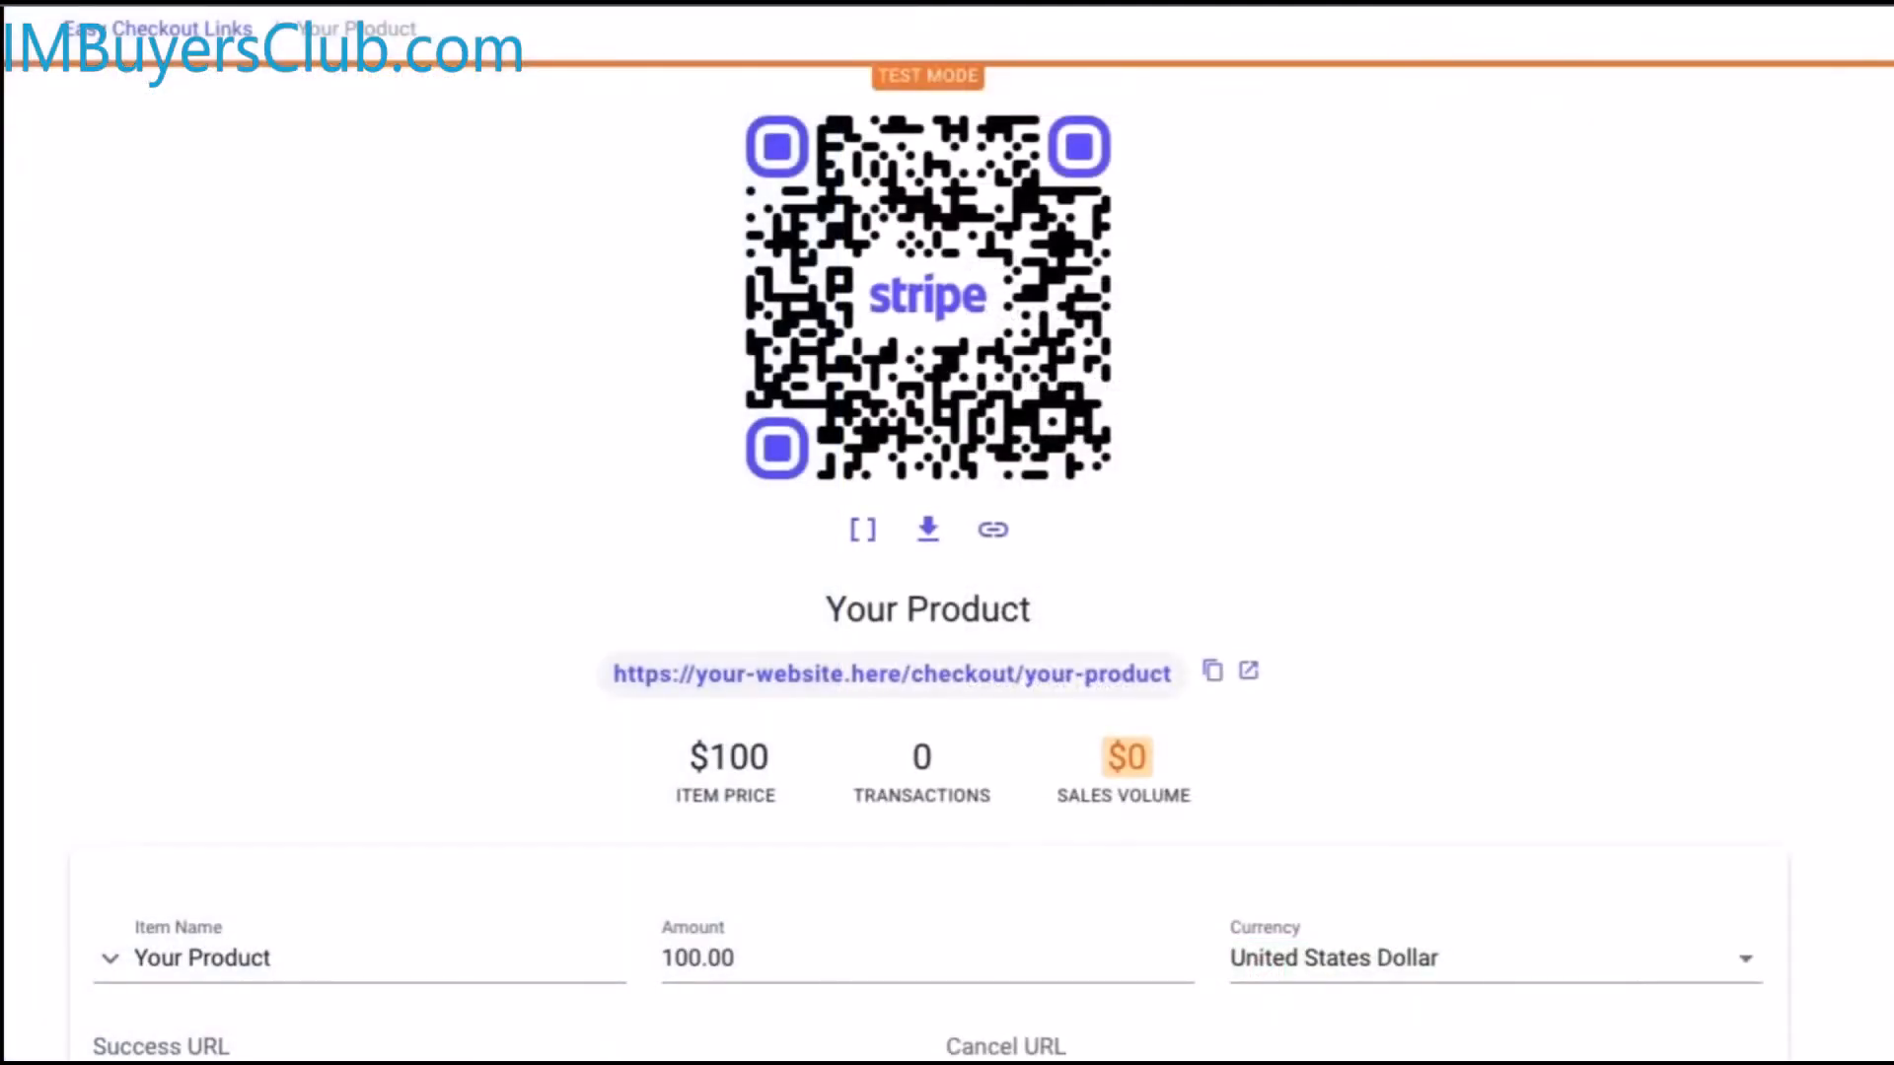
Reload the Your Product page and check the new $100 test sale in its stats and Sales table
key(ctrl+r)
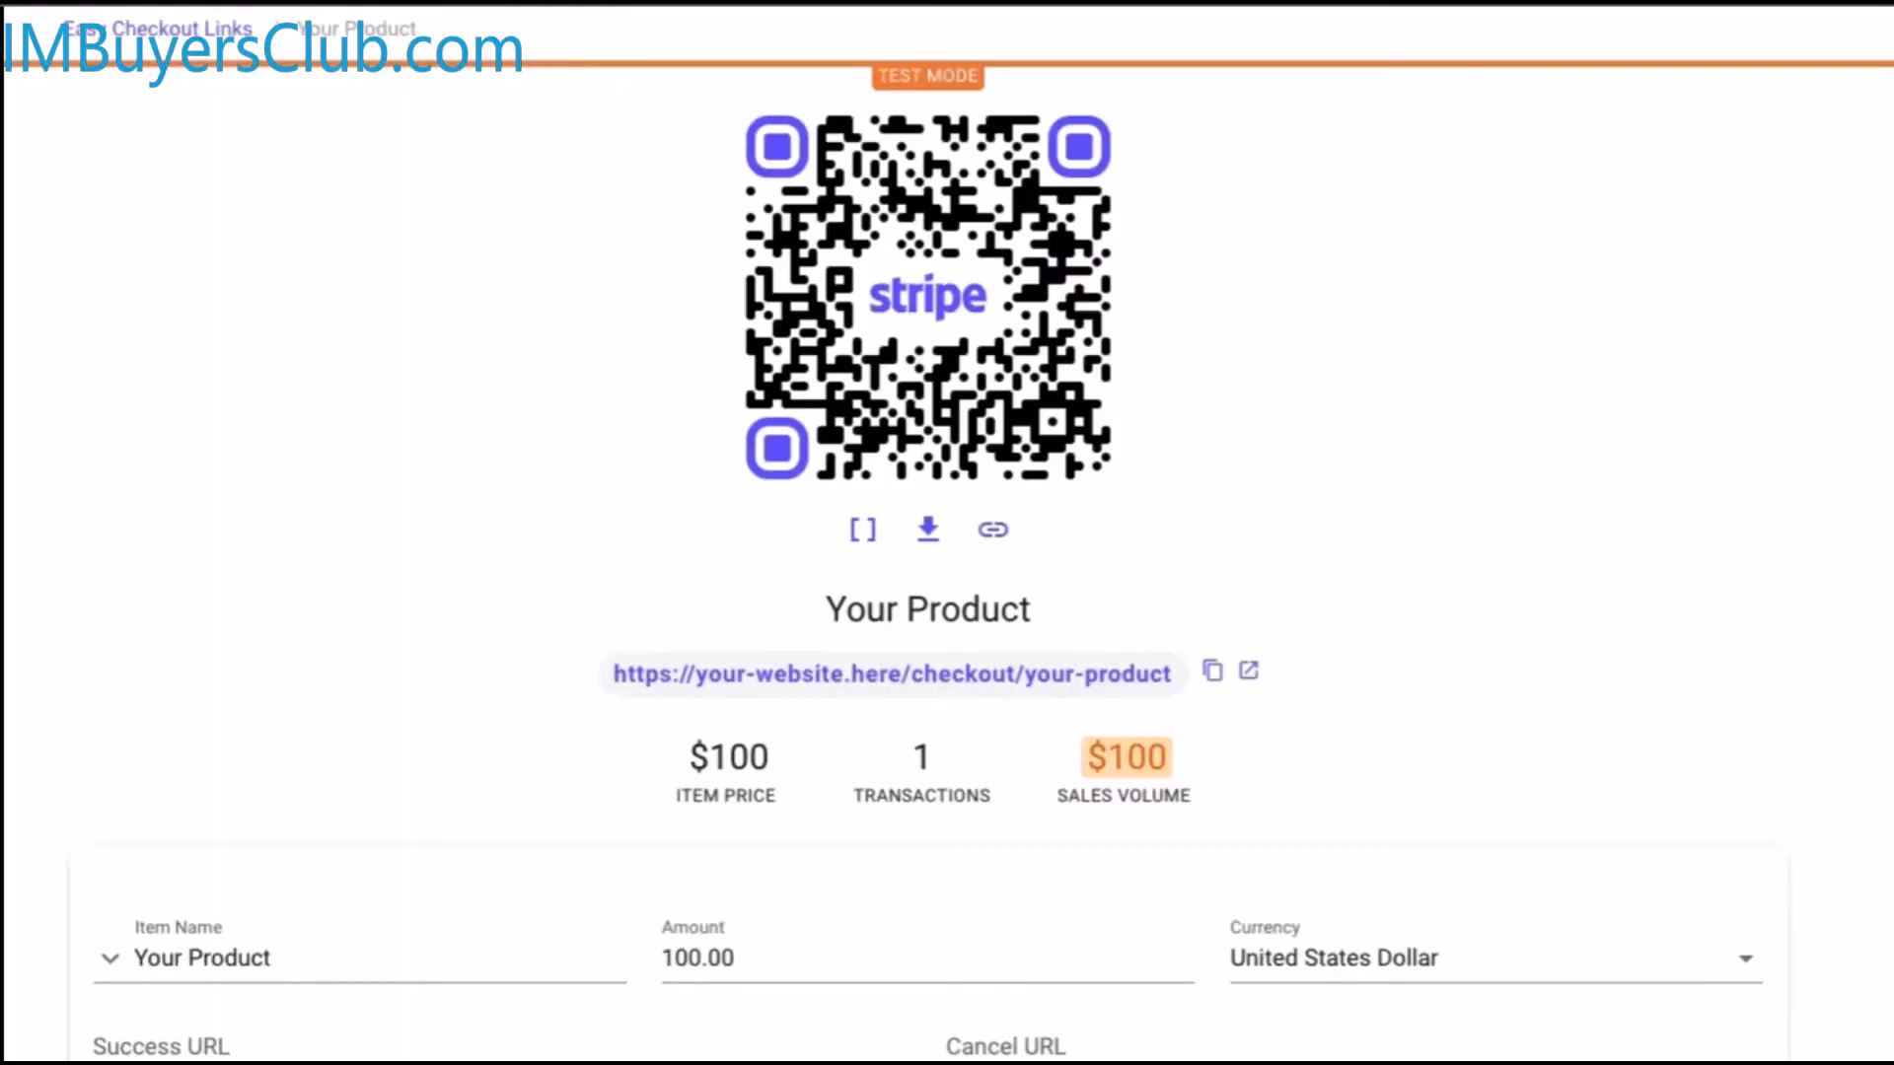
scroll(1446, 820, down, 5)
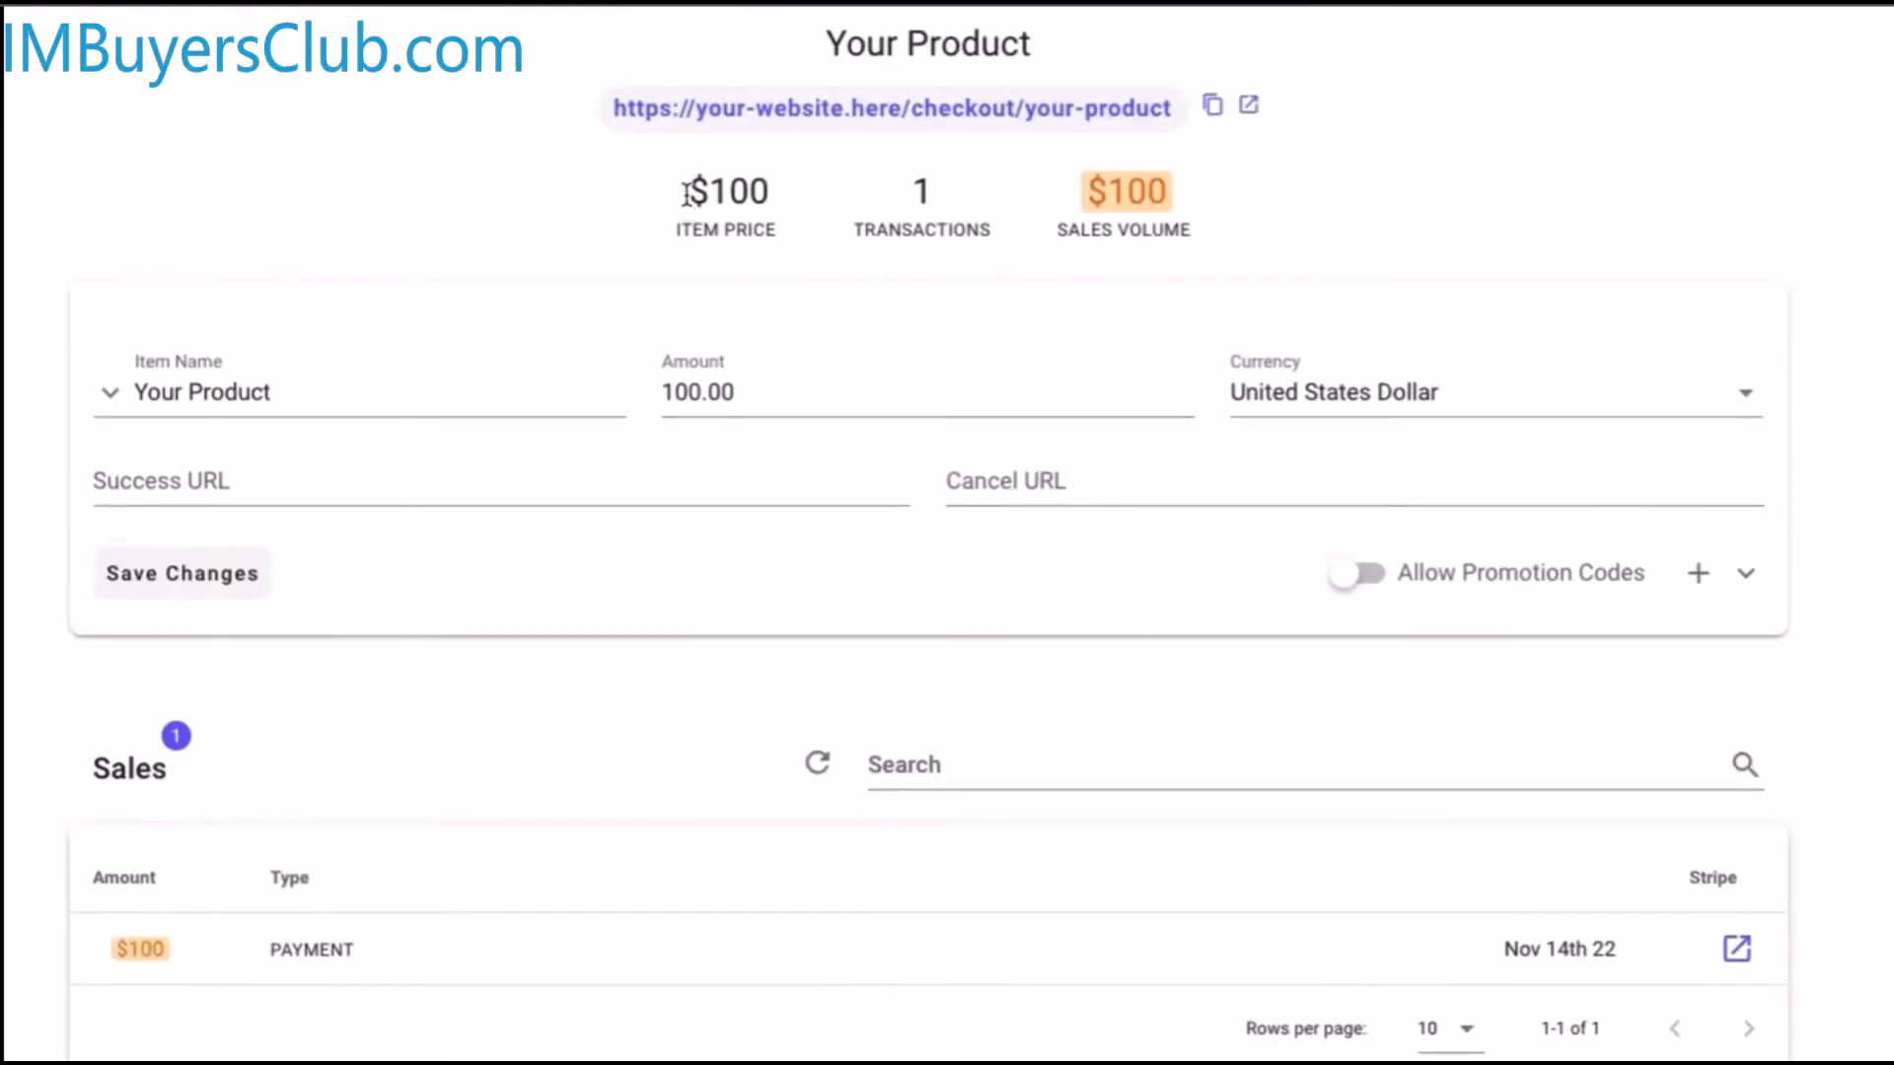
scroll(1070, 196, down, 1)
drag(1079, 136, 1179, 120)
click(1190, 120)
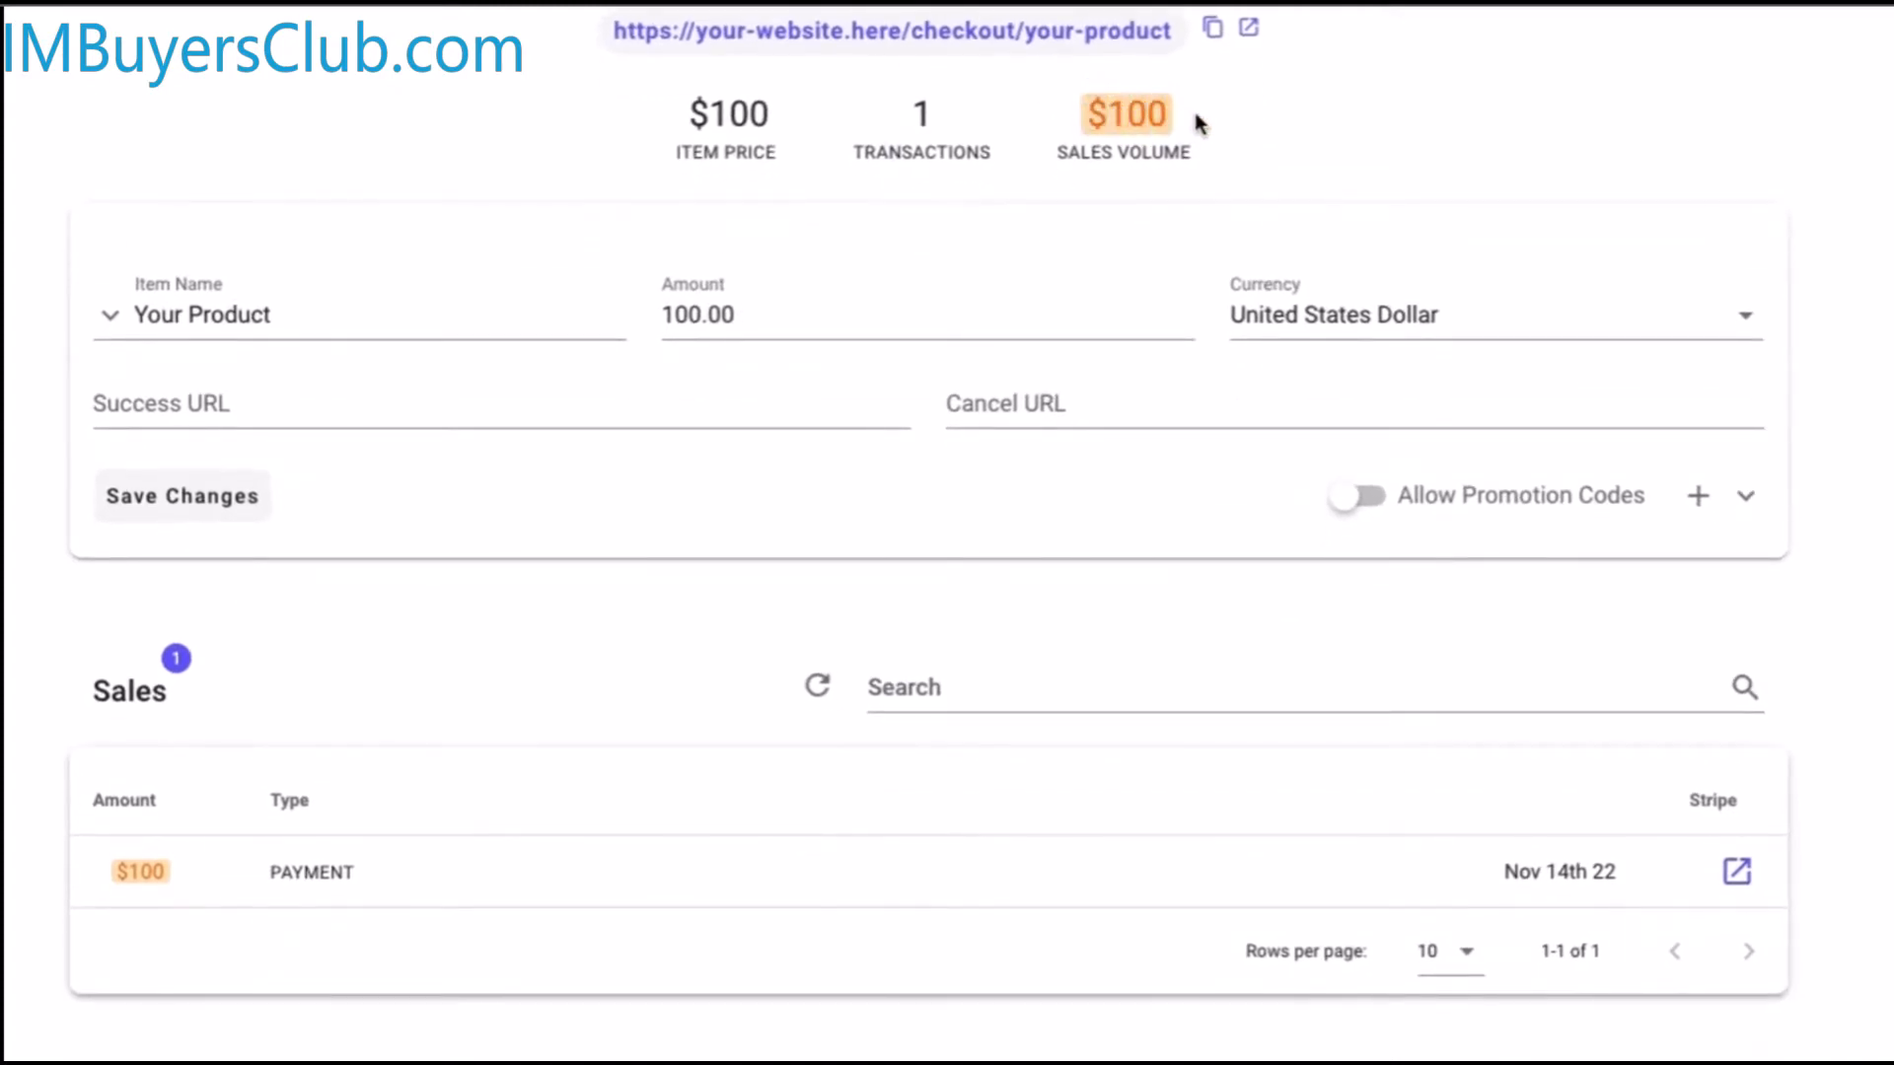
Turn off Test Mode for the Your Product link
scroll(982, 148, down, 1)
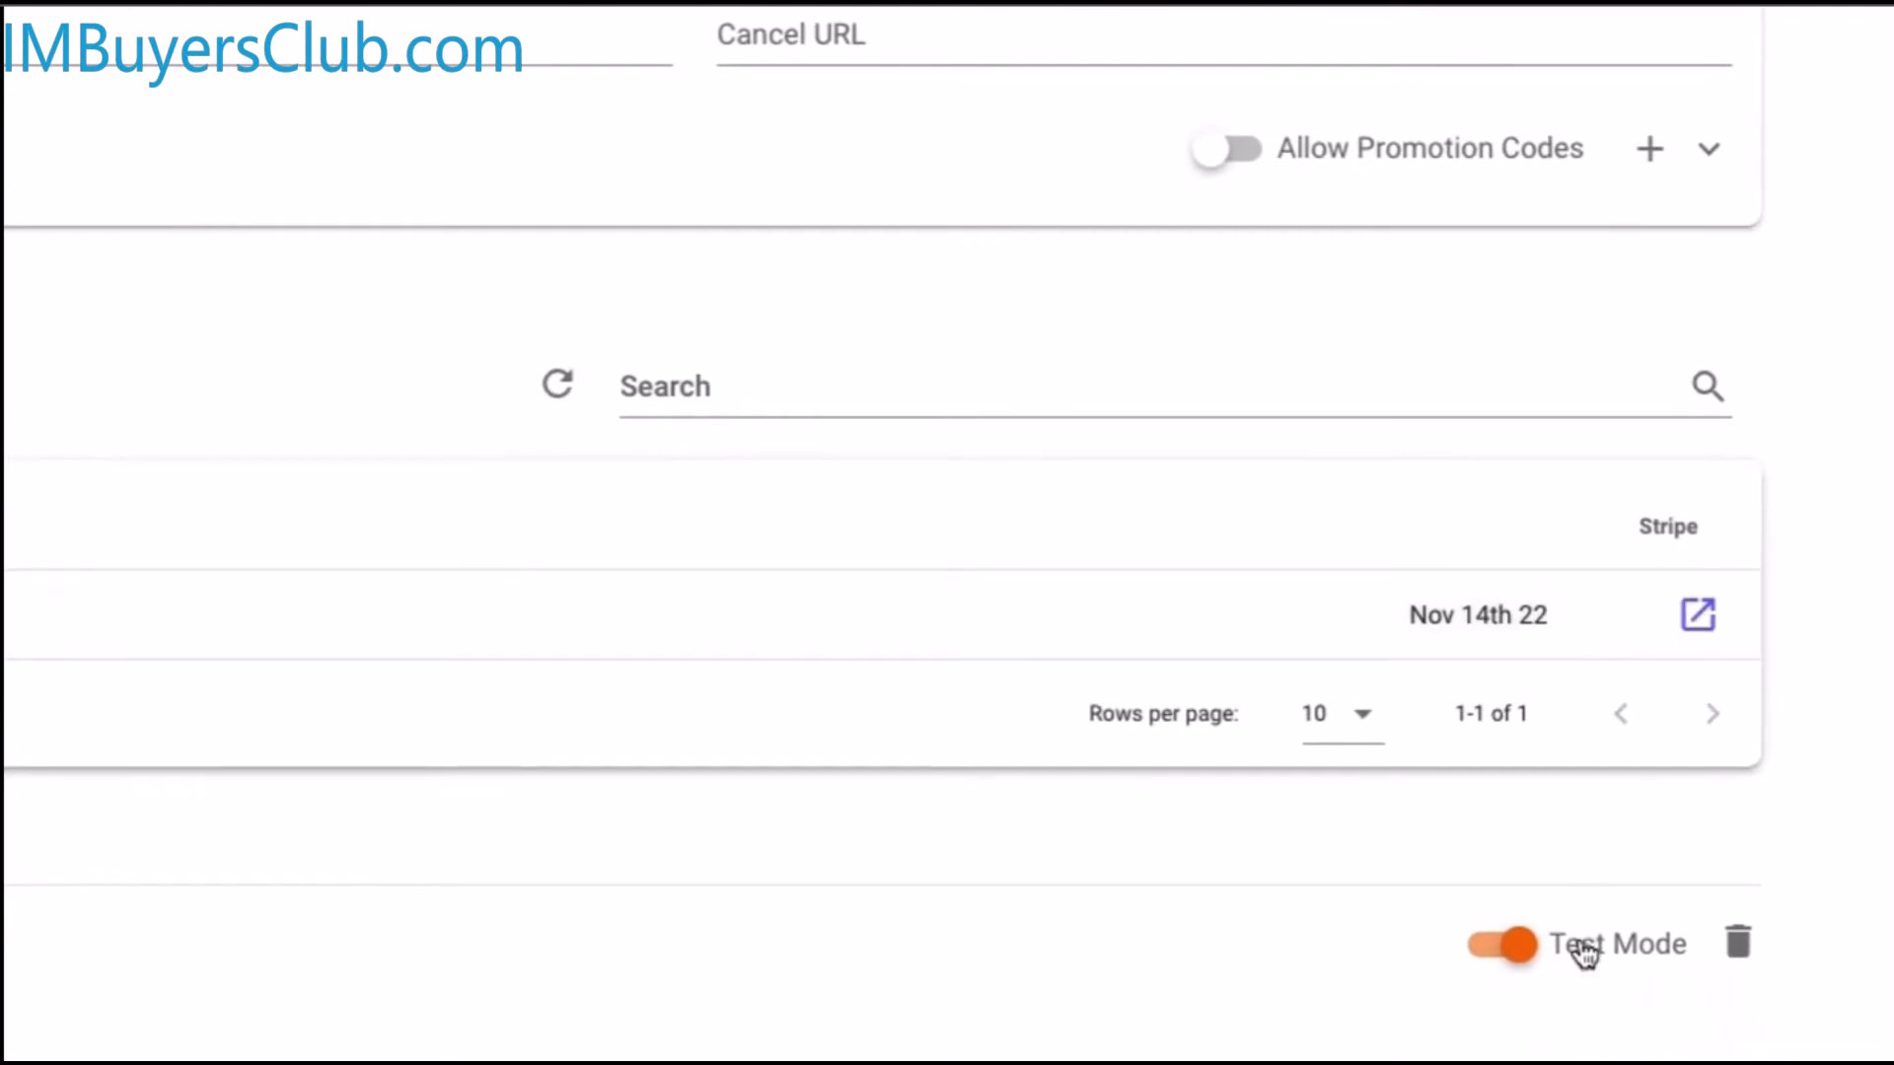
click(1584, 949)
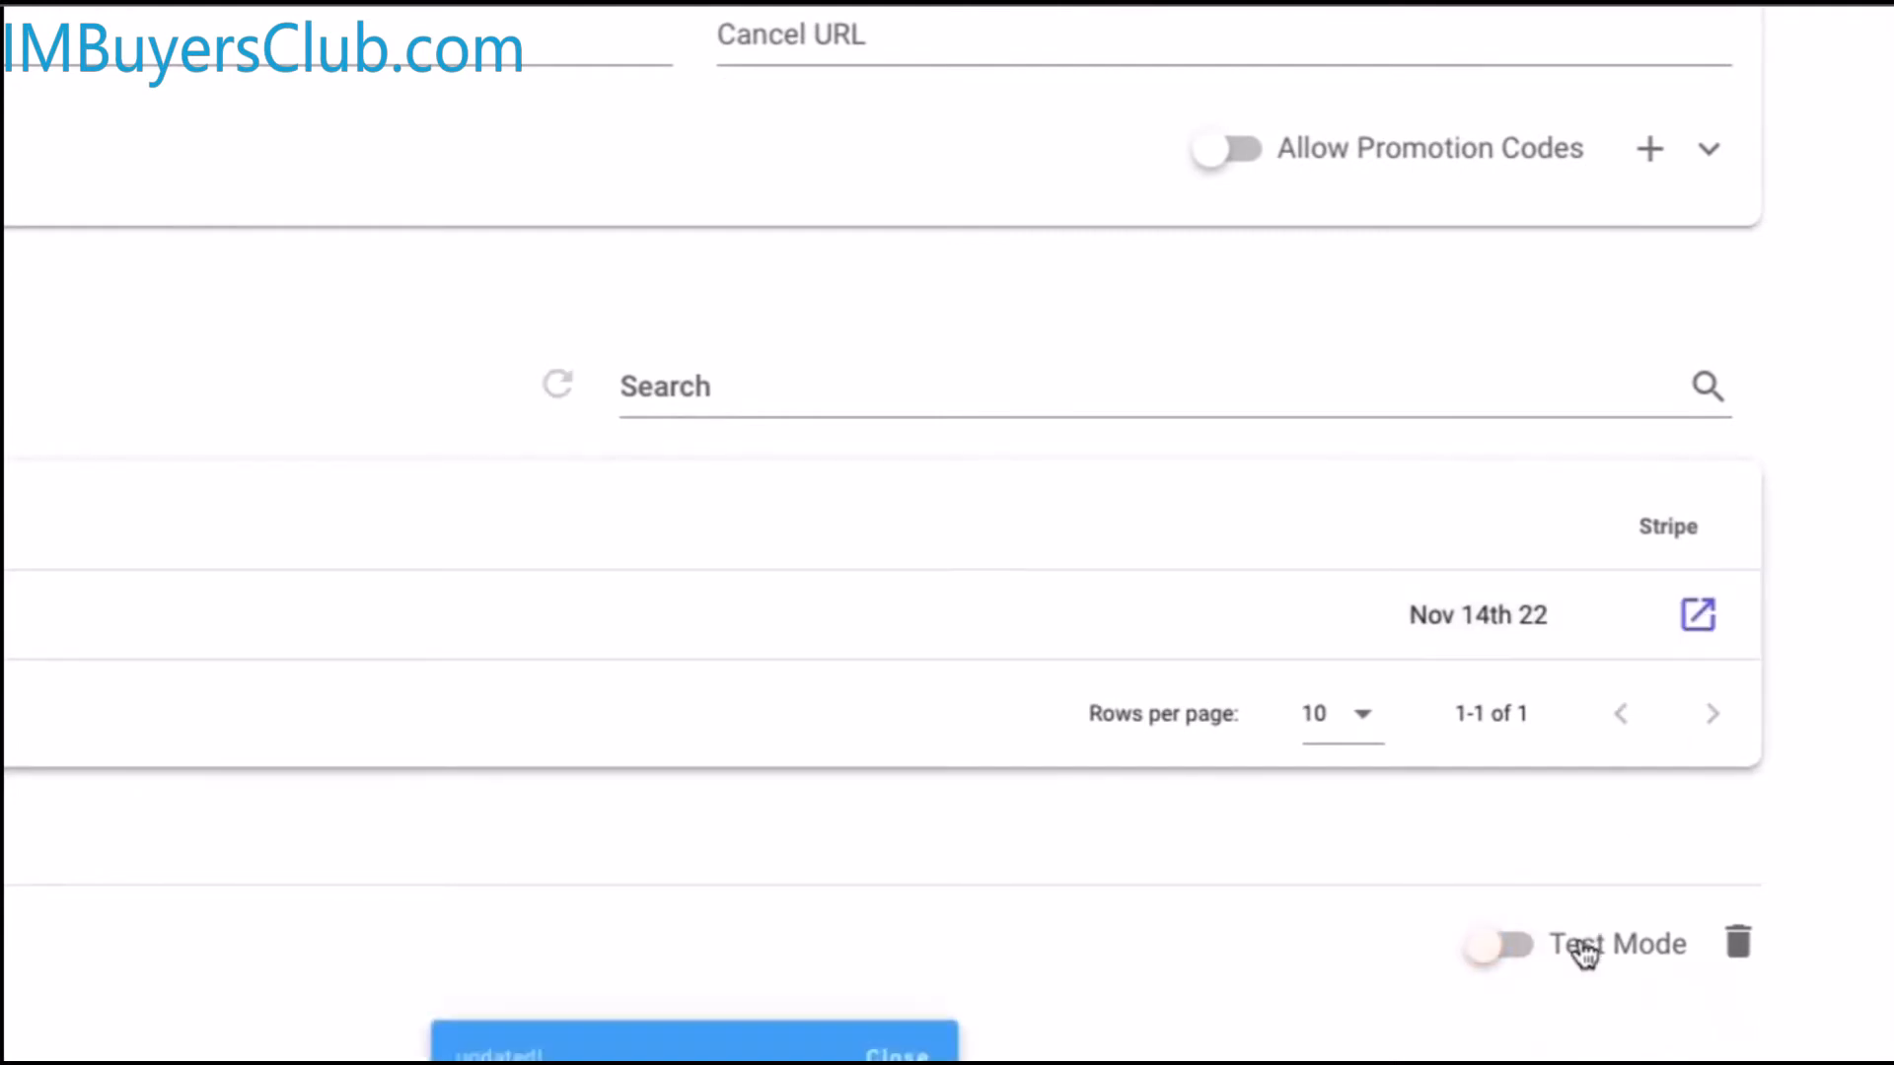
scroll(1843, 764, up, 8)
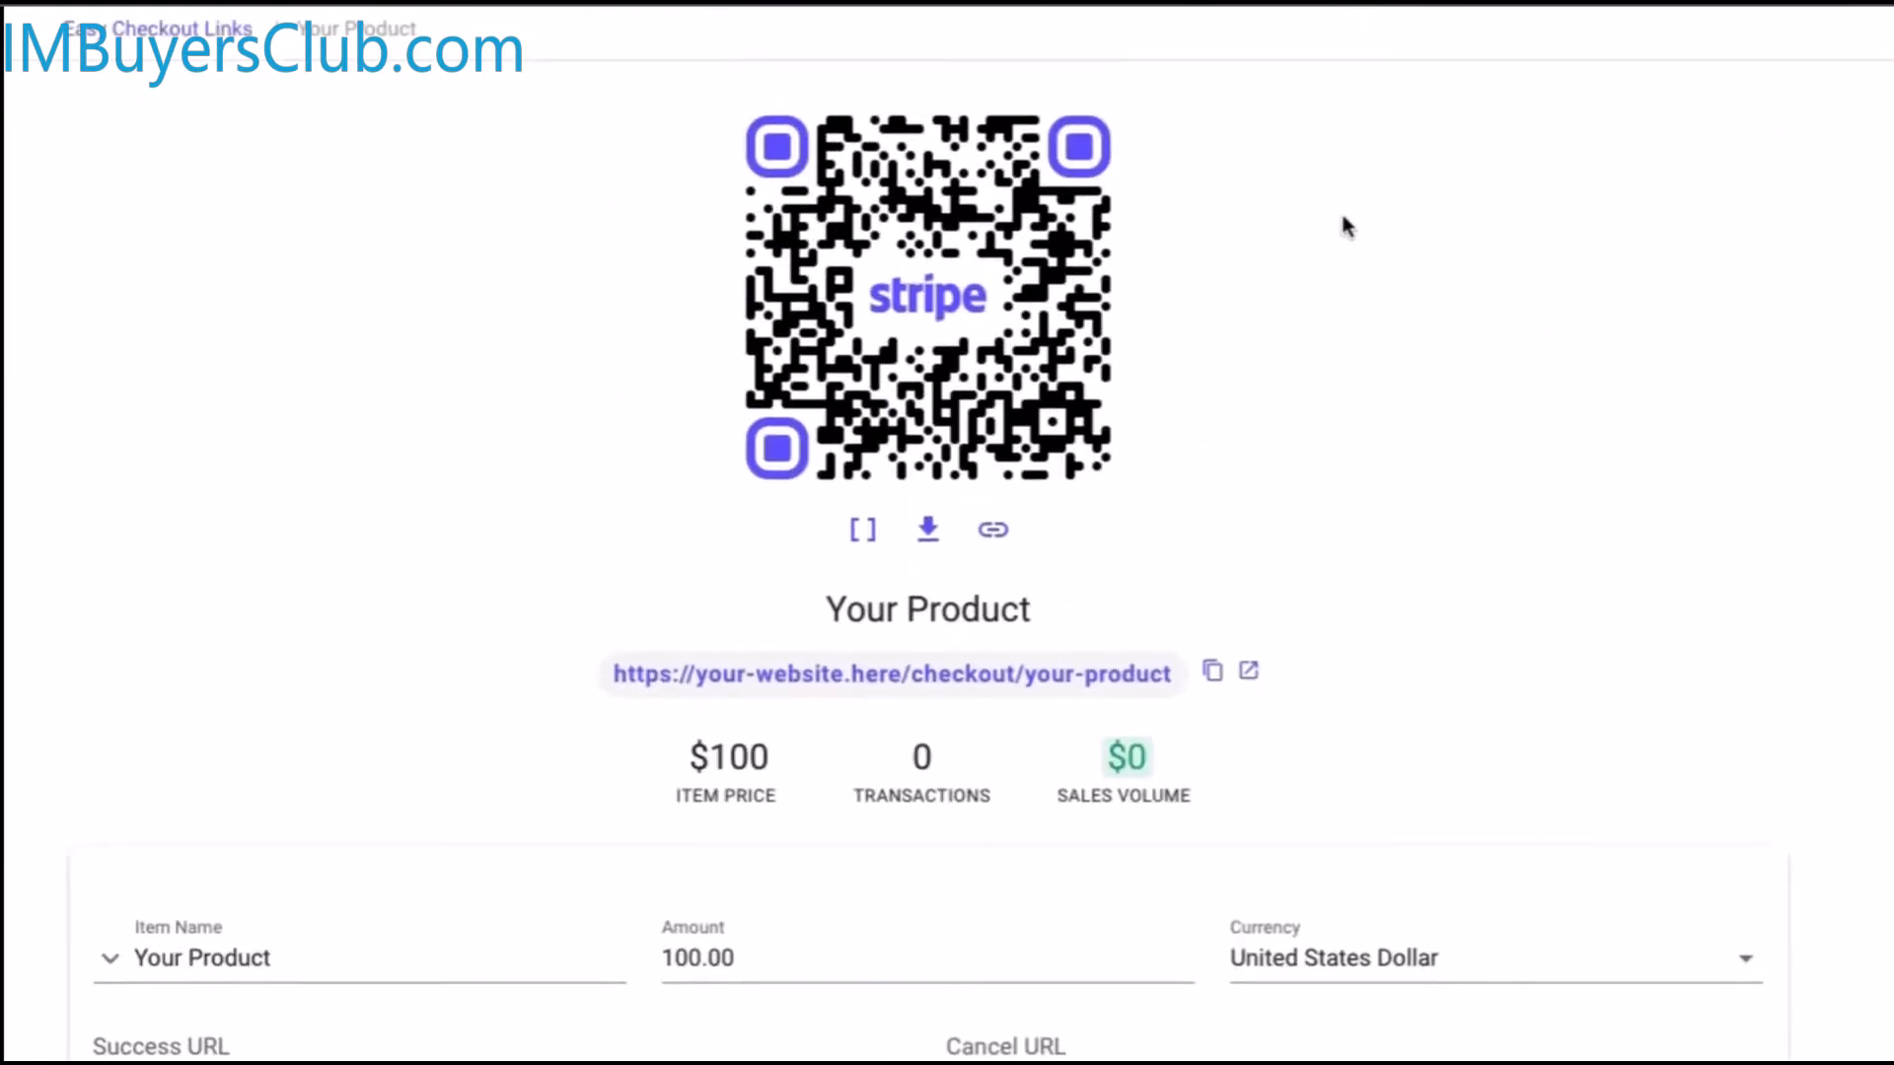
click(161, 29)
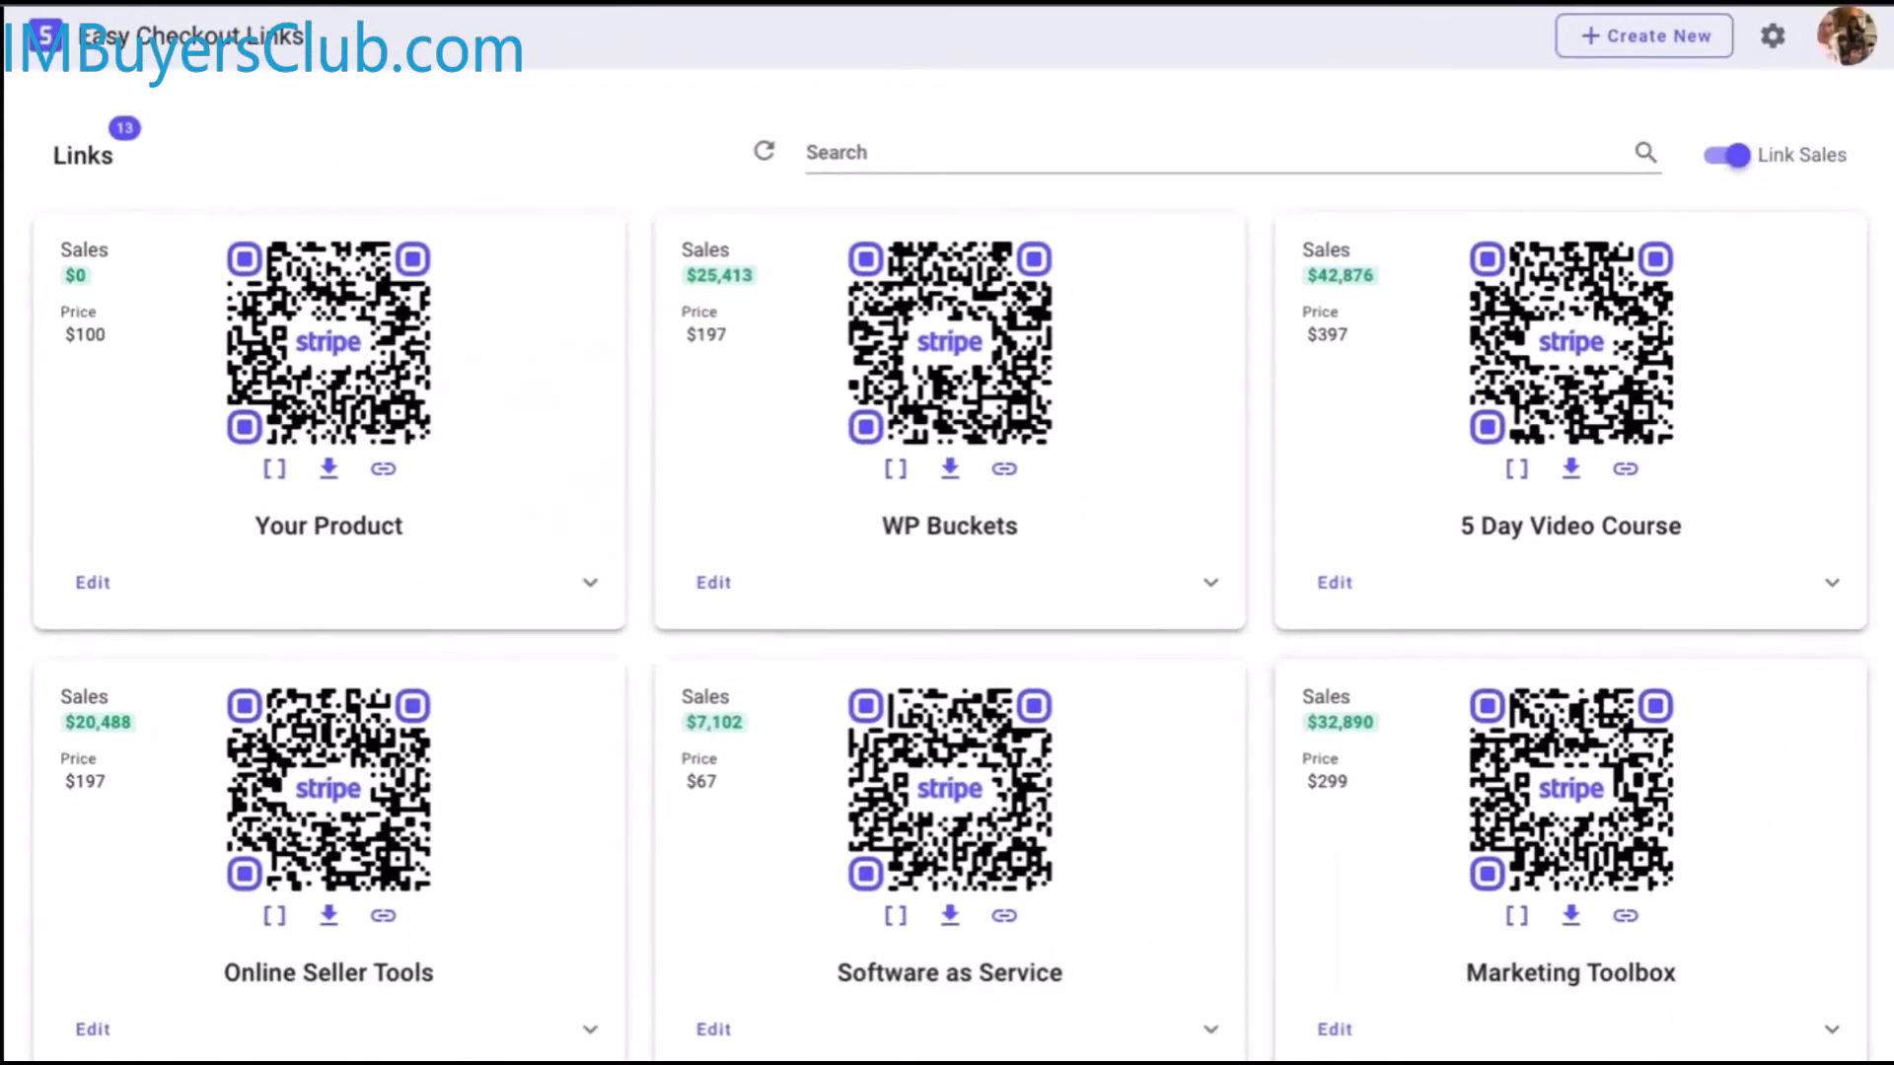
scroll(1598, 913, down, 10)
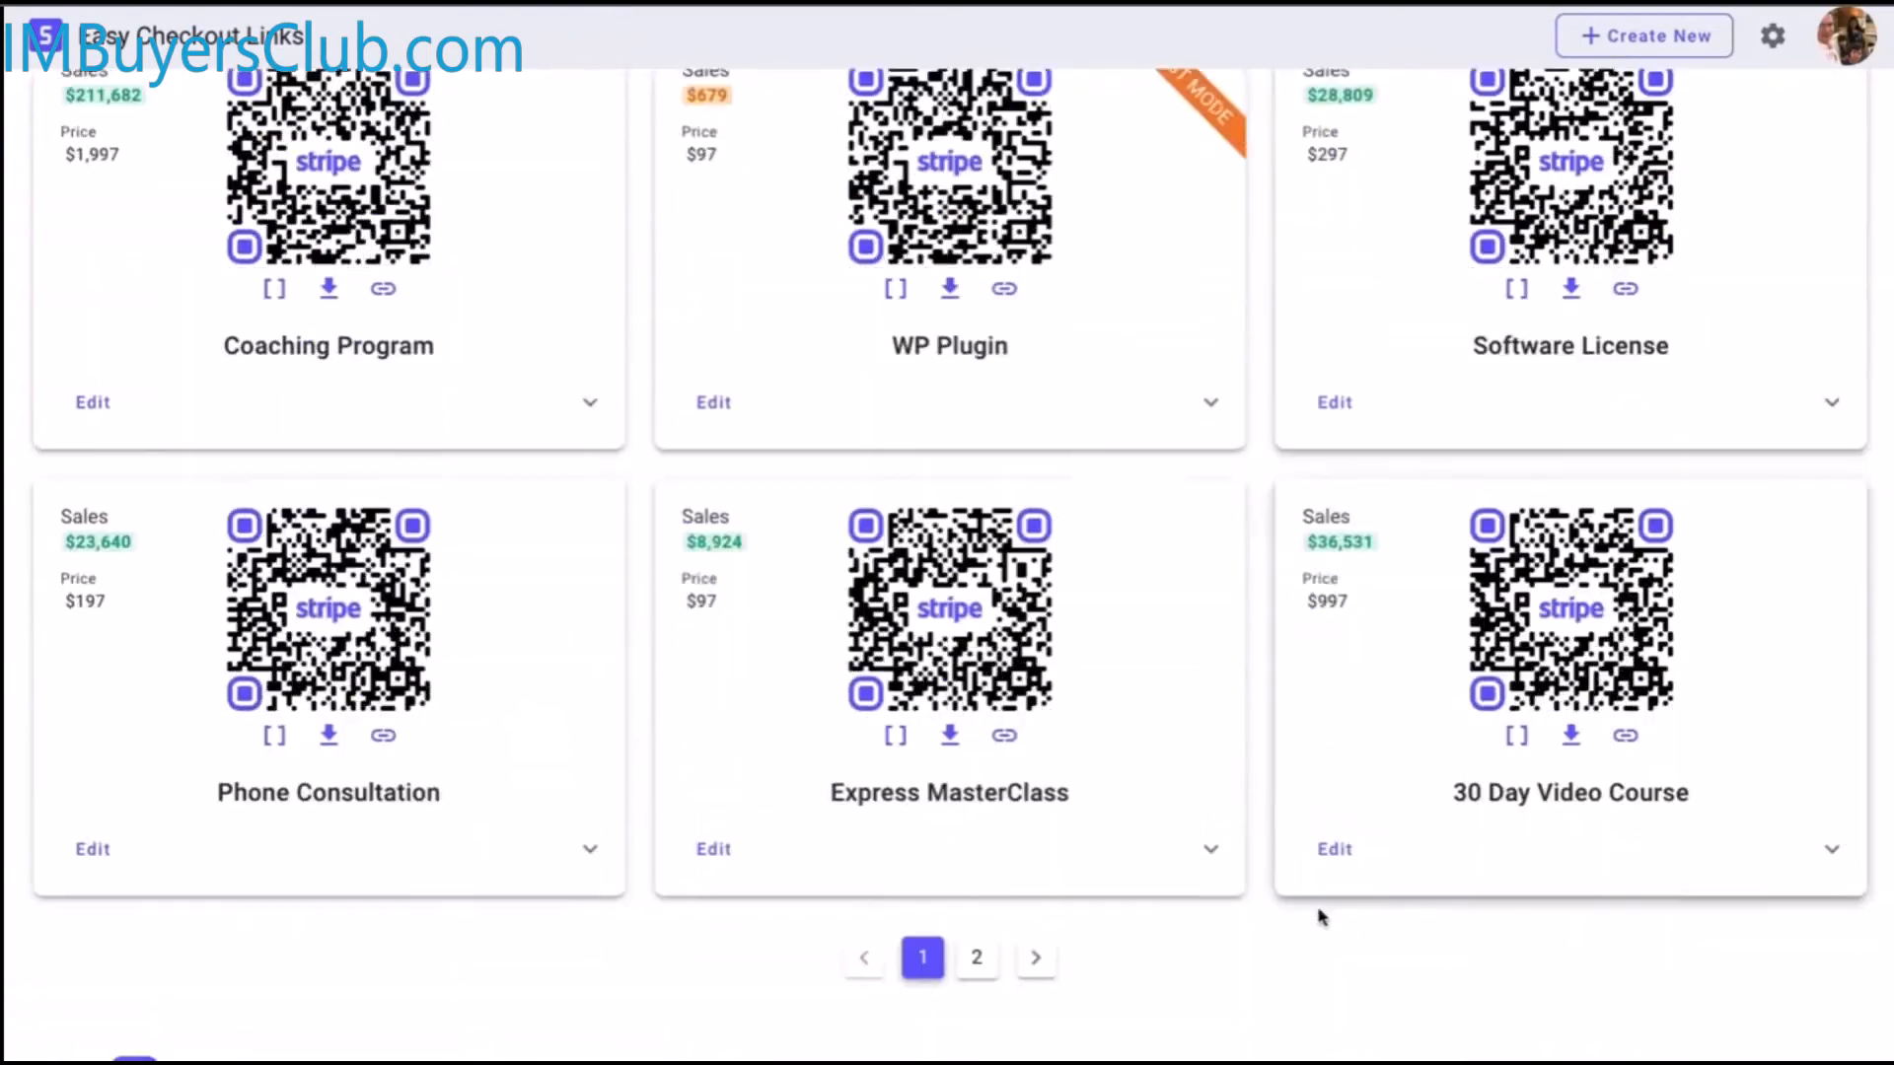
scroll(1162, 947, down, 3)
scroll(1057, 760, up, 12)
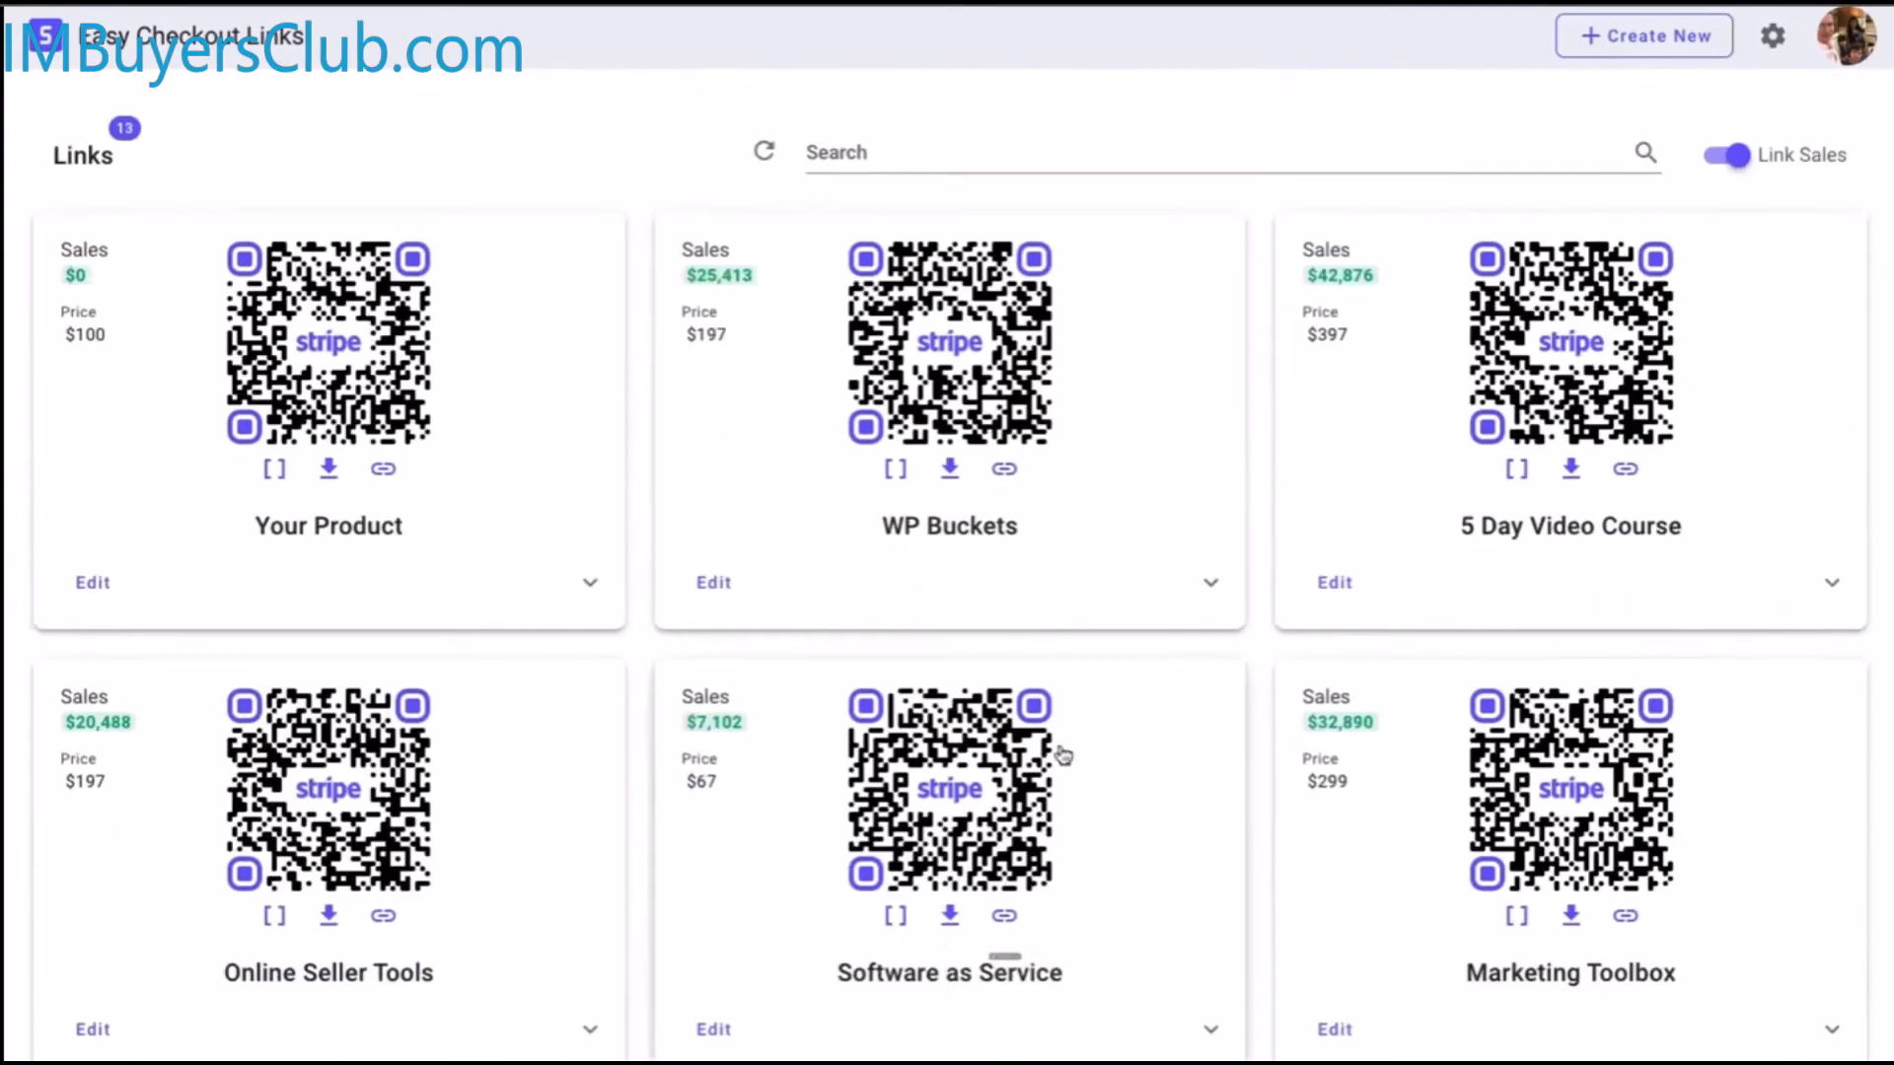
click(1655, 60)
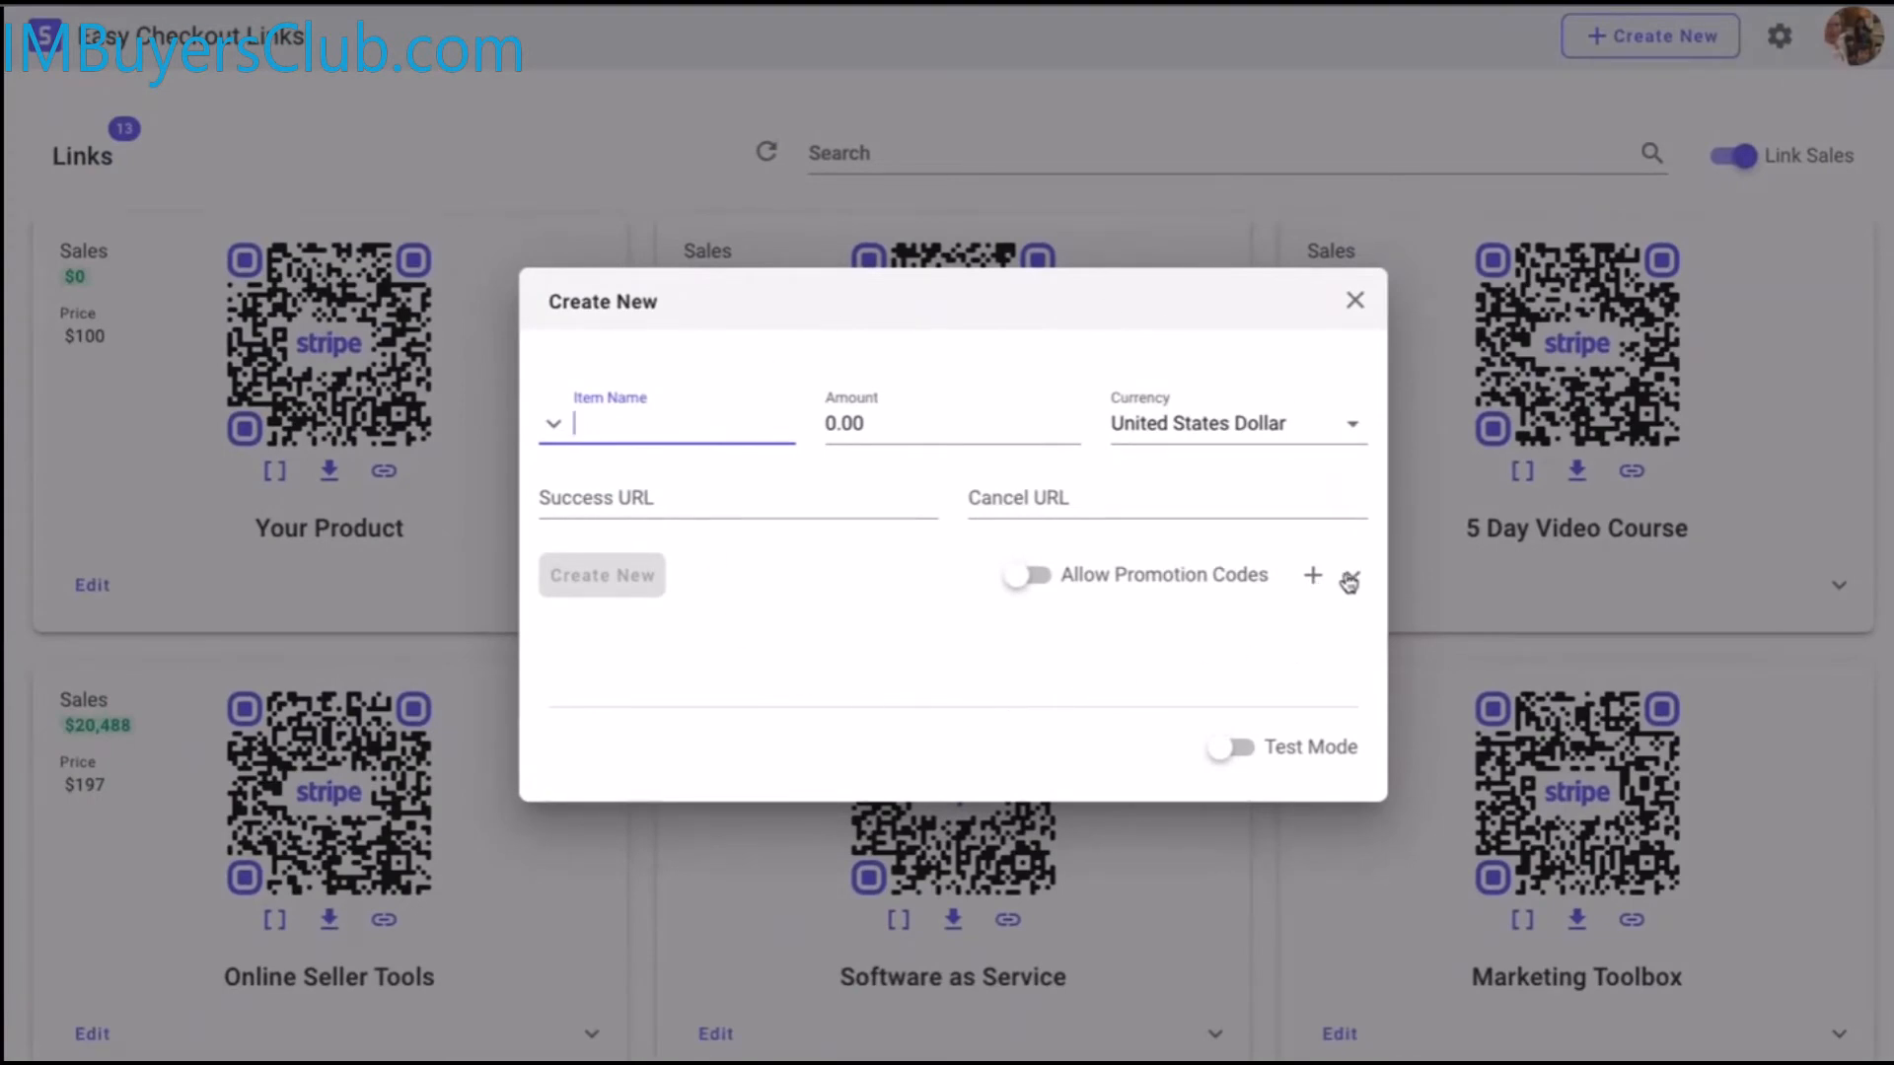
click(1354, 300)
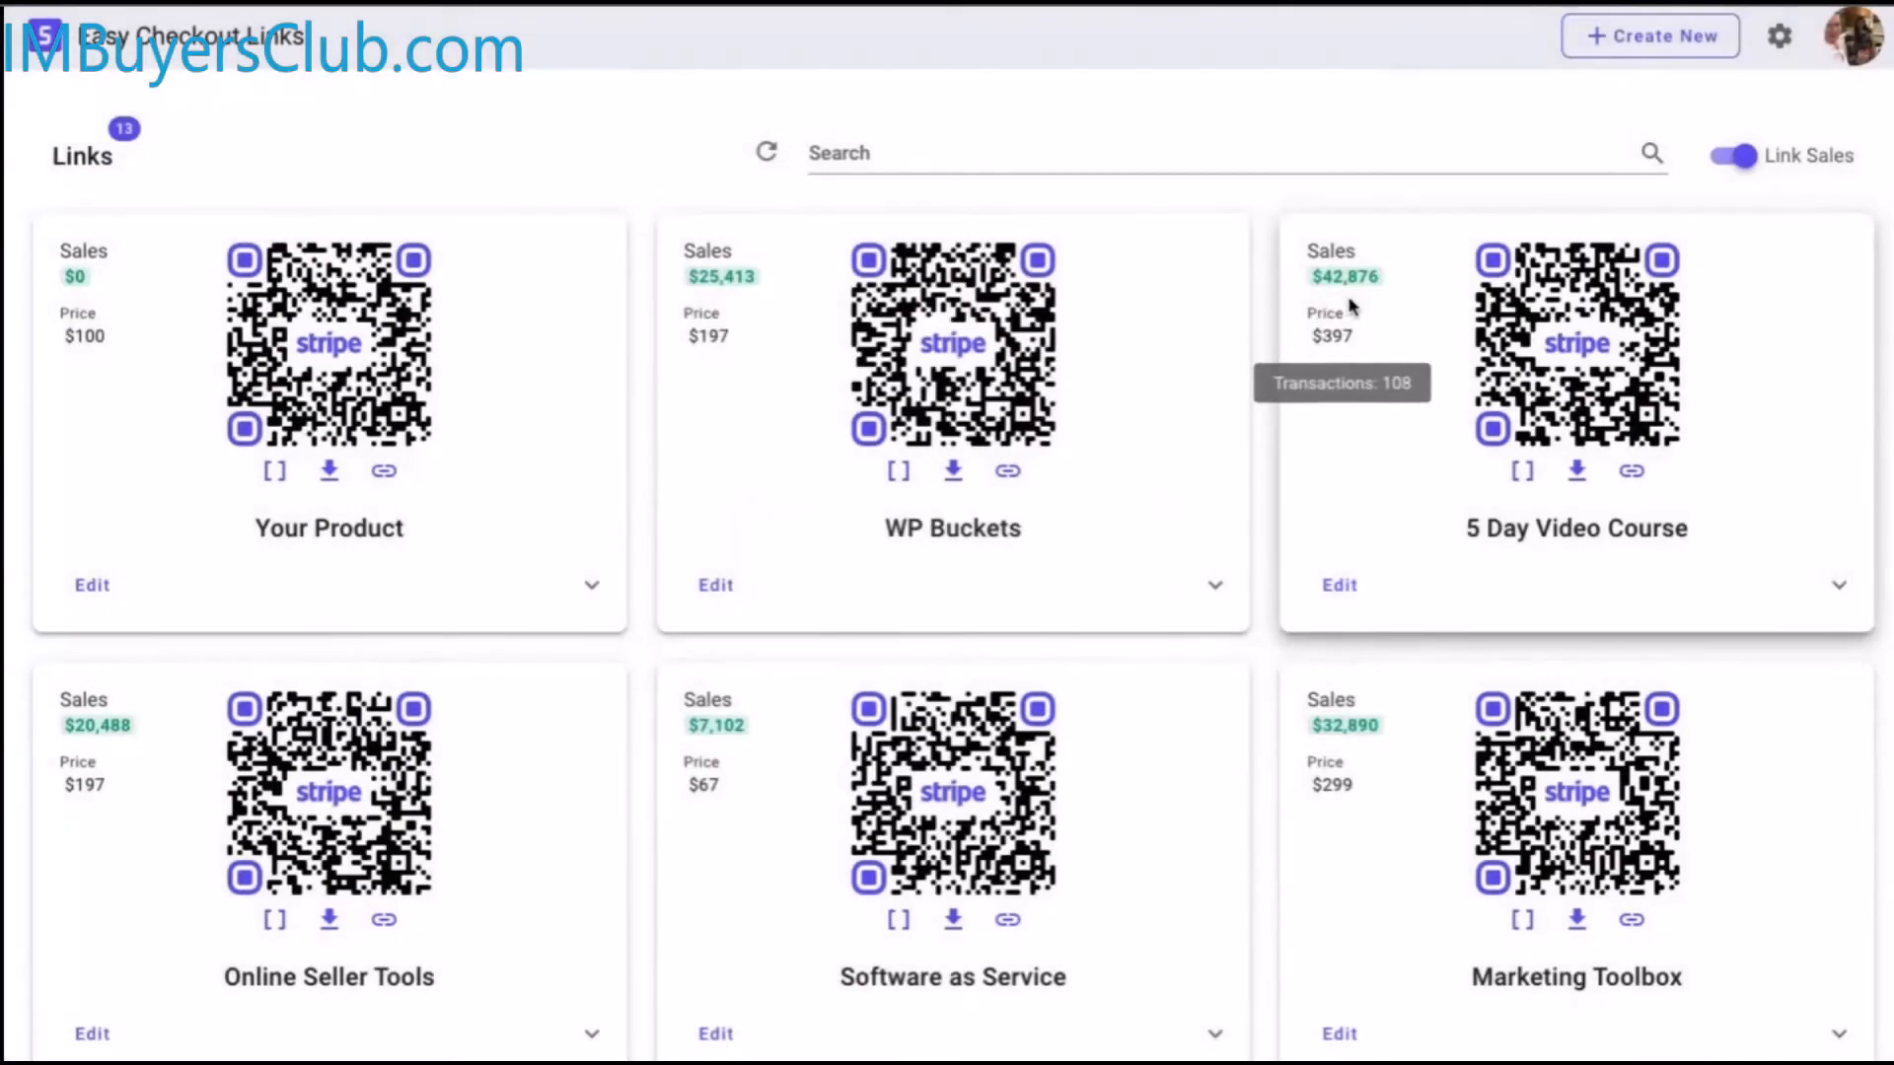
click(373, 375)
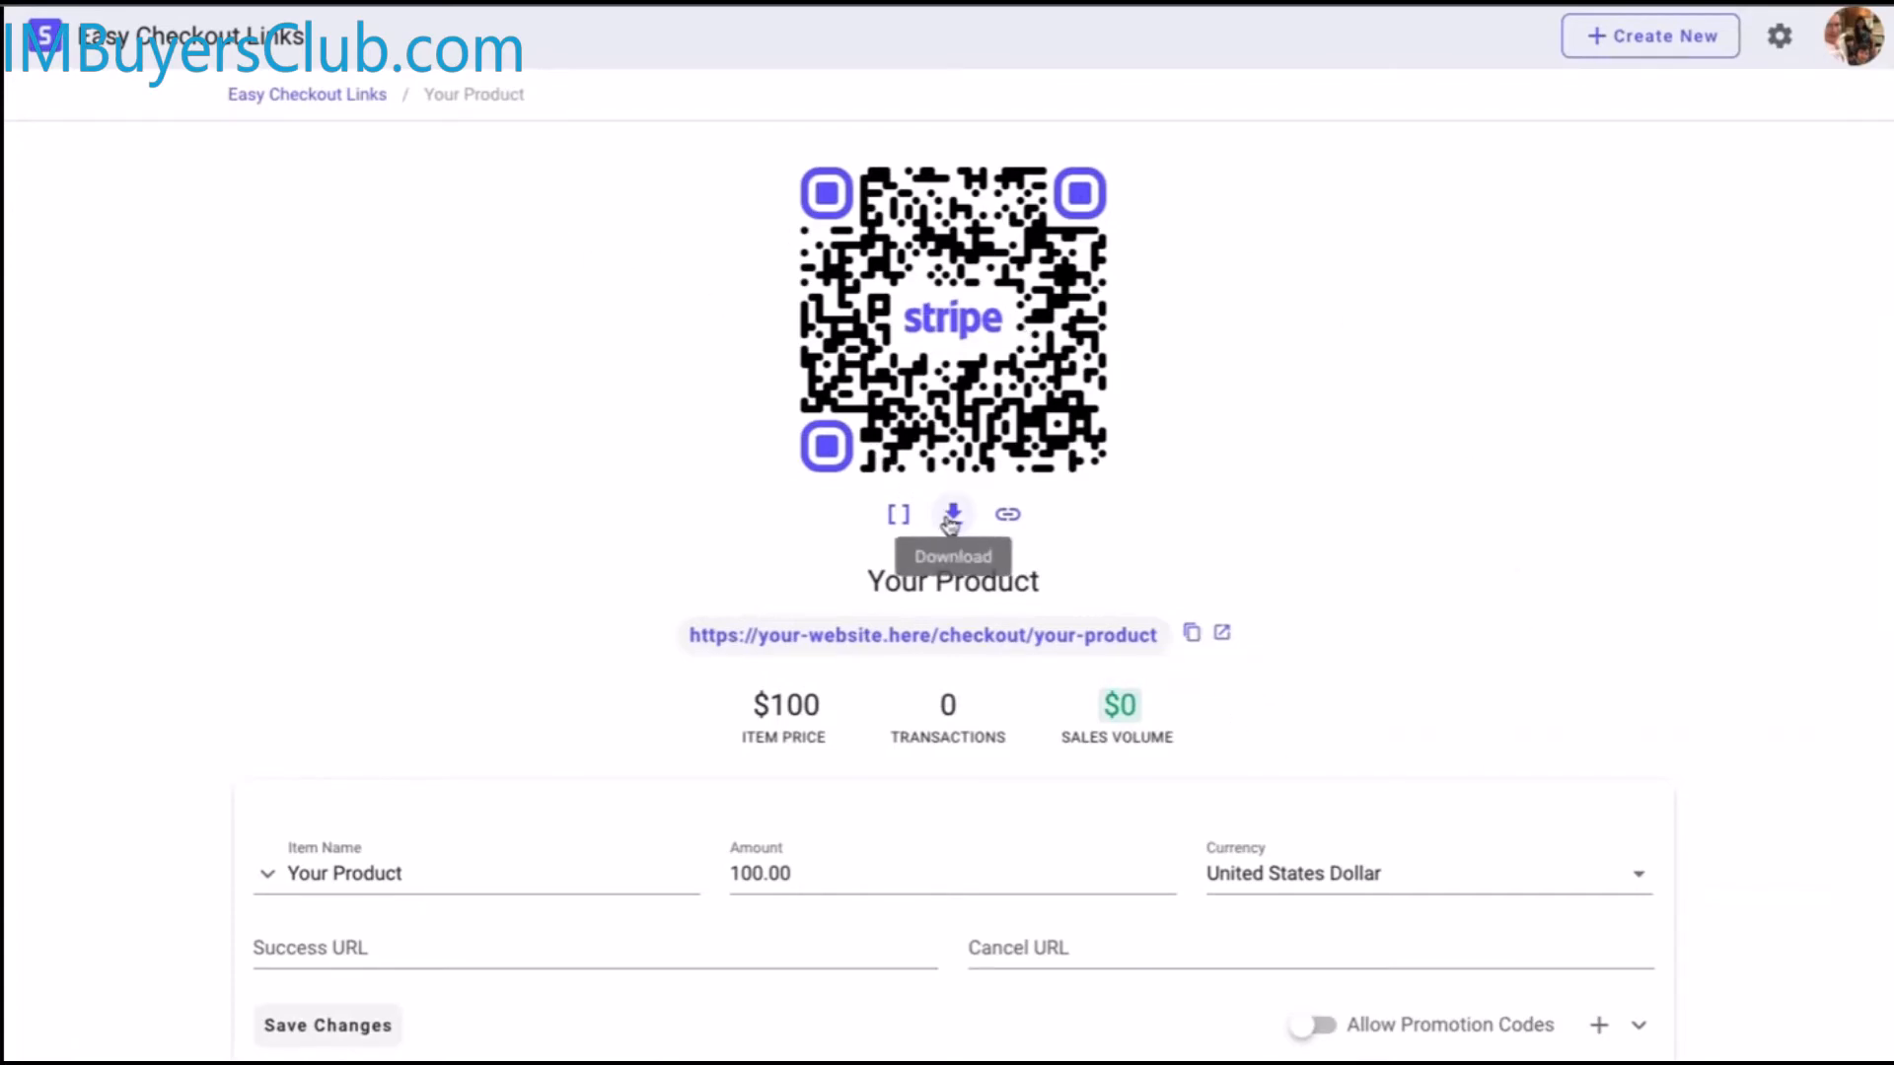
Dismiss a new-link form unsaved and go back to the checkout links dashboard
click(1626, 36)
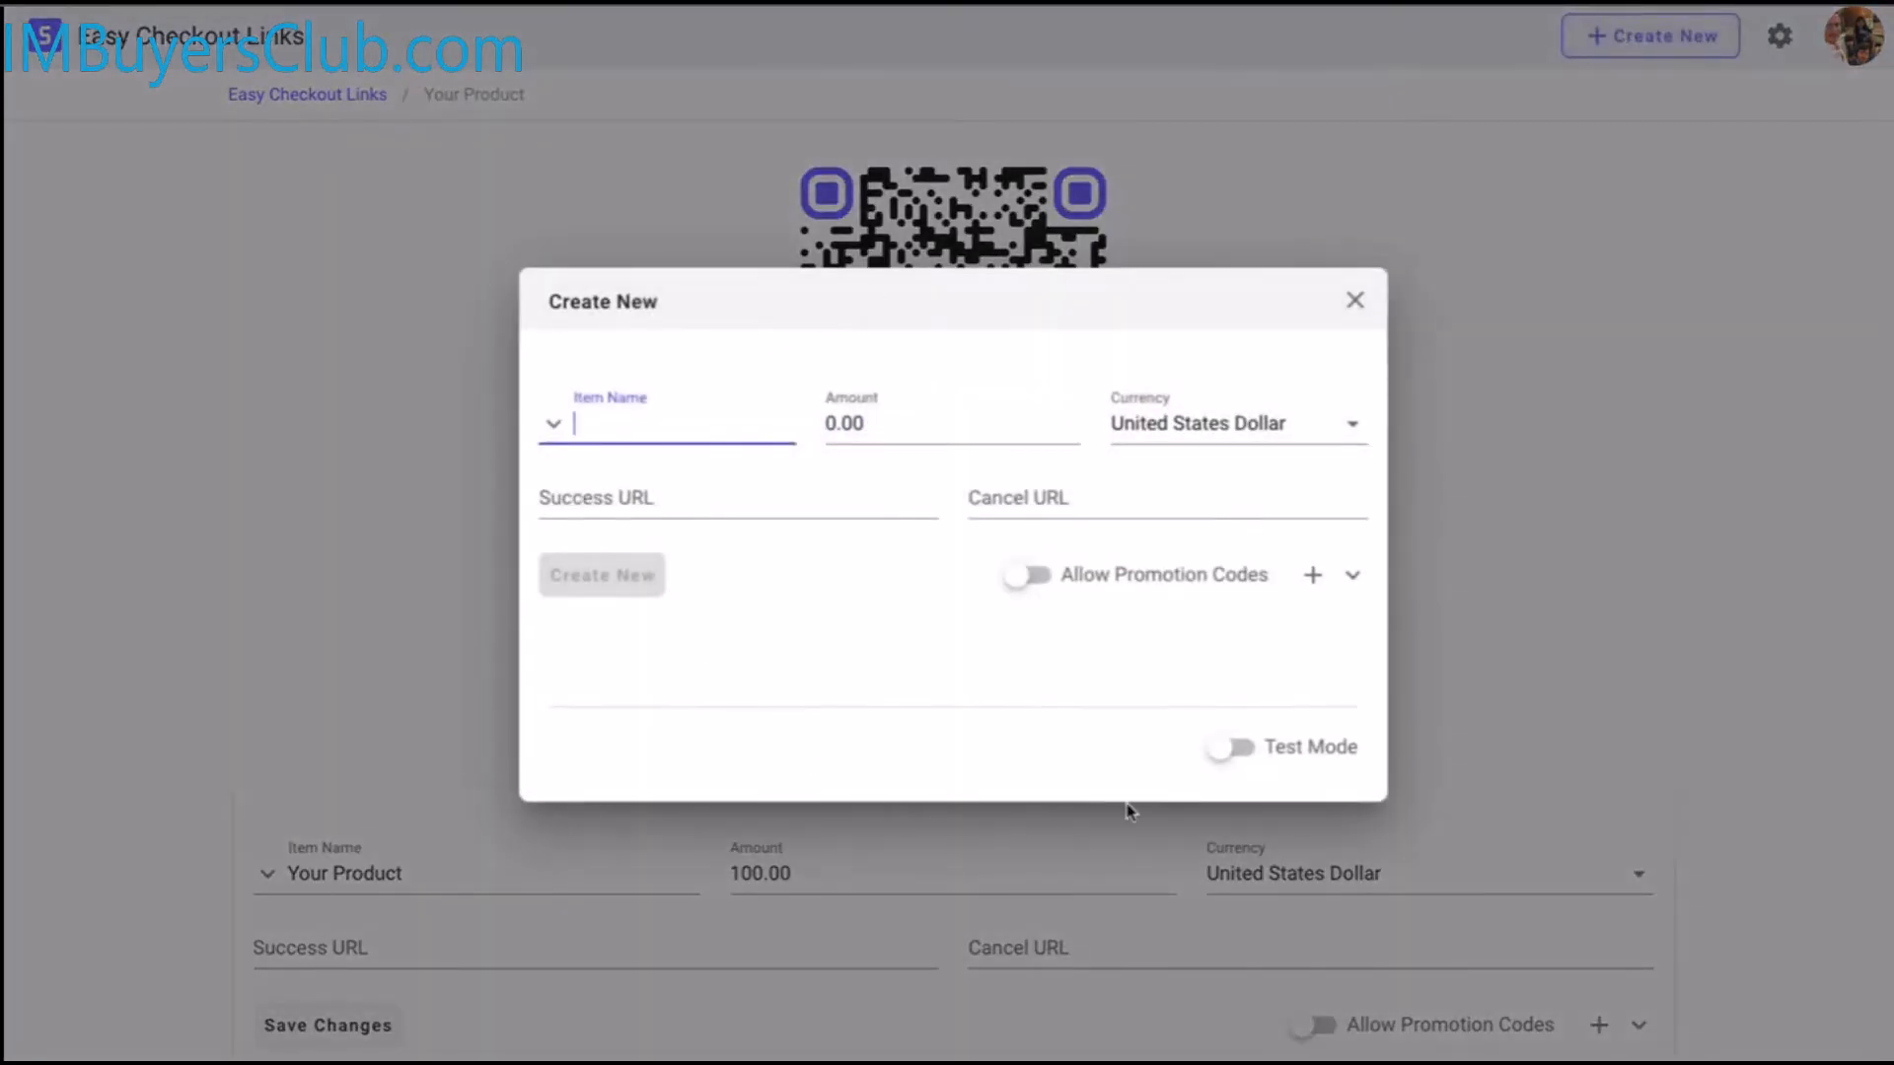
click(1354, 300)
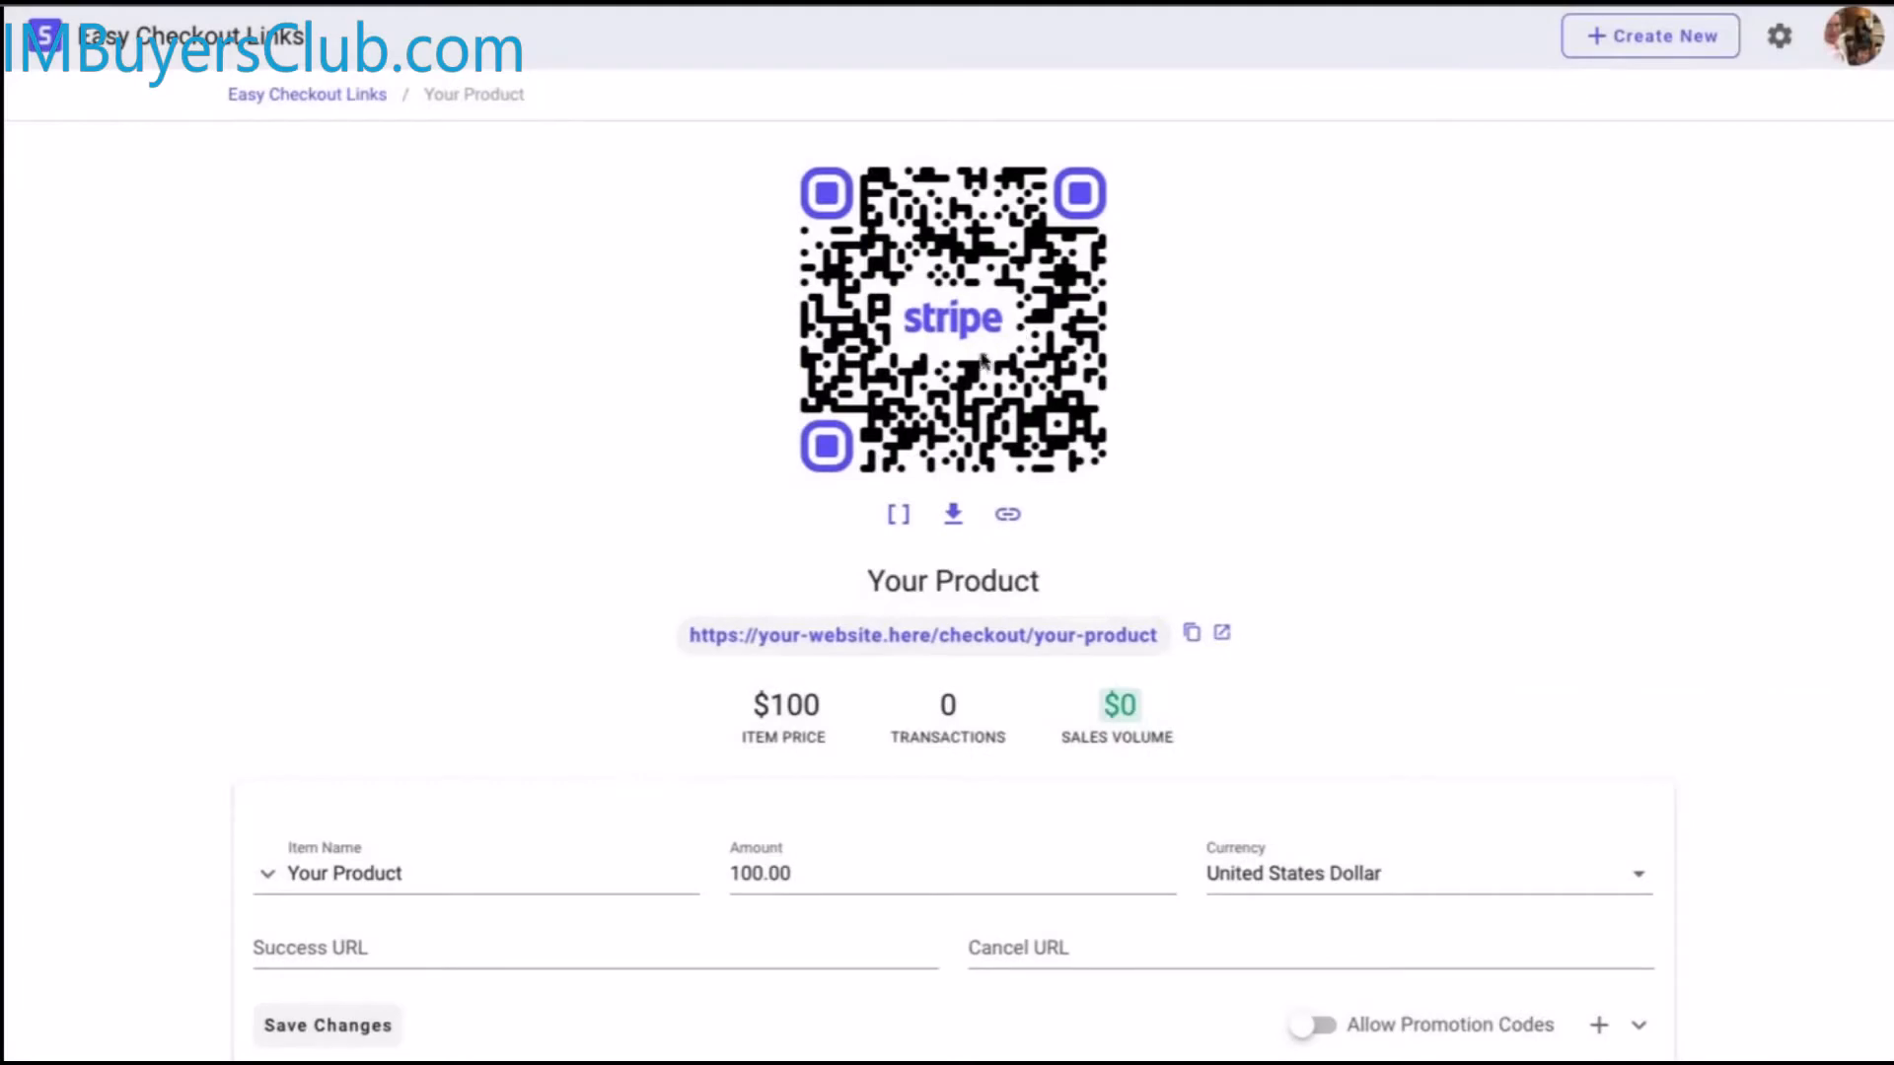
click(327, 93)
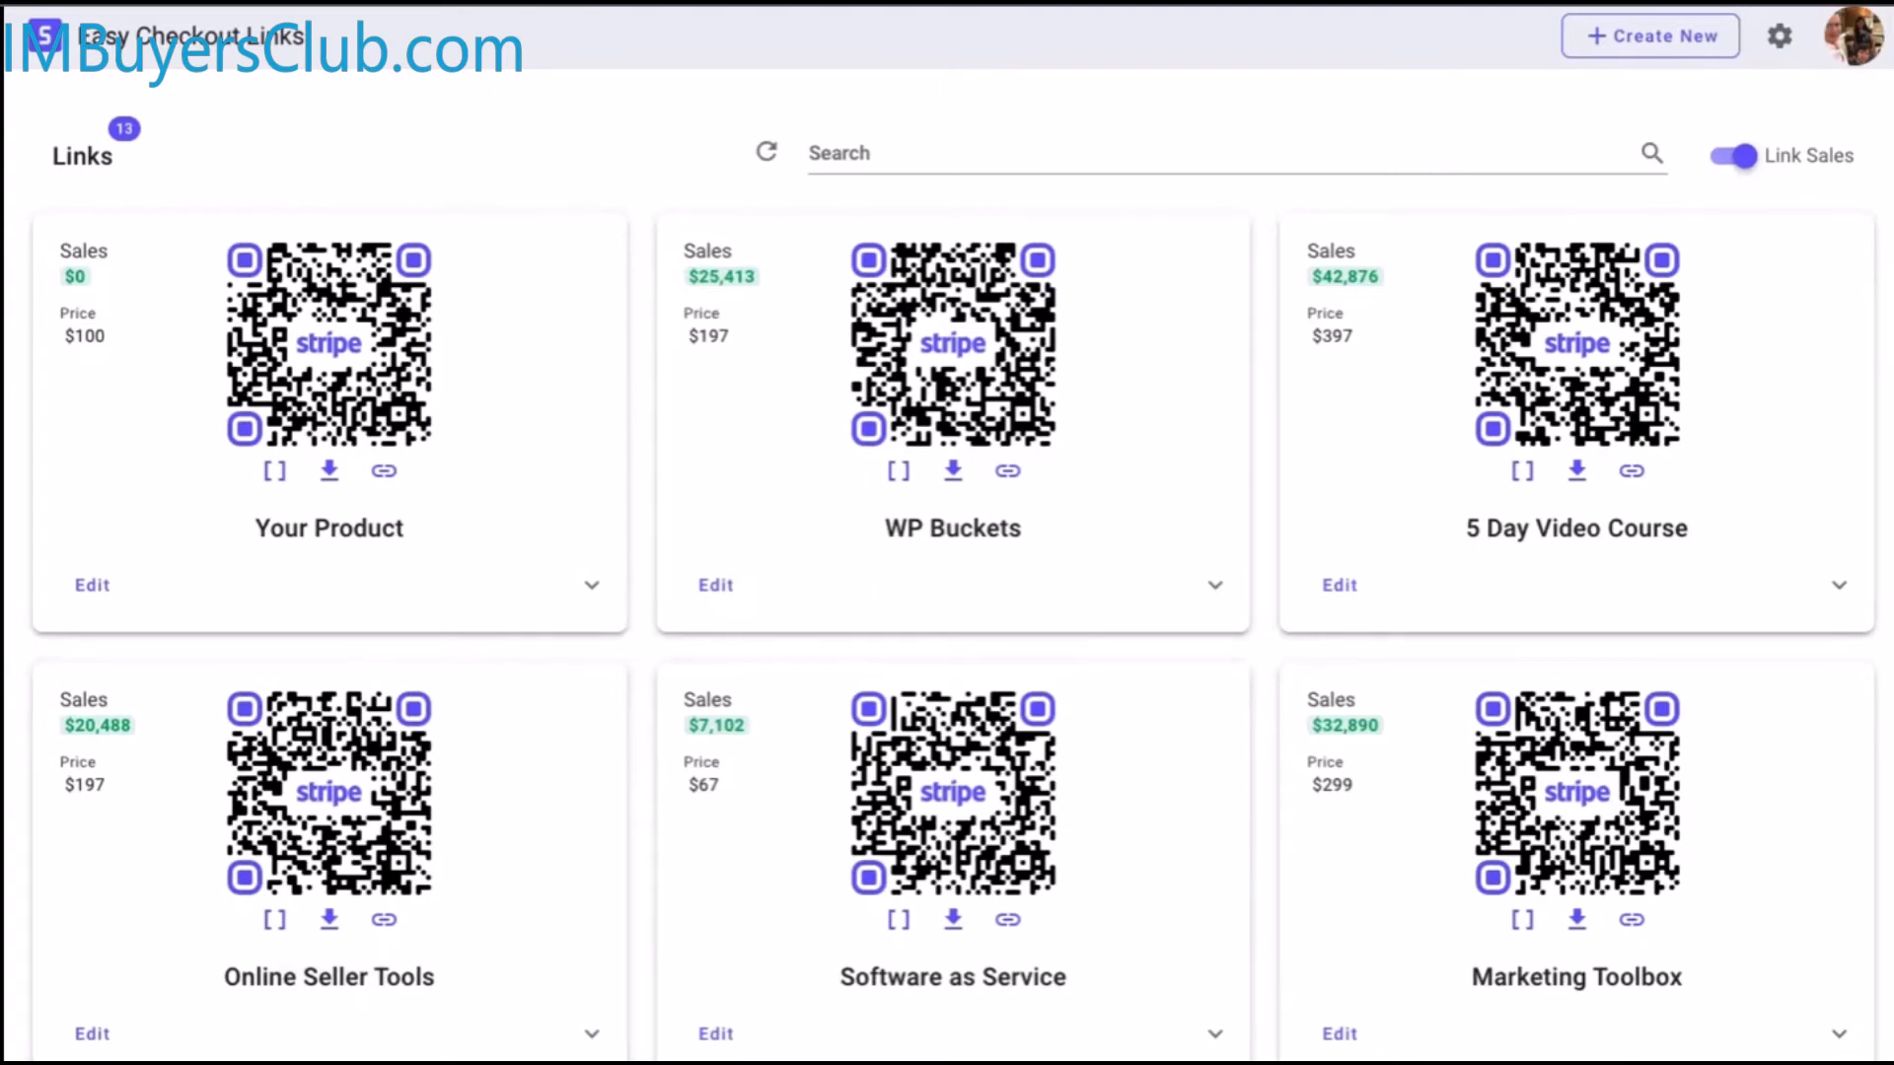
scroll(947, 562, down, 5)
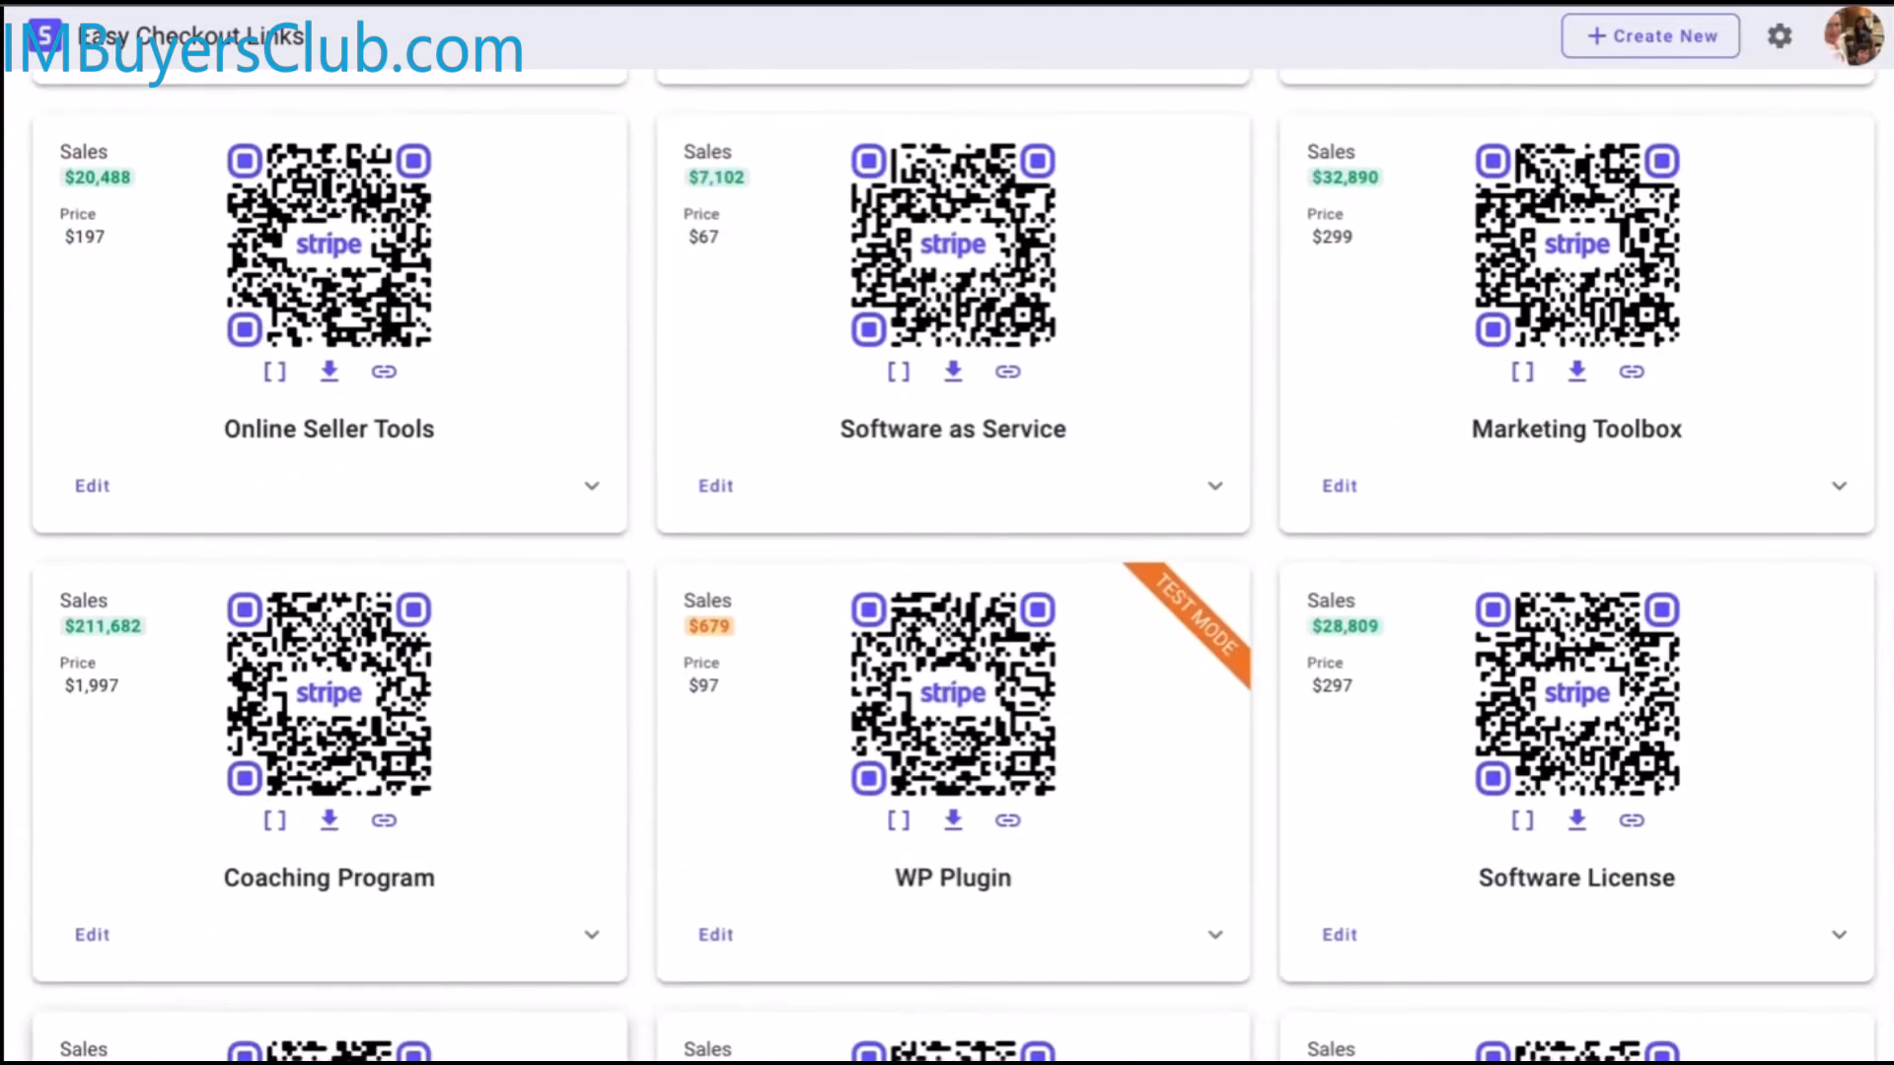
scroll(947, 563, down, 10)
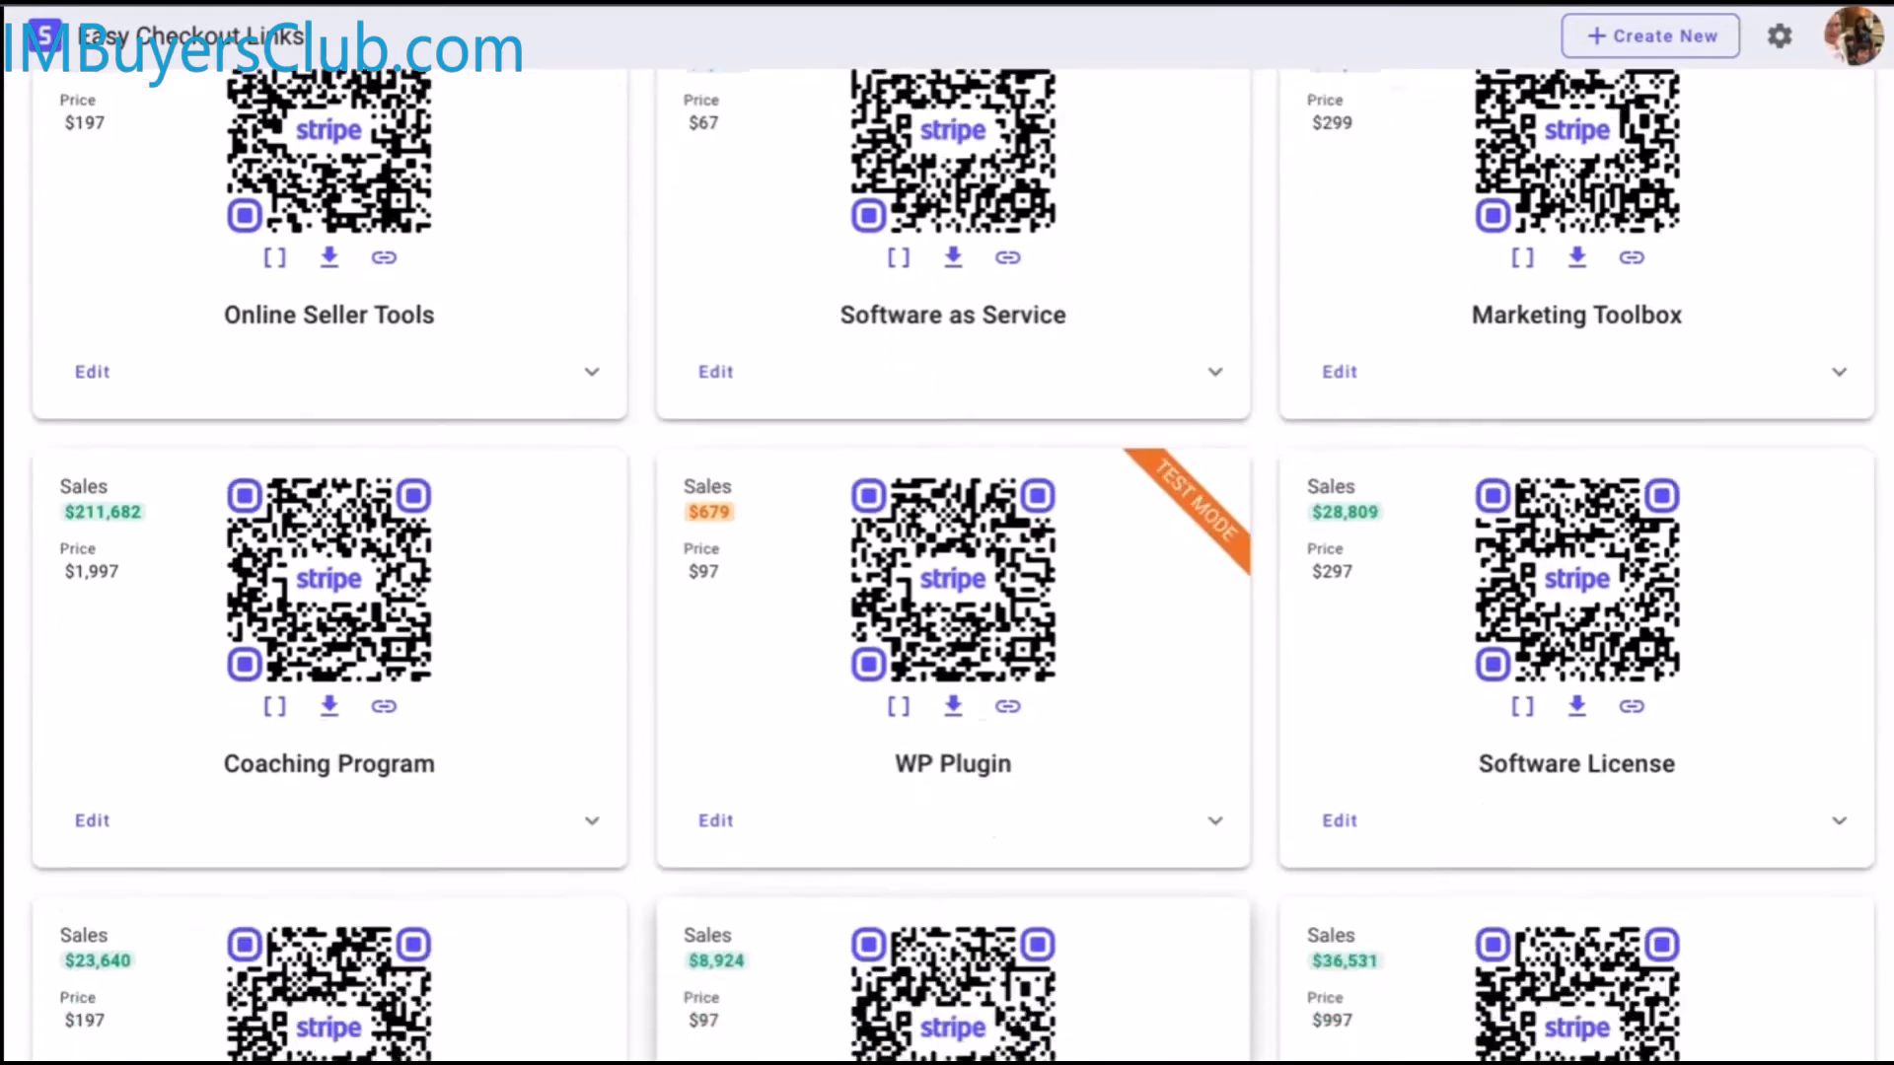
scroll(1040, 930, down, 4)
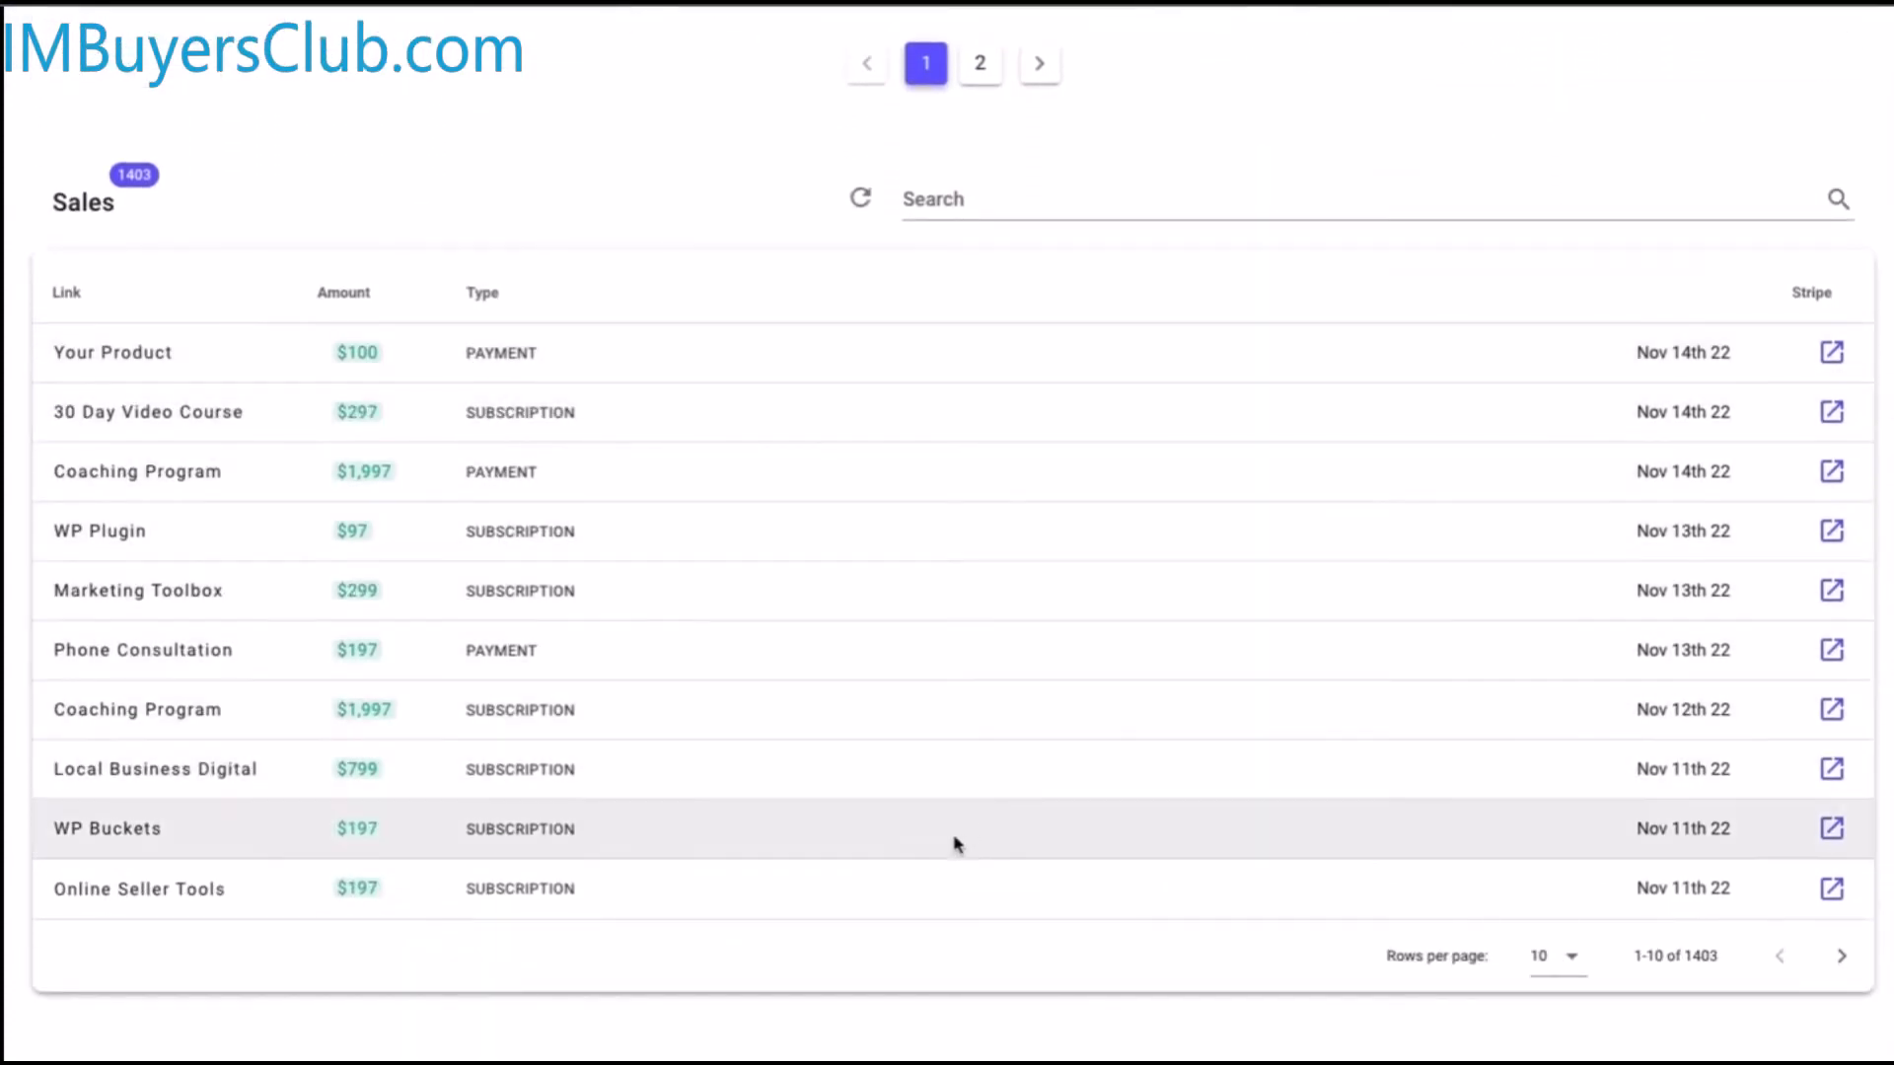
scroll(917, 879, up, 10)
scroll(908, 905, up, 5)
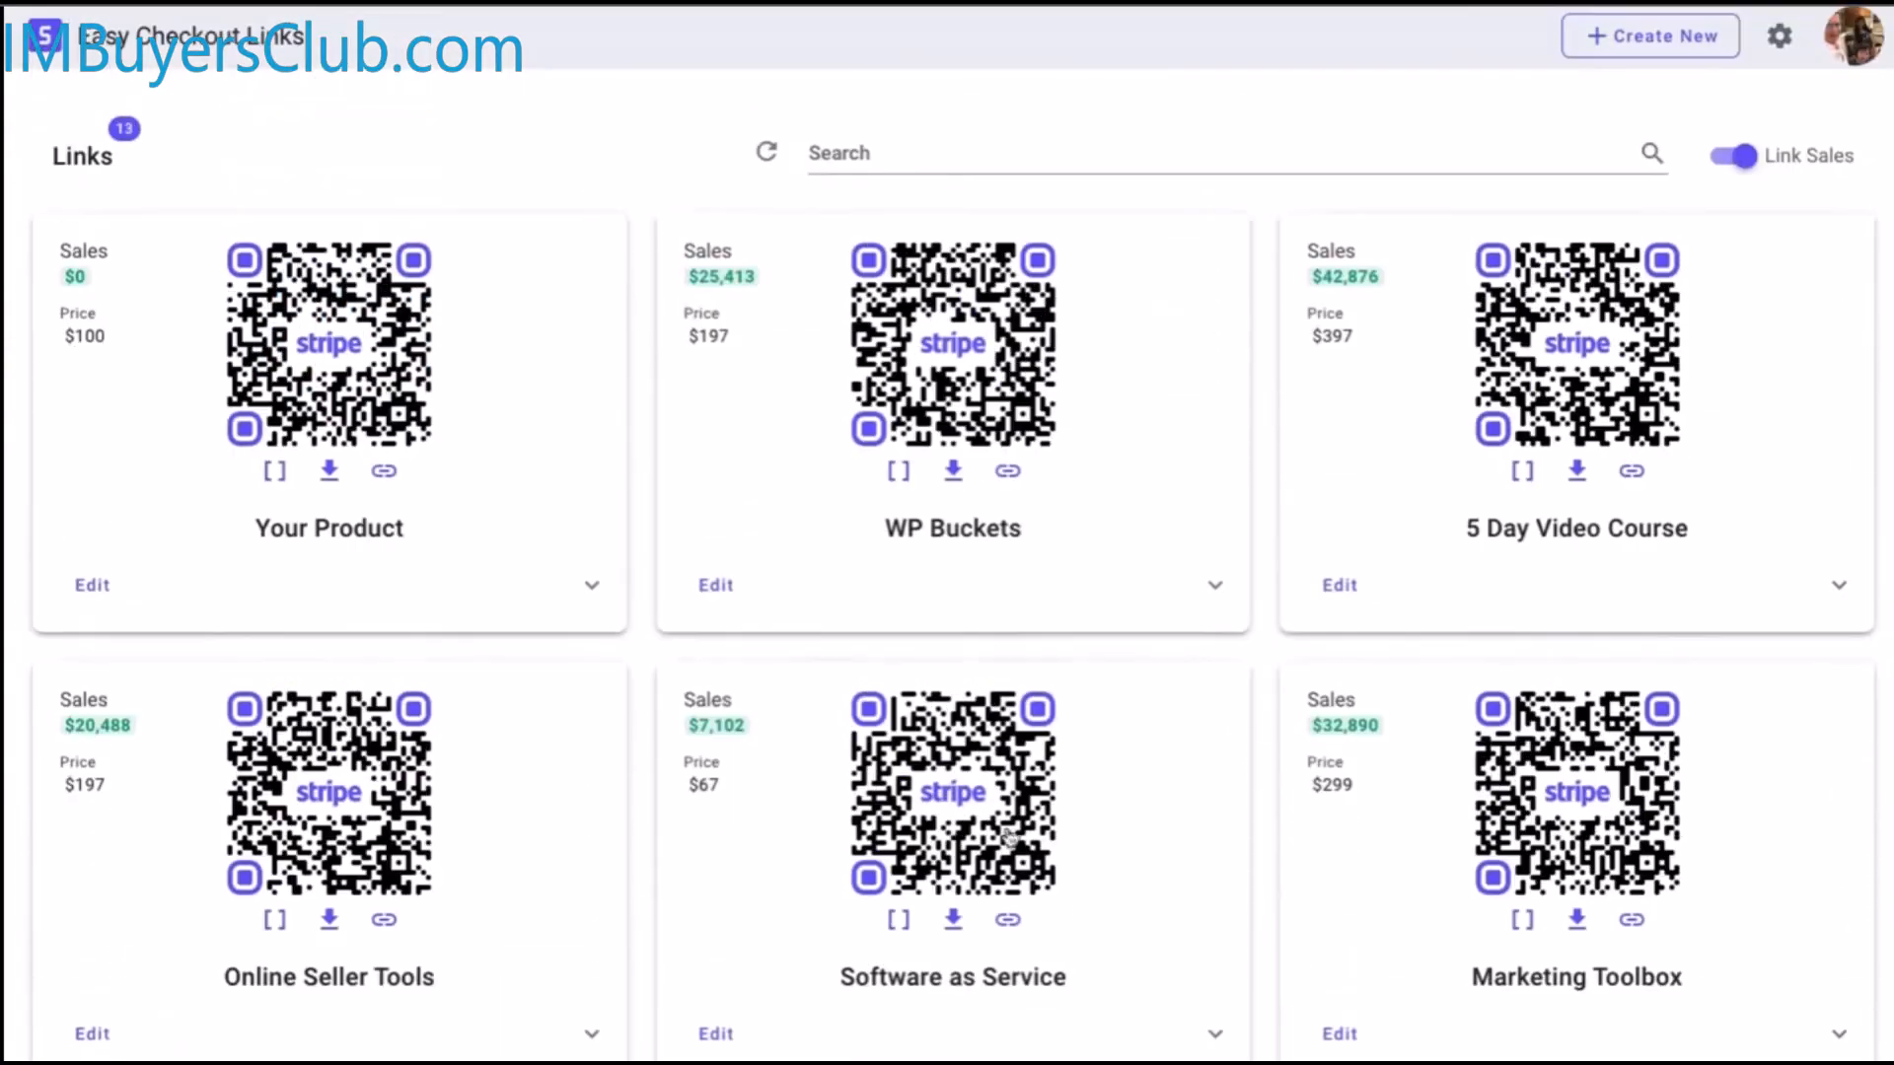
click(1618, 40)
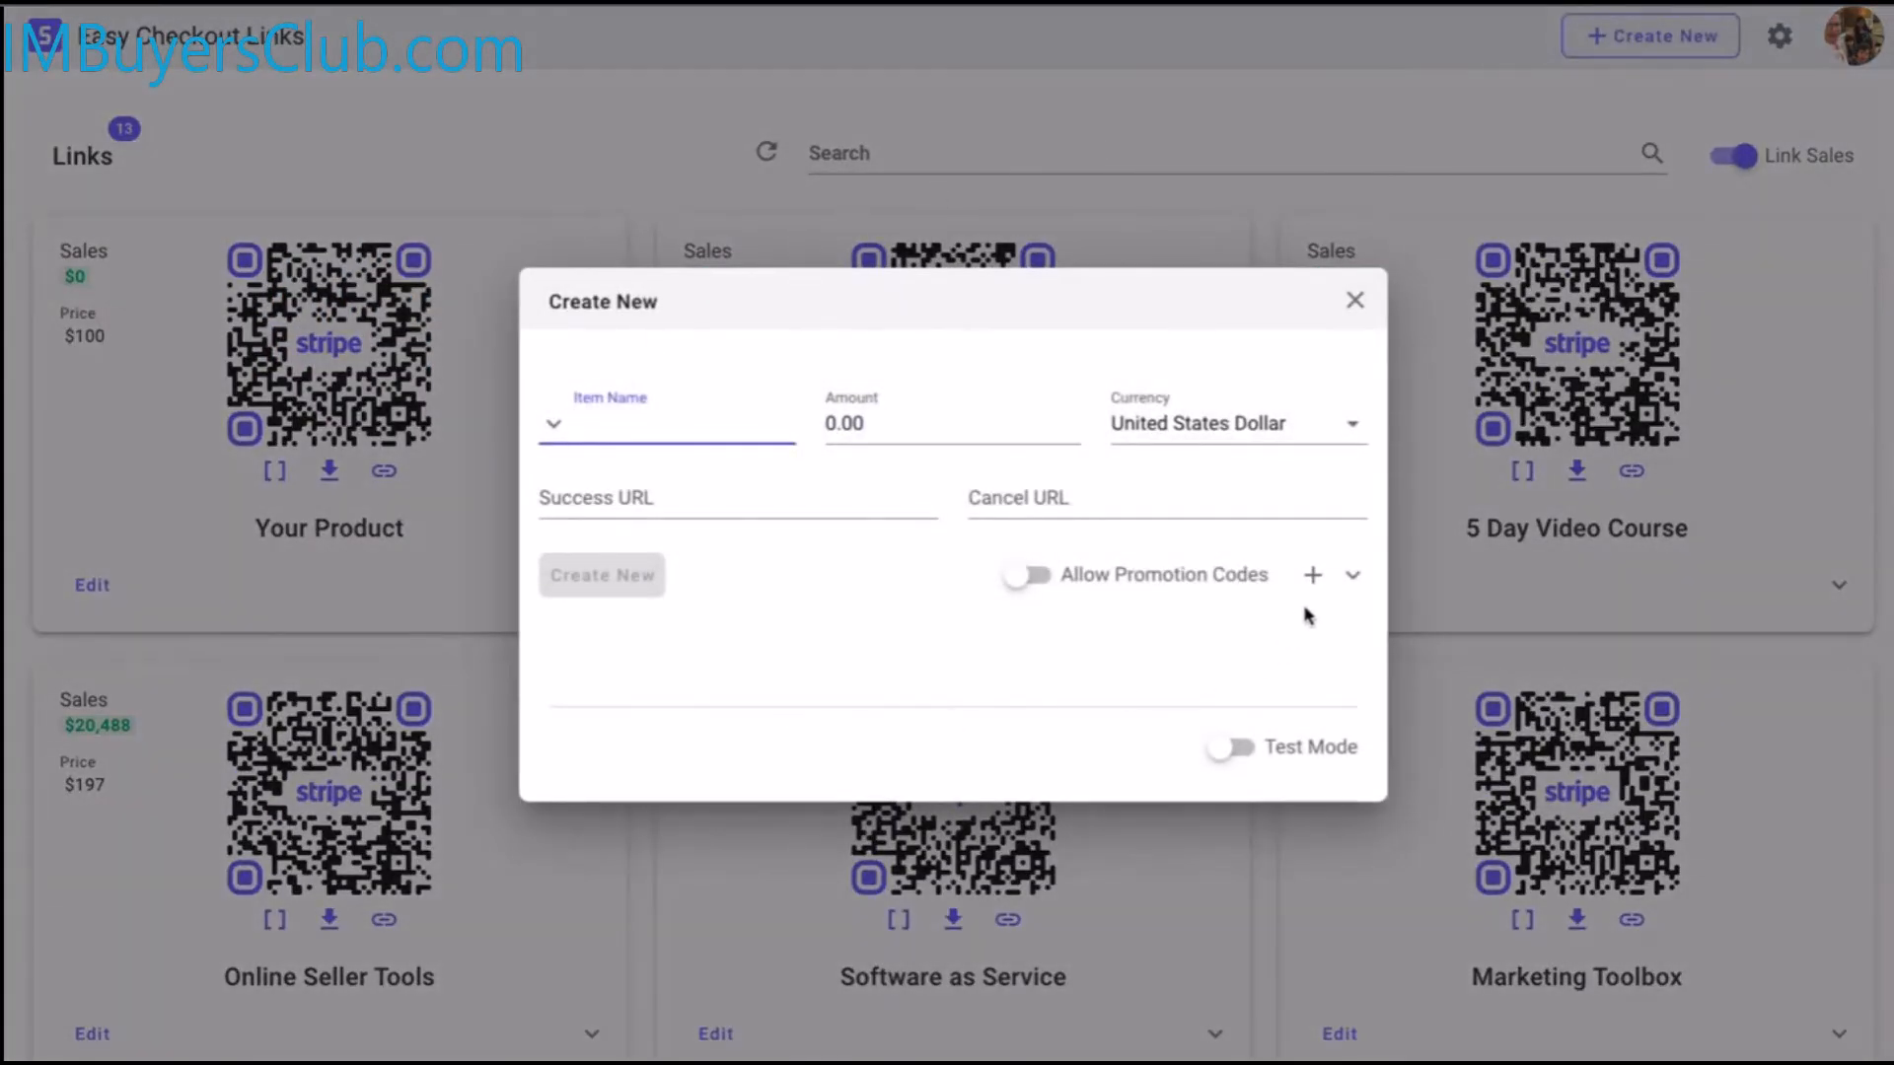
click(1352, 576)
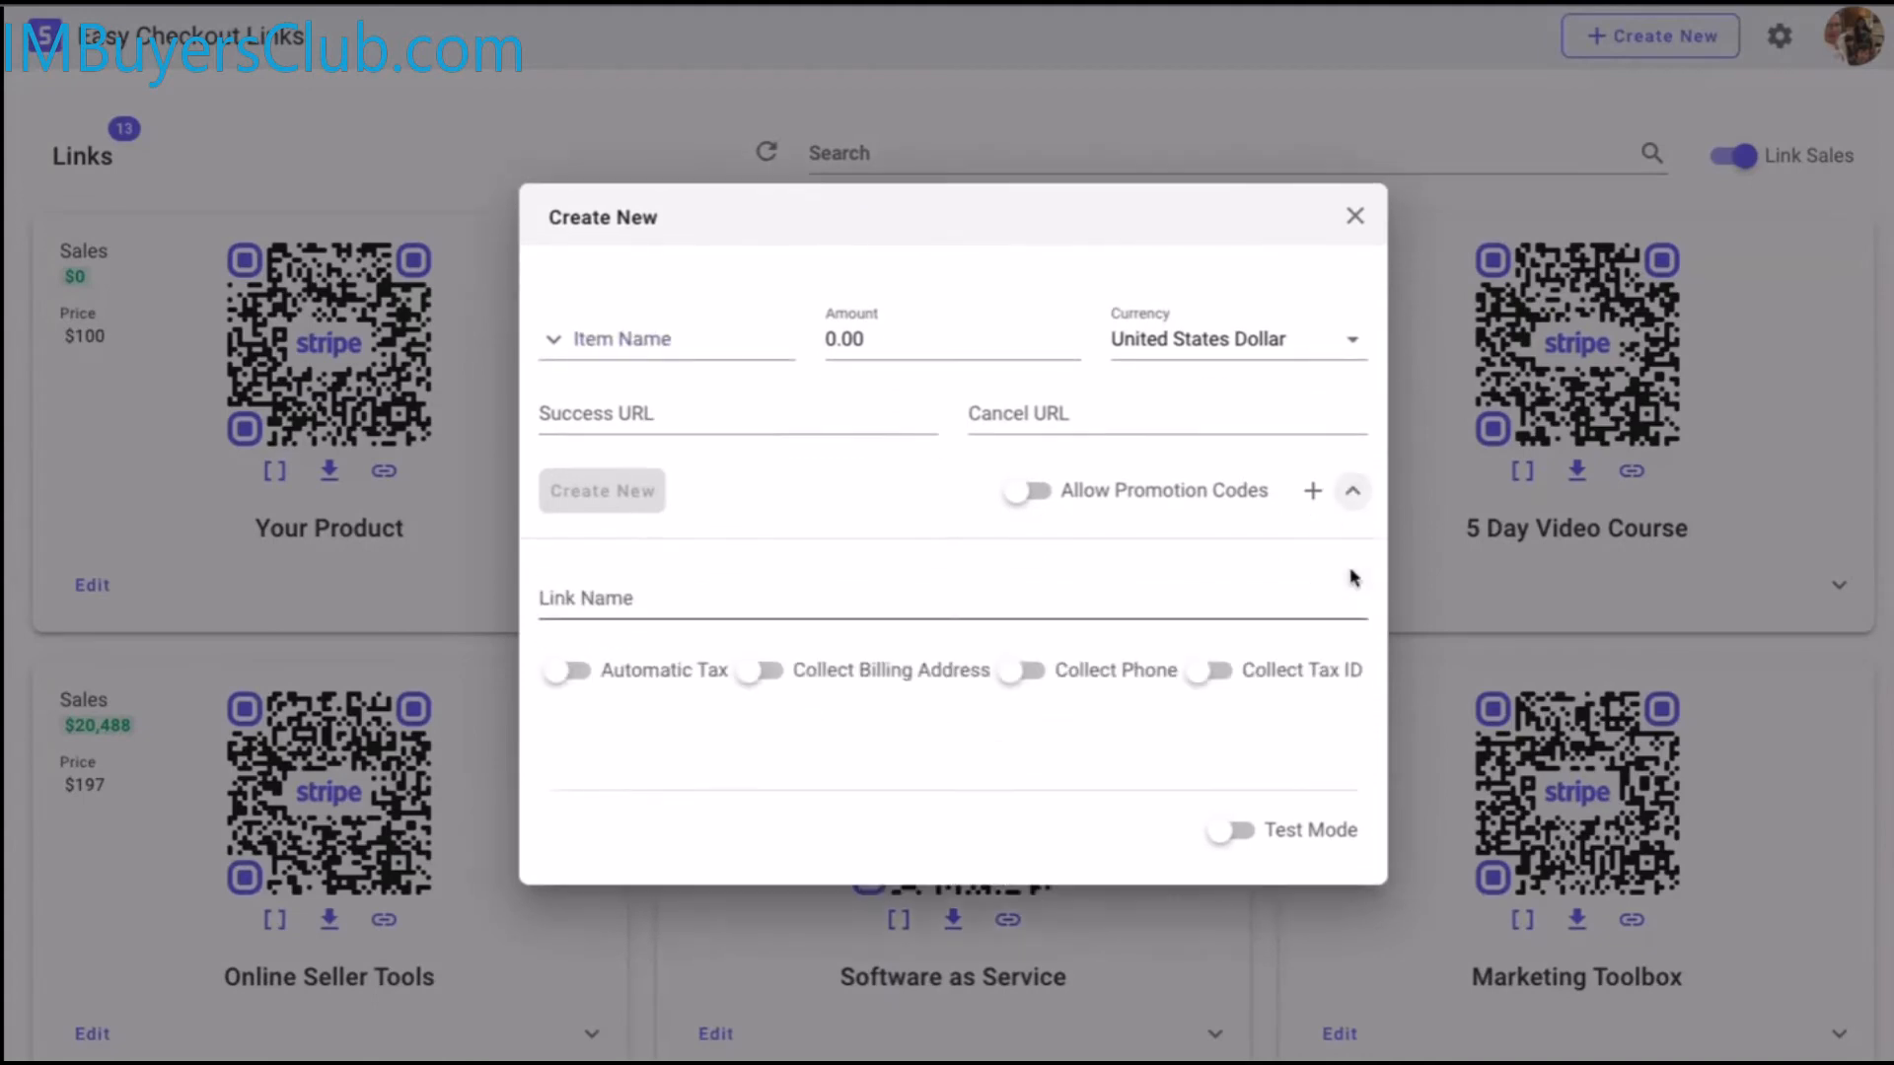
click(1353, 491)
click(1348, 302)
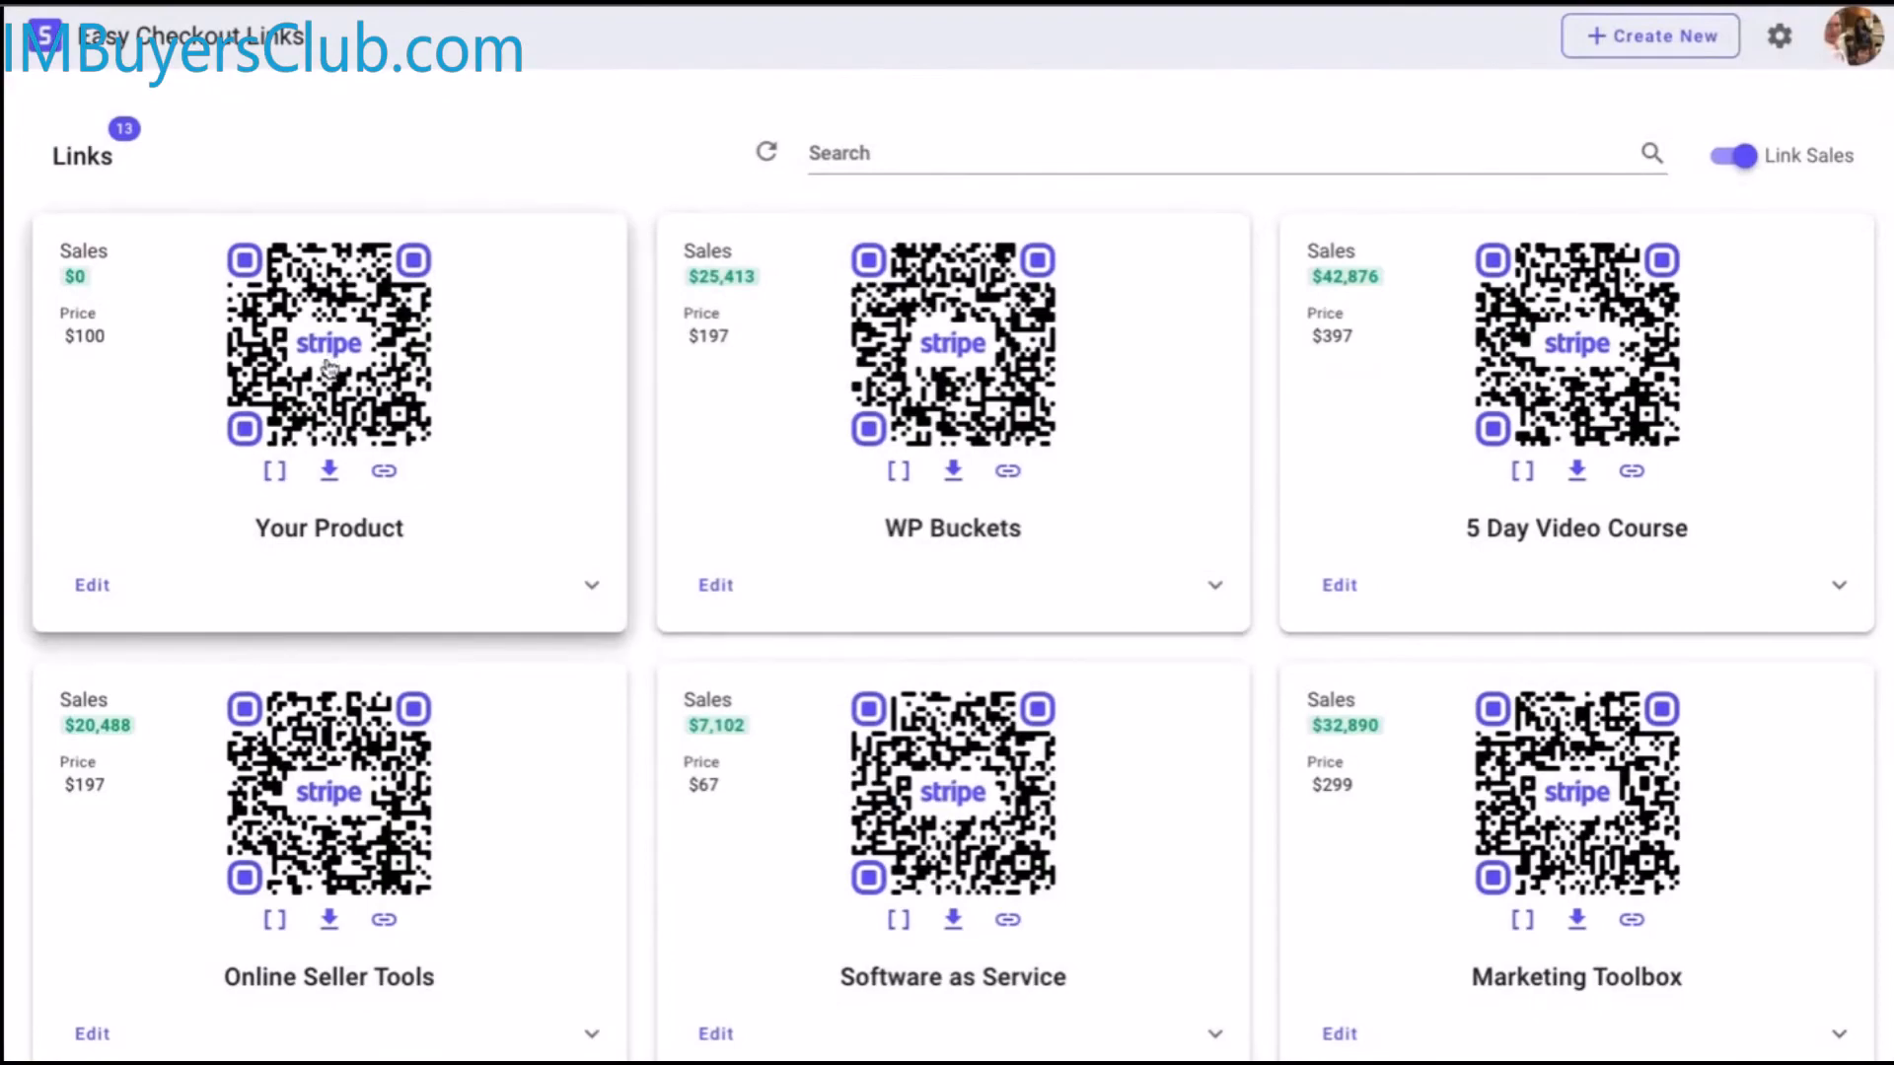